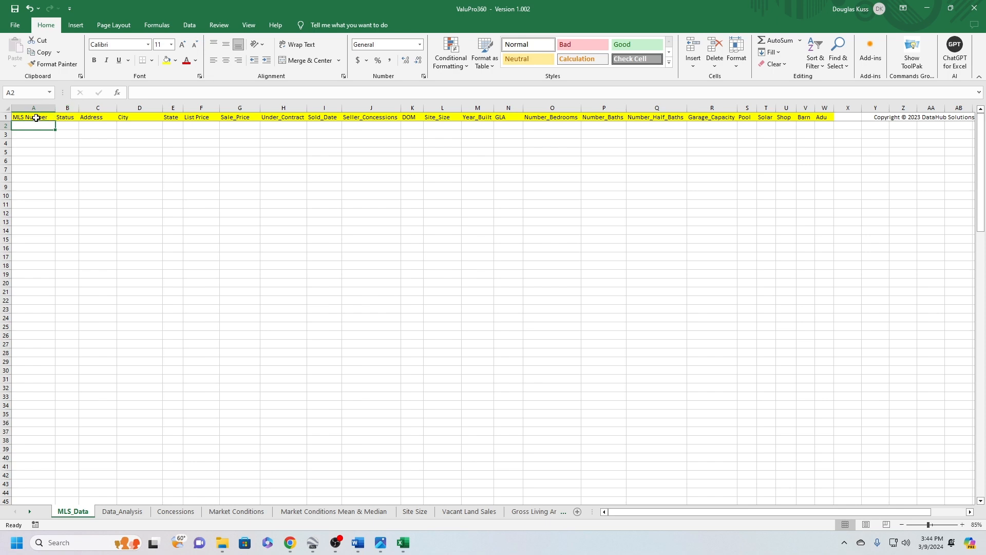
Examine the column headers of the MLS_Data sheet from MLS Number through List Price
left_click(40, 117)
left_click(62, 117)
left_click(86, 117)
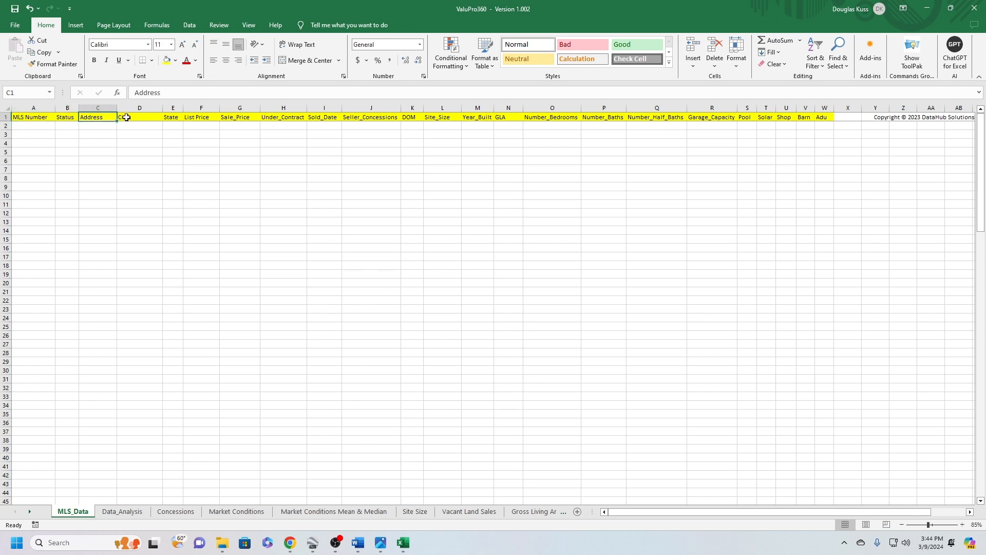
left_click(131, 117)
left_click(170, 117)
left_click(206, 118)
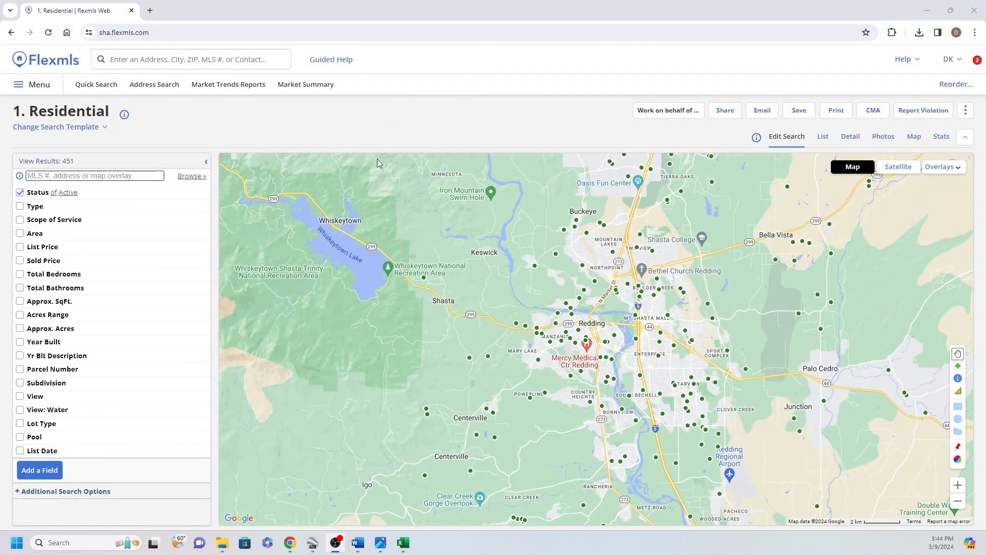
Switch to Flexmls in the browser and open the My Exports page
left_click(31, 87)
scroll(394, 450, "down", 2)
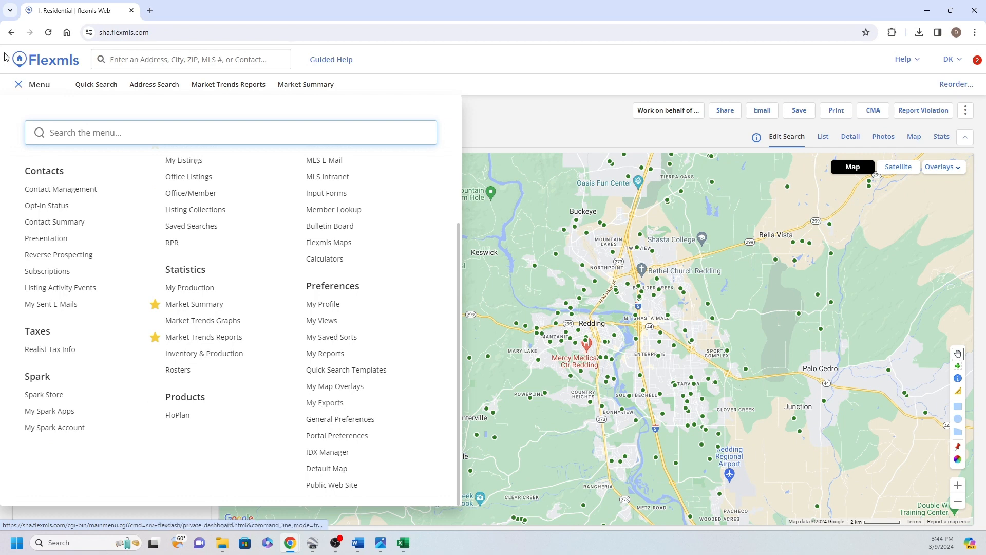
left_click(317, 404)
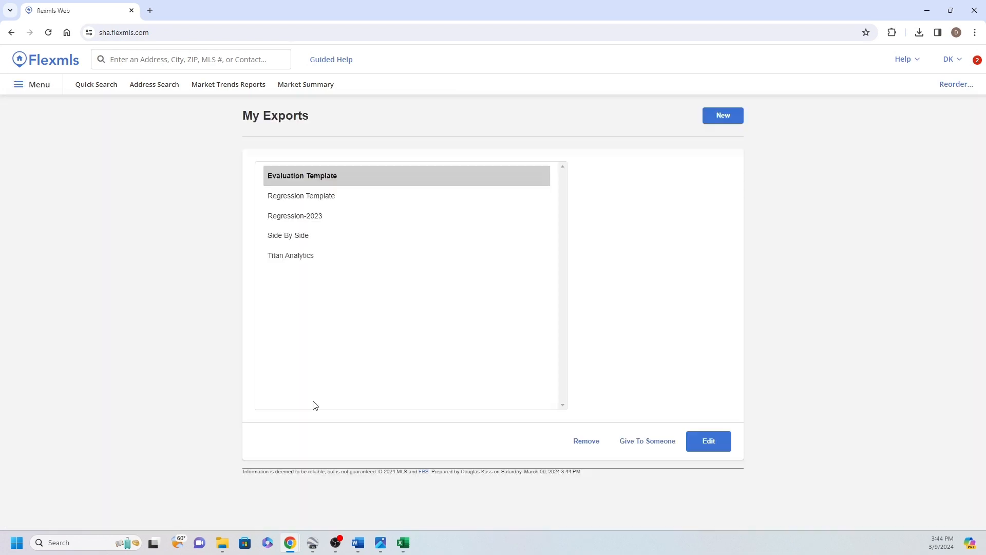
Check the details of the existing Regression Template and Regression-2023 export templates
left_click(305, 201)
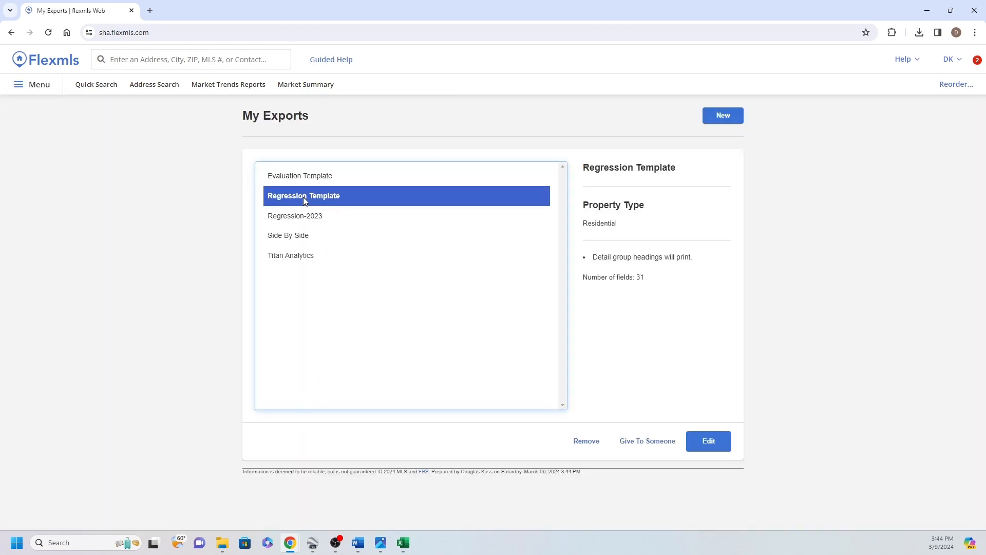
left_click(301, 217)
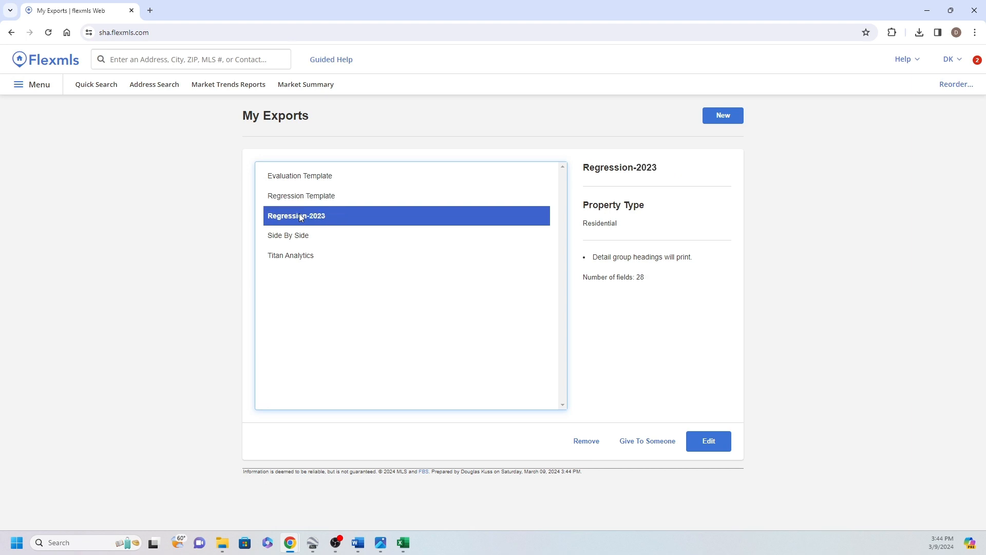
left_click(319, 195)
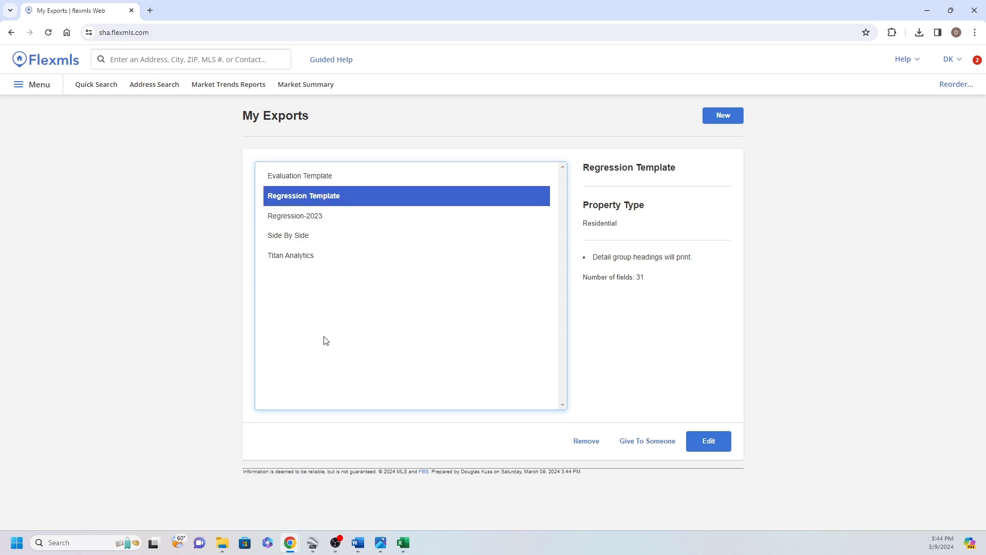
Create a new Residential export template named "ValuPro360 Template" and proceed to its field selection
left_click(723, 115)
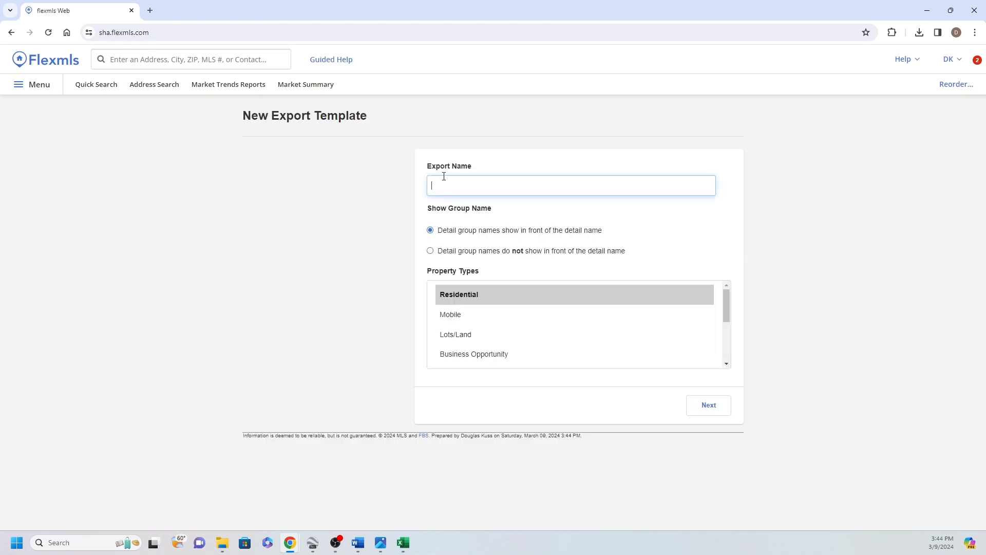
left_click(452, 184)
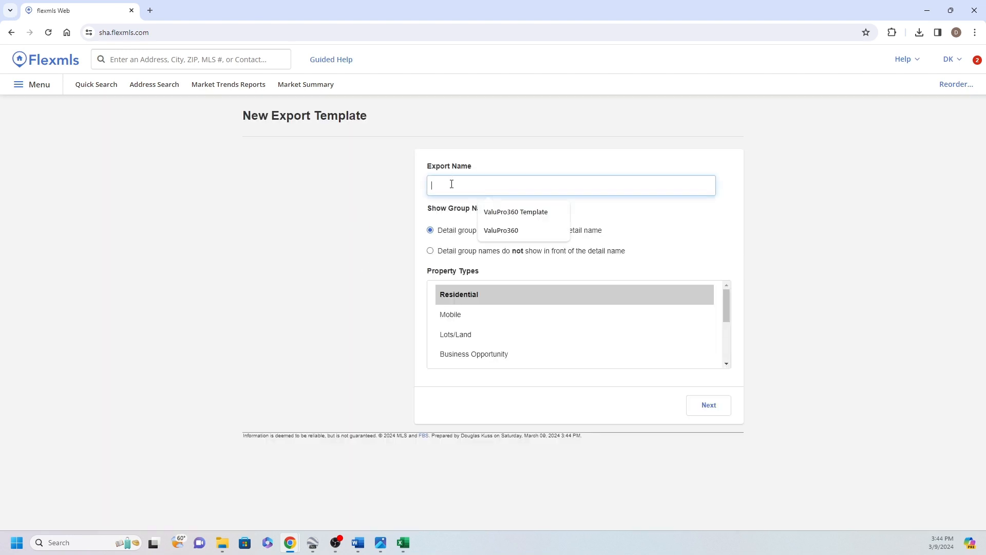
left_click(531, 218)
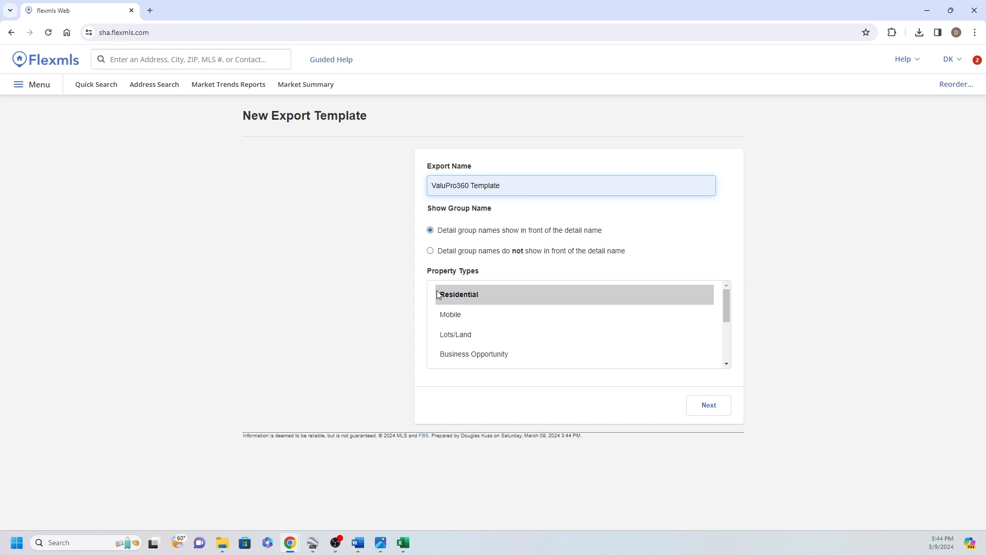
left_click(717, 418)
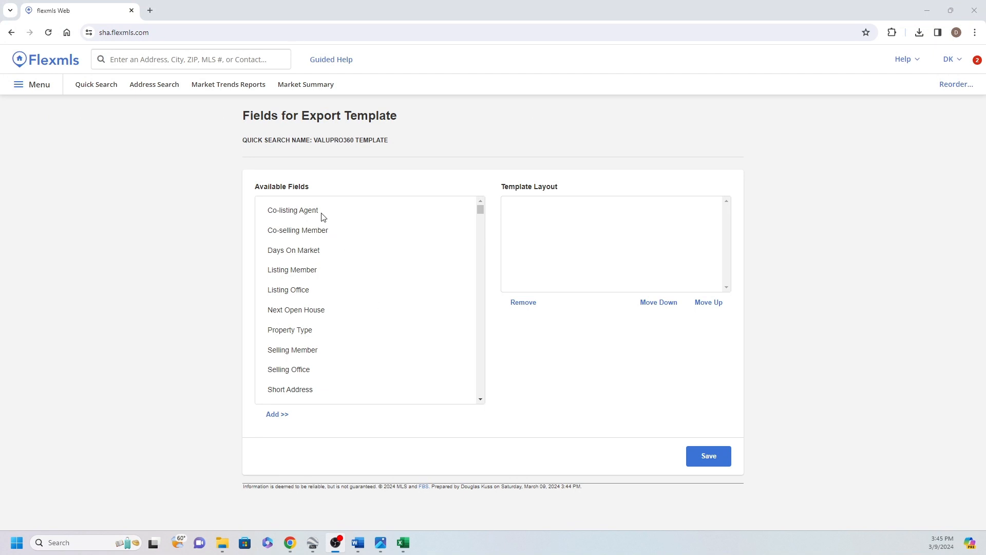
Find the Status field among the available fields and add it to the template layout
scroll(360, 267, "down", 4)
scroll(367, 366, "up", 4)
scroll(335, 322, "down", 10)
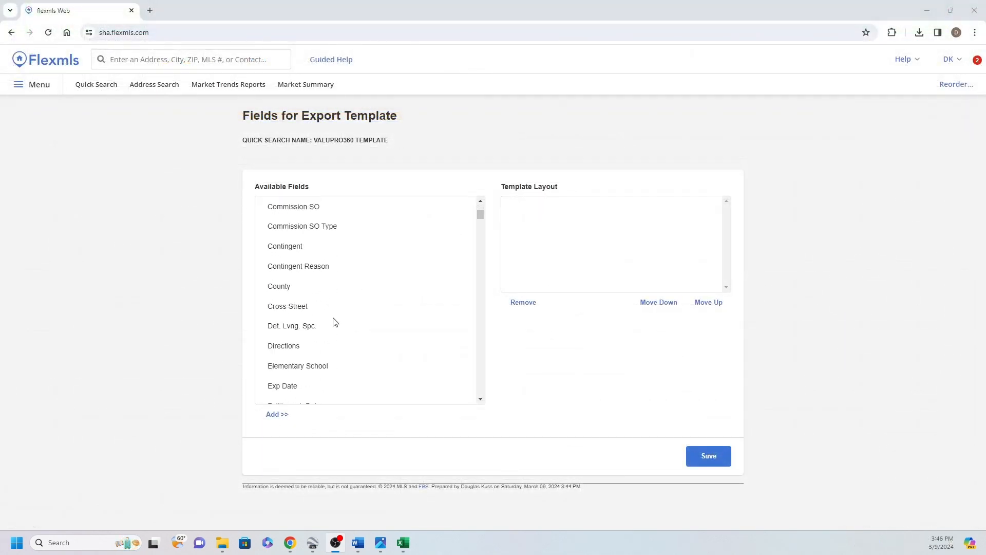
scroll(334, 322, "down", 10)
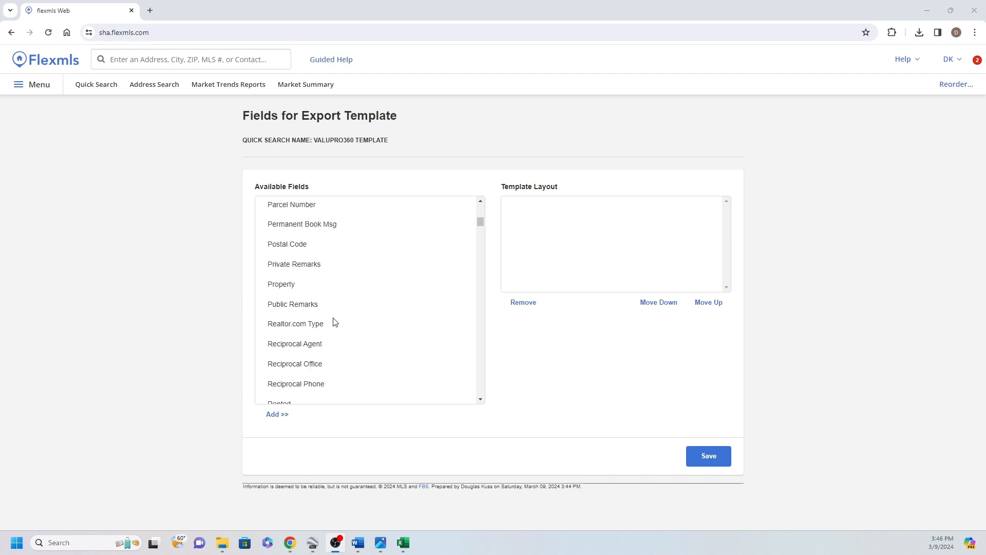
scroll(335, 322, "down", 4)
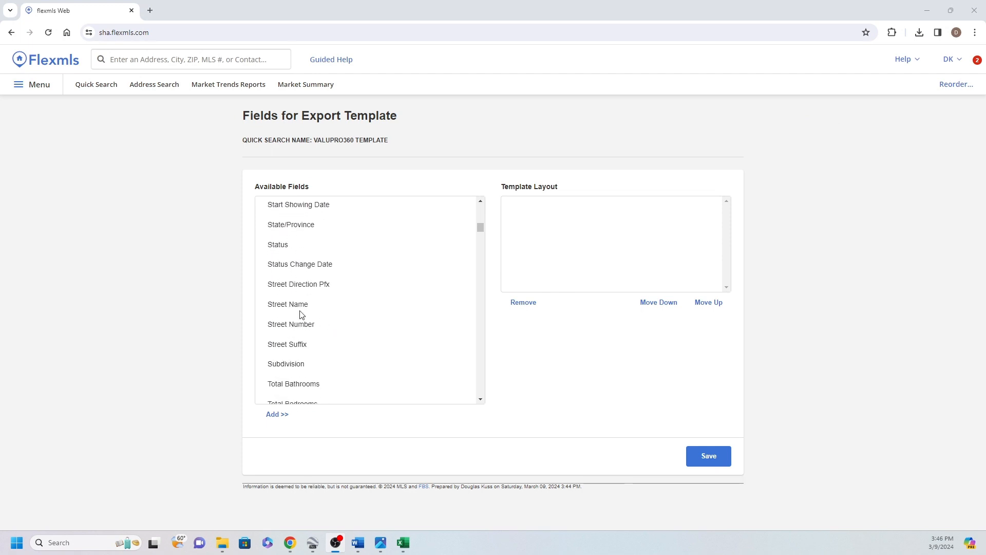
left_click(279, 245)
left_click(276, 414)
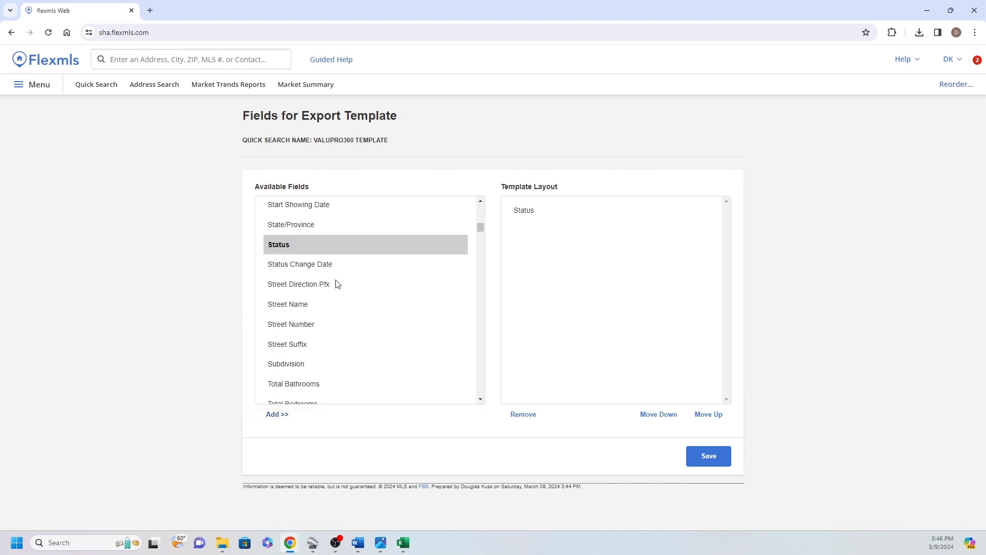
Add the Street Number, Street Name and State/Province fields to the template layout, in that order
left_click(298, 328)
left_click(282, 415)
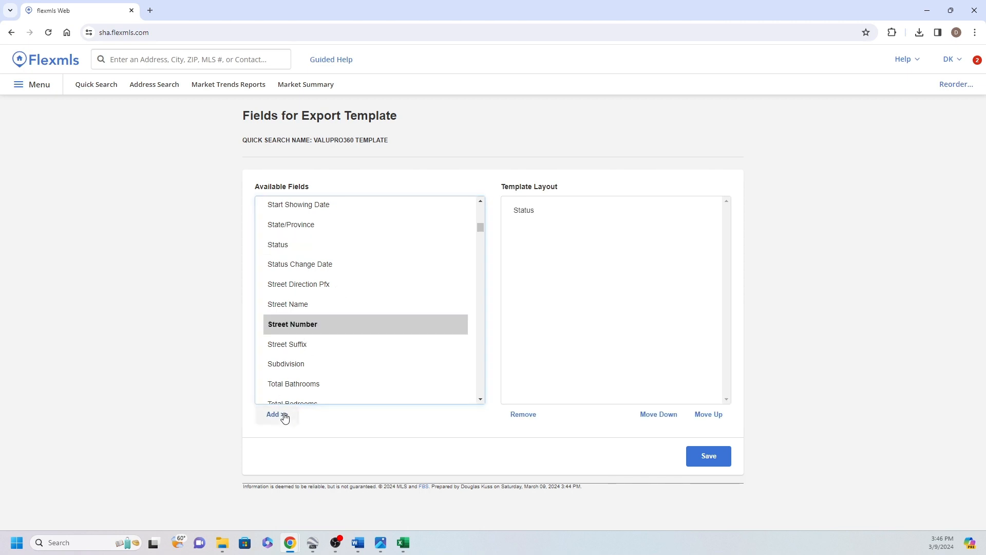
left_click(277, 304)
left_click(276, 418)
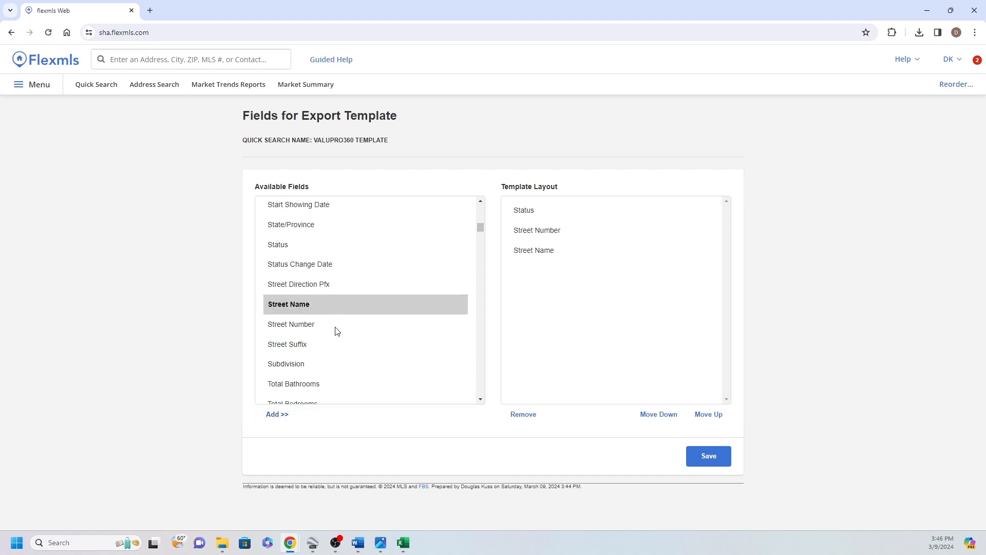
left_click(306, 225)
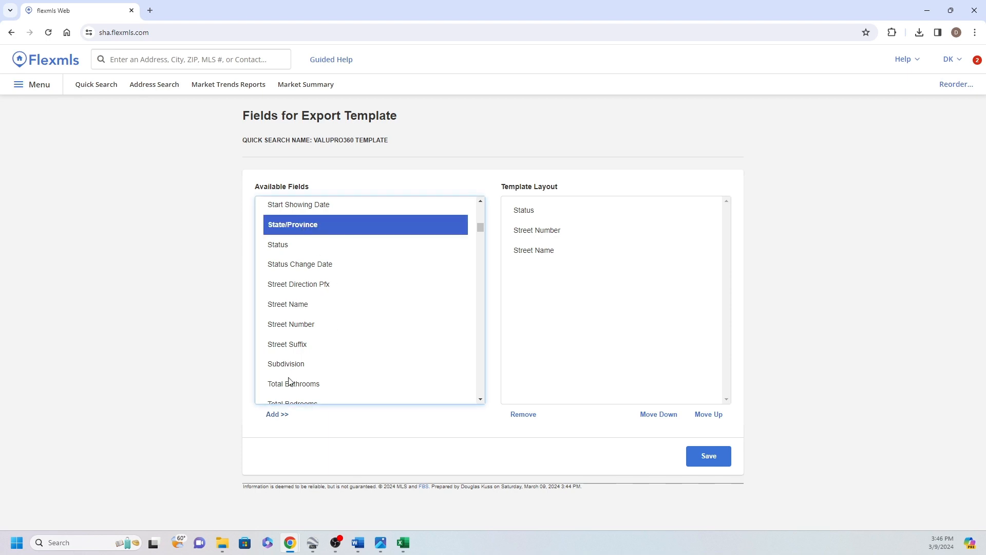
left_click(273, 414)
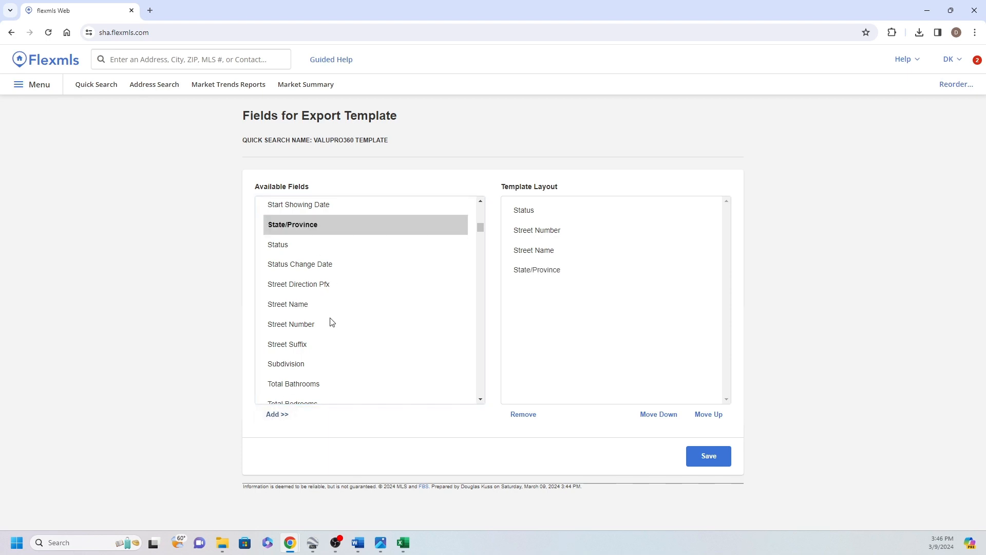
Add the List Price field and the Sold Price field to the template layout
scroll(331, 322, "up", 15)
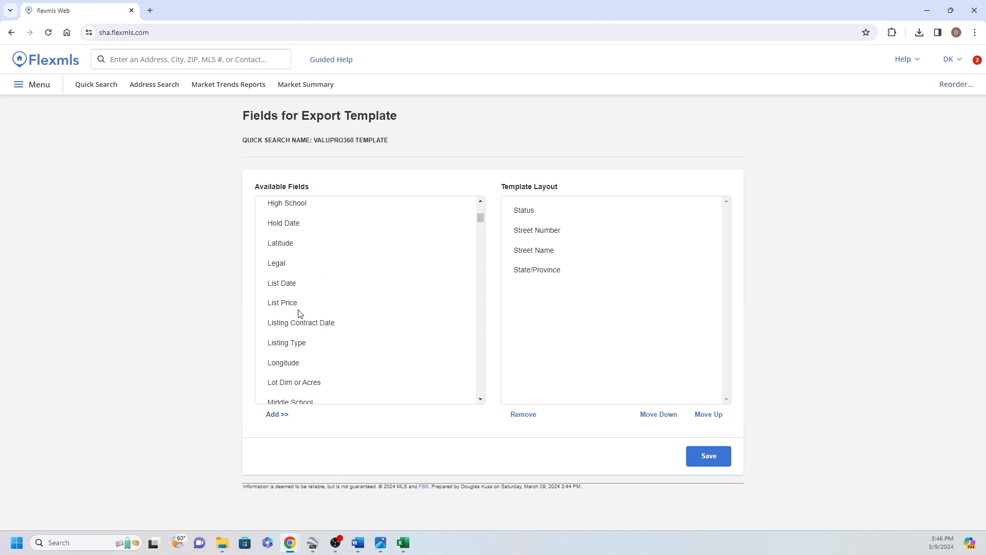
left_click(292, 307)
left_click(280, 416)
scroll(352, 339, "down", 5)
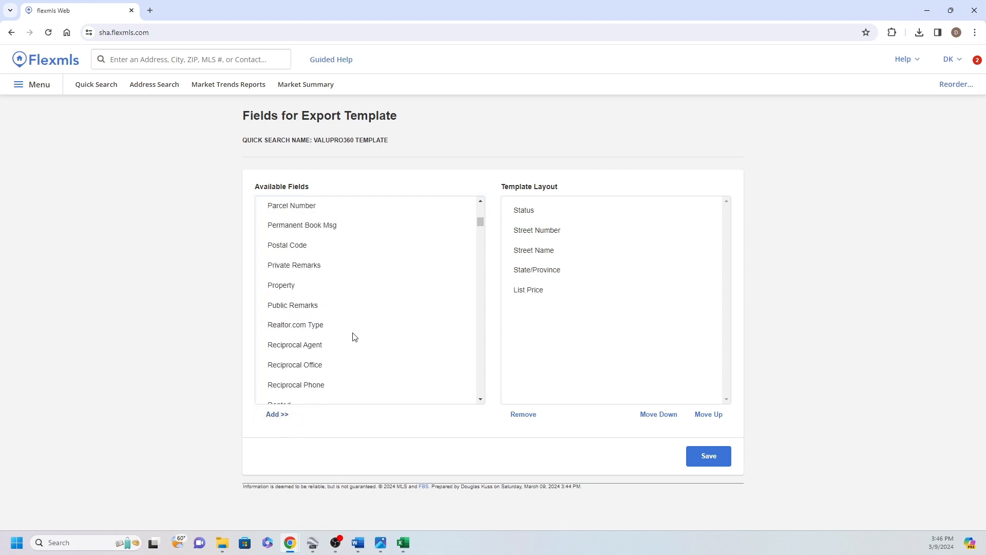
scroll(354, 337, "down", 4)
left_click(286, 318)
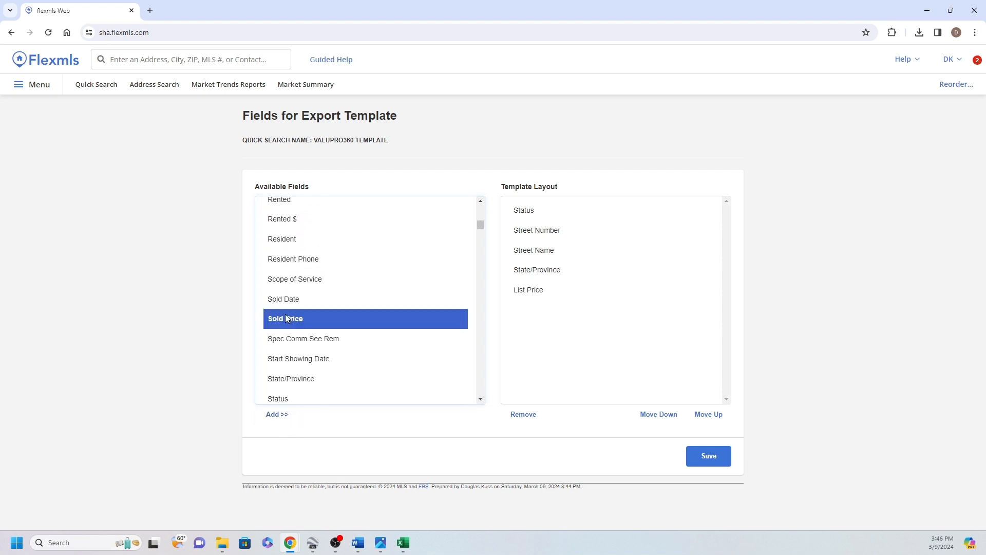
left_click(278, 414)
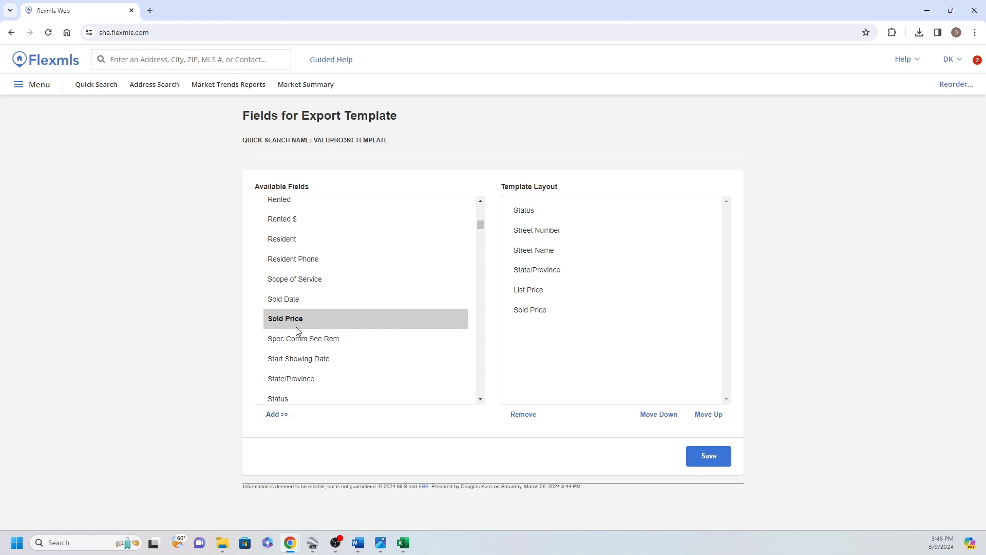
Add the Under Contract Date field and the Sold Date field to the template layout
scroll(298, 331, "down", 5)
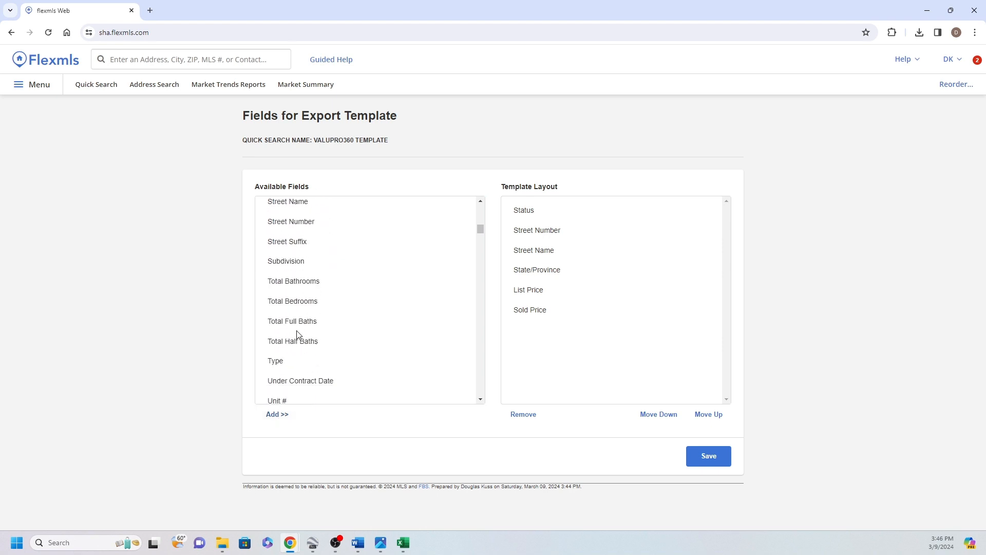
scroll(298, 334, "down", 2)
left_click(309, 278)
left_click(272, 417)
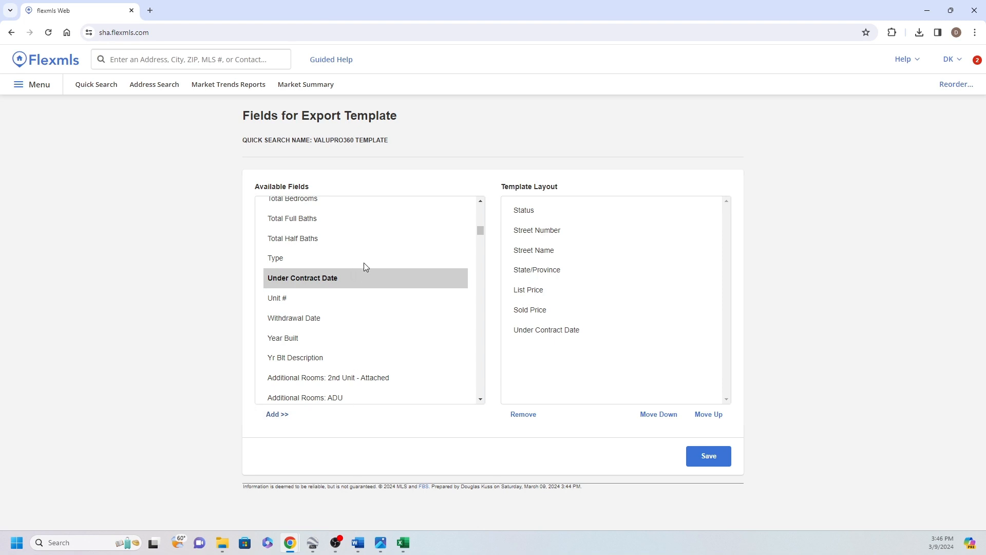
scroll(322, 295, "up", 5)
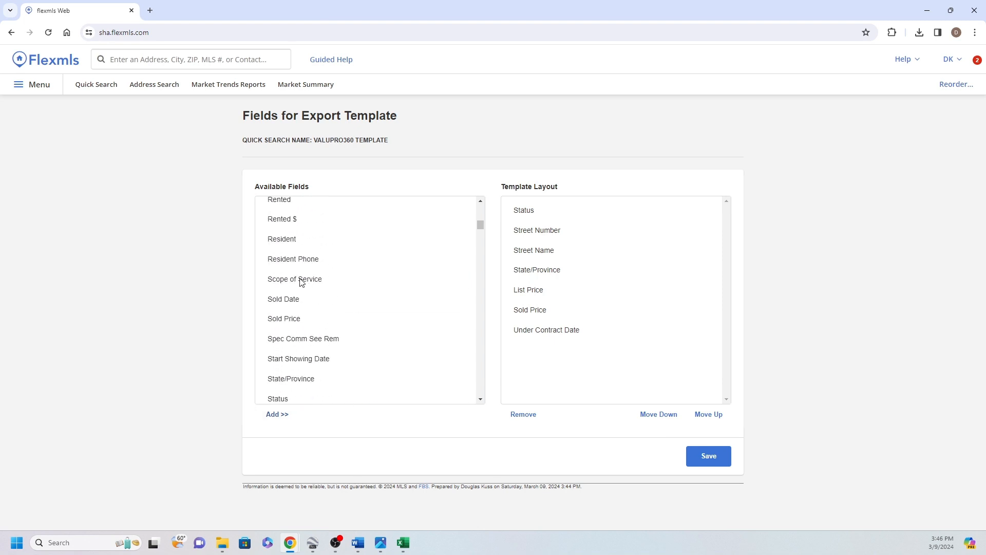
left_click(292, 302)
left_click(278, 415)
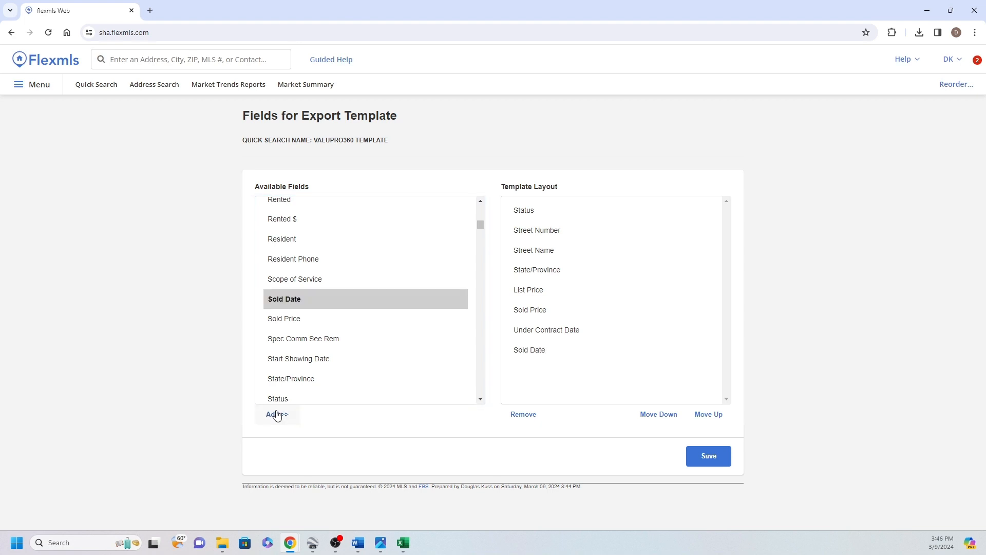
Add the "Seller Concession: Amount$" field to the template layout
left_click_drag(480, 225, 446, 375)
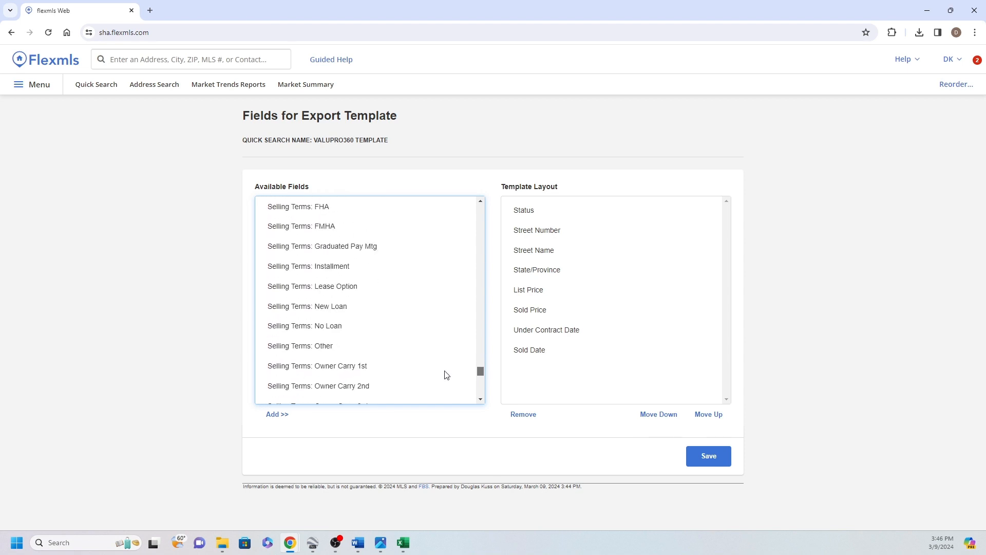
scroll(342, 310, "up", 8)
scroll(341, 310, "down", 4)
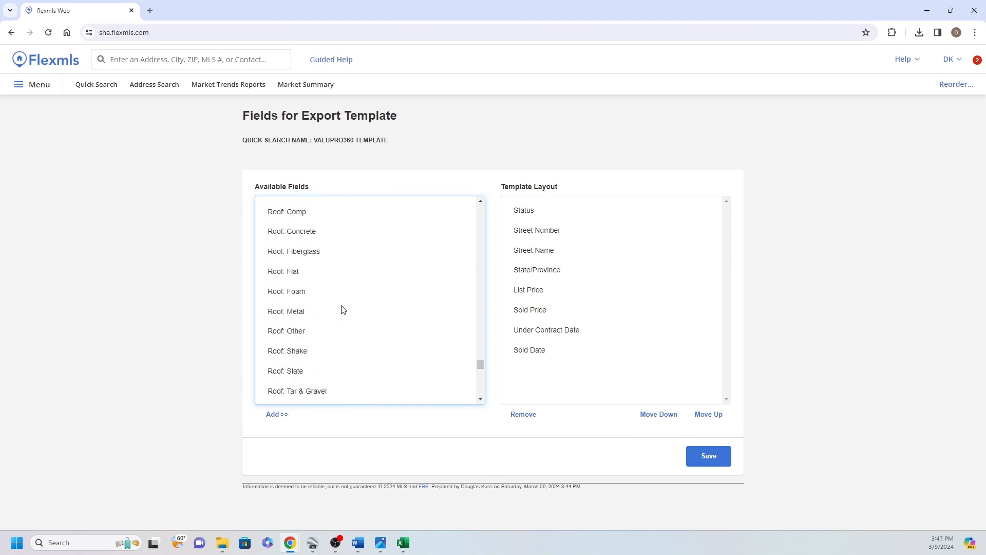
left_click(286, 232)
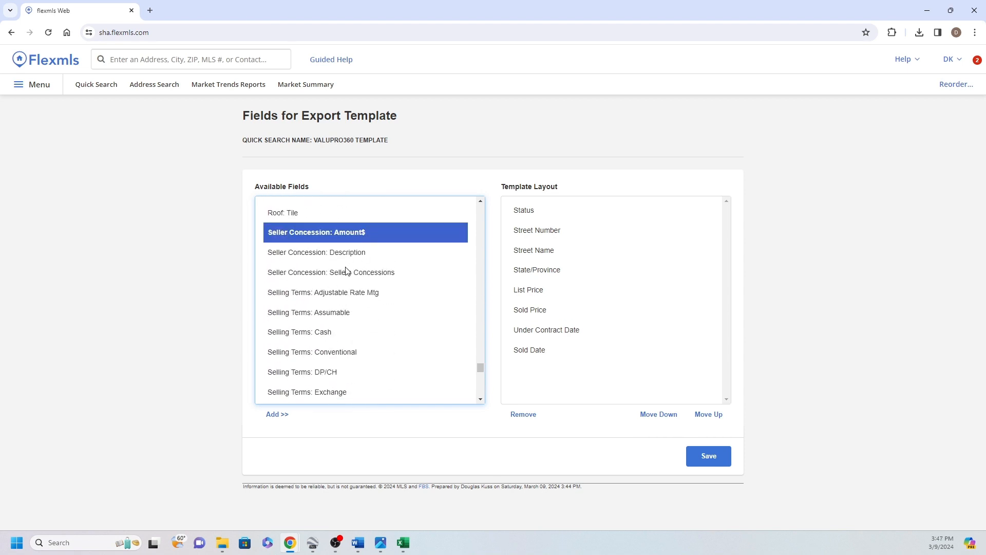
left_click(279, 417)
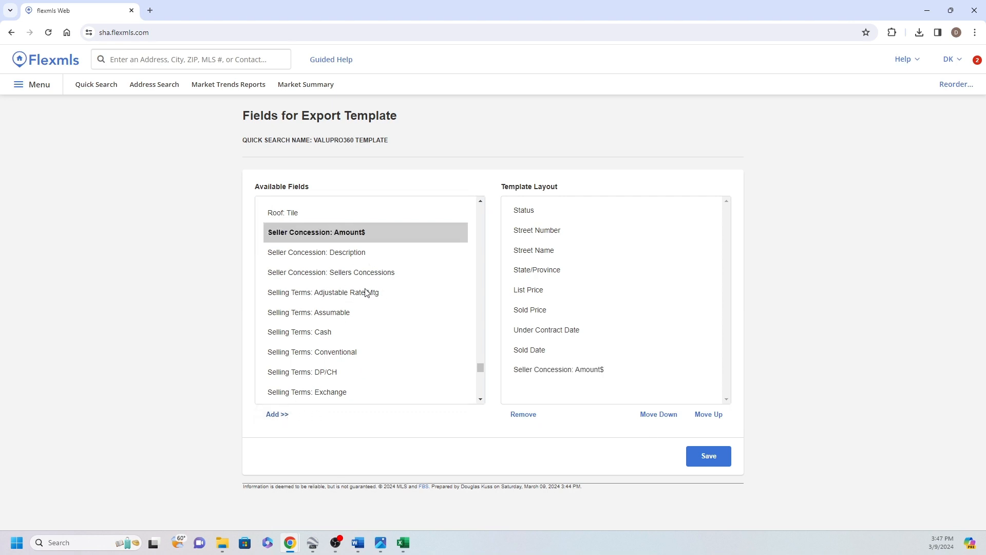
Add the Days On Market field and the Lot Dim or Acres field to the template layout
left_click(478, 370)
left_click_drag(481, 368, 495, 198)
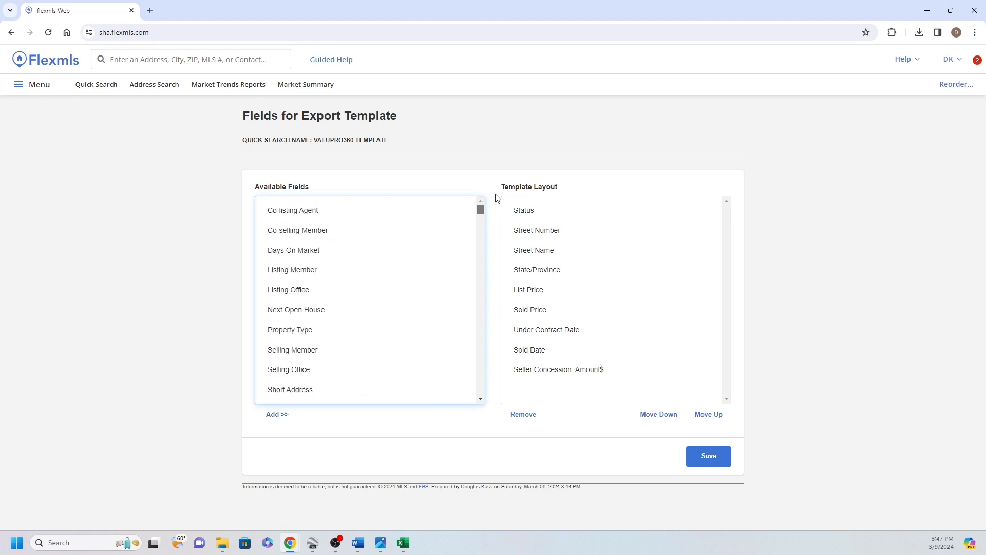
left_click(294, 251)
left_click(272, 415)
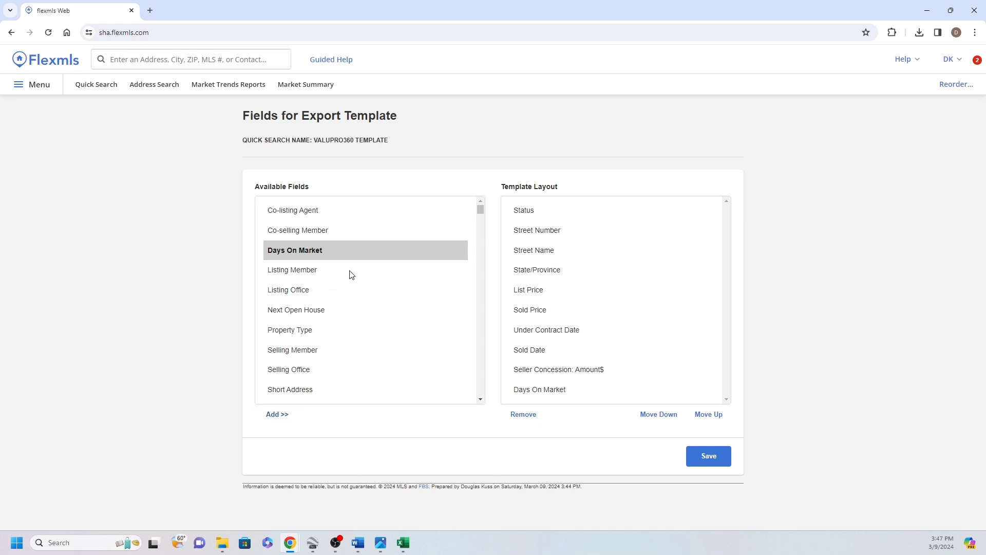
scroll(349, 280, "down", 2)
scroll(346, 285, "down", 12)
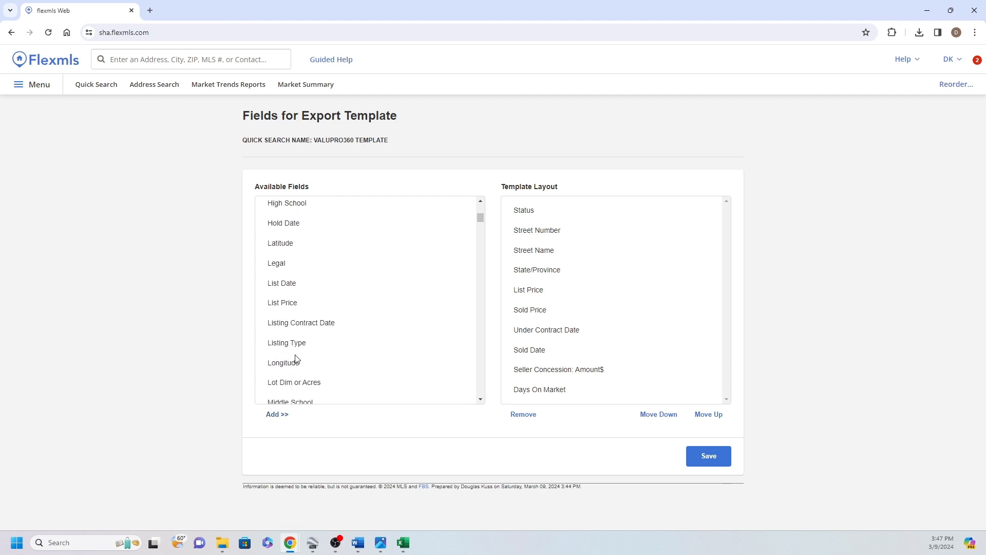
left_click(291, 382)
left_click(278, 415)
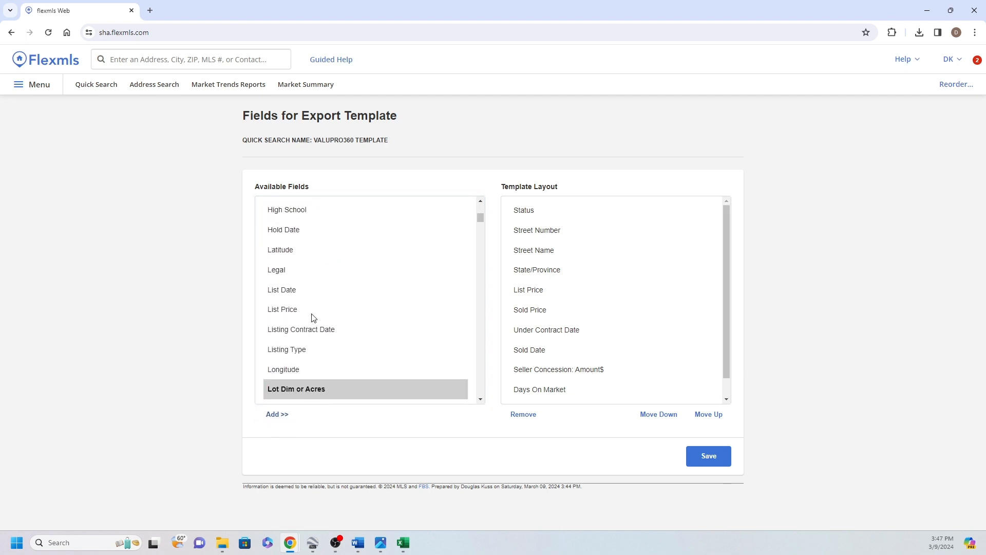
Add the Approx. Acres field to the template layout
scroll(313, 318, "up", 4)
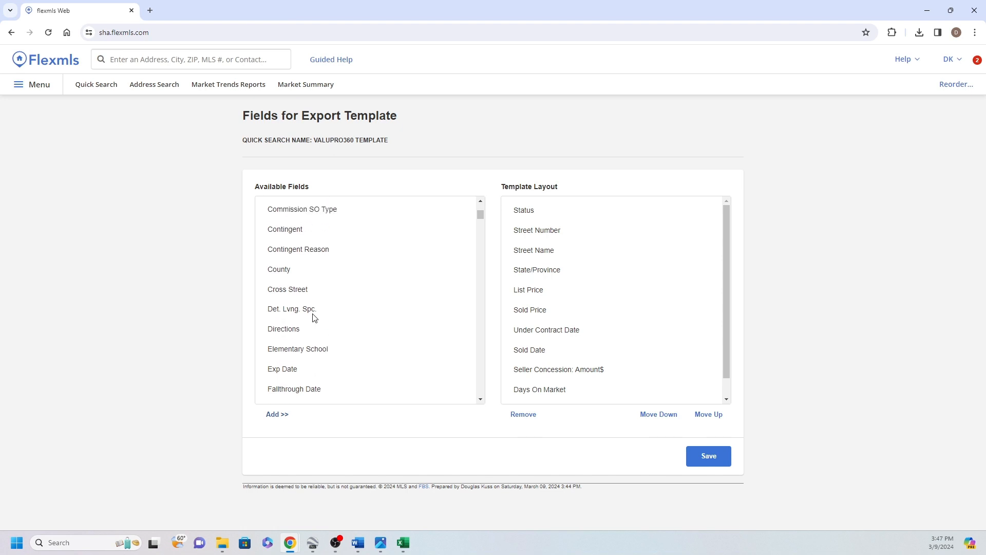
scroll(314, 317, "up", 2)
scroll(314, 317, "up", 1)
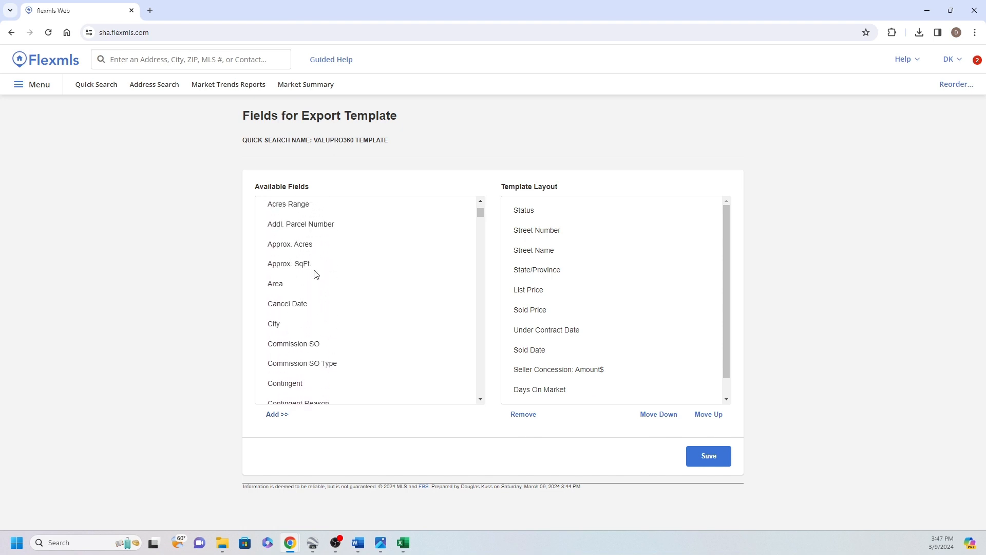
left_click(283, 246)
left_click(277, 416)
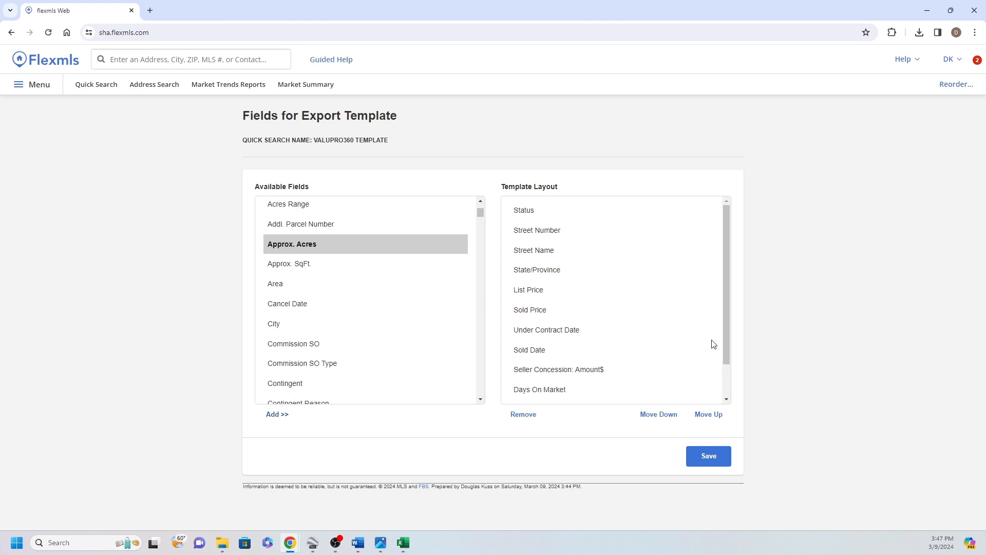
left_click_drag(725, 322, 725, 353)
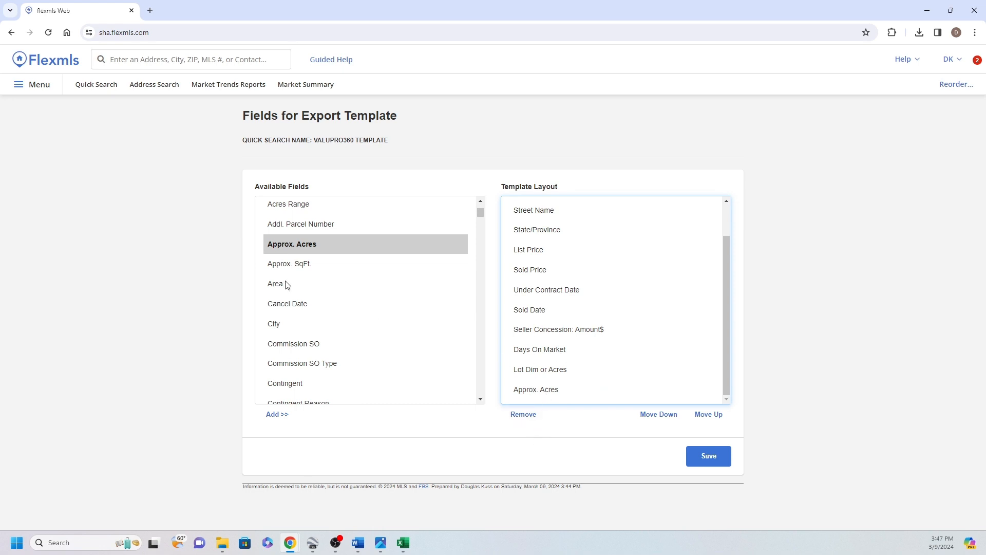
Add the Year Built field to the template layout
scroll(301, 337, "down", 20)
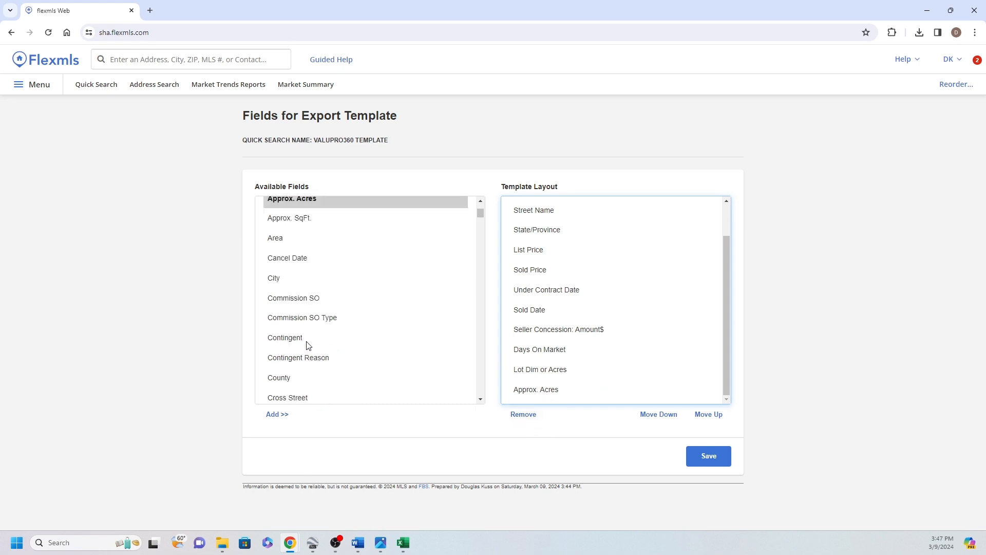
scroll(309, 345, "down", 8)
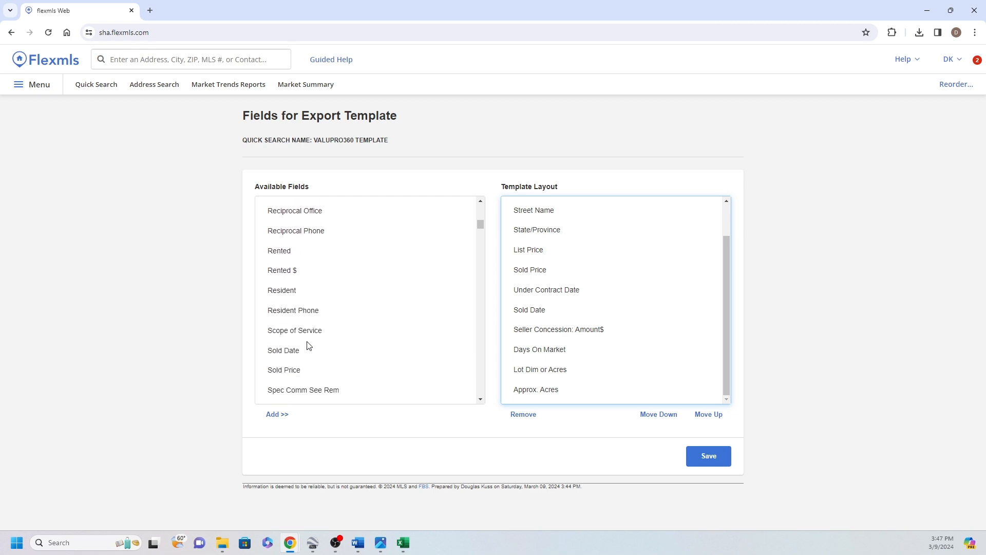
scroll(308, 345, "down", 4)
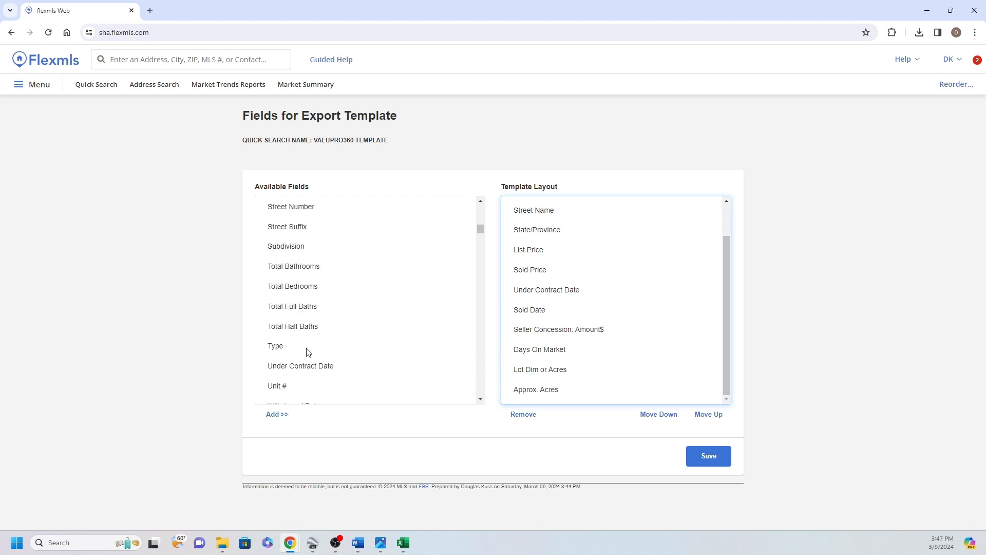
left_click(288, 286)
left_click(279, 414)
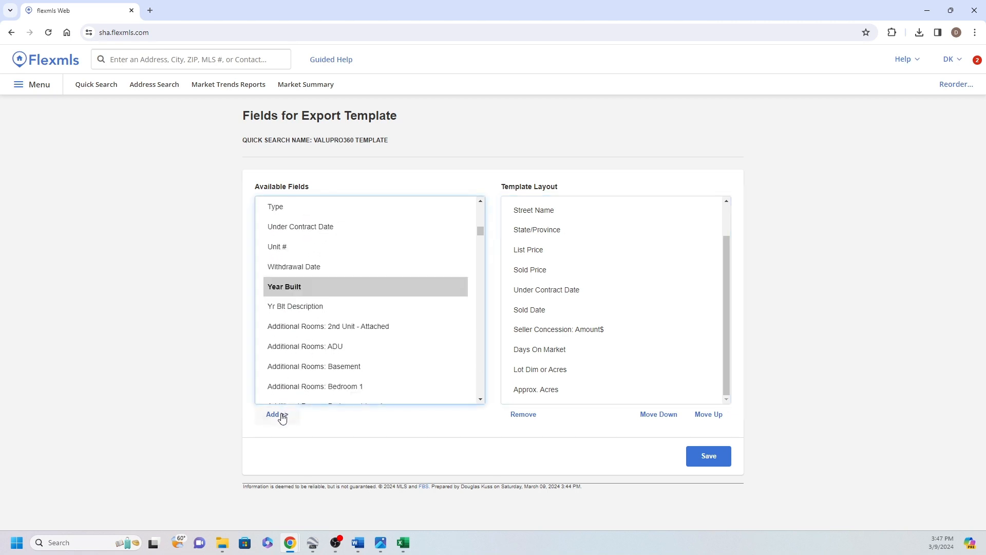
Add the Approx. SqFt. field to the template layout
scroll(340, 290, "up", 12)
scroll(343, 295, "up", 15)
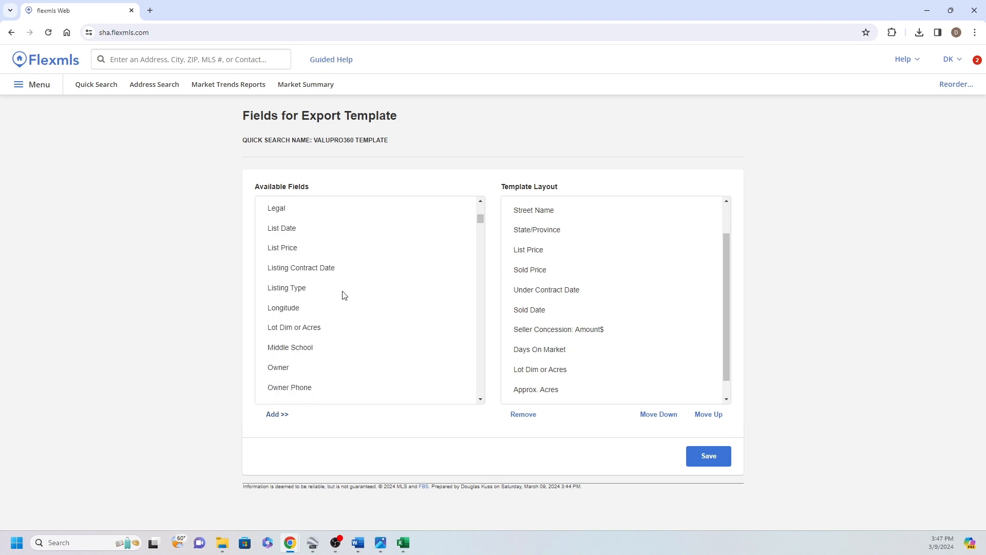
scroll(343, 295, "up", 5)
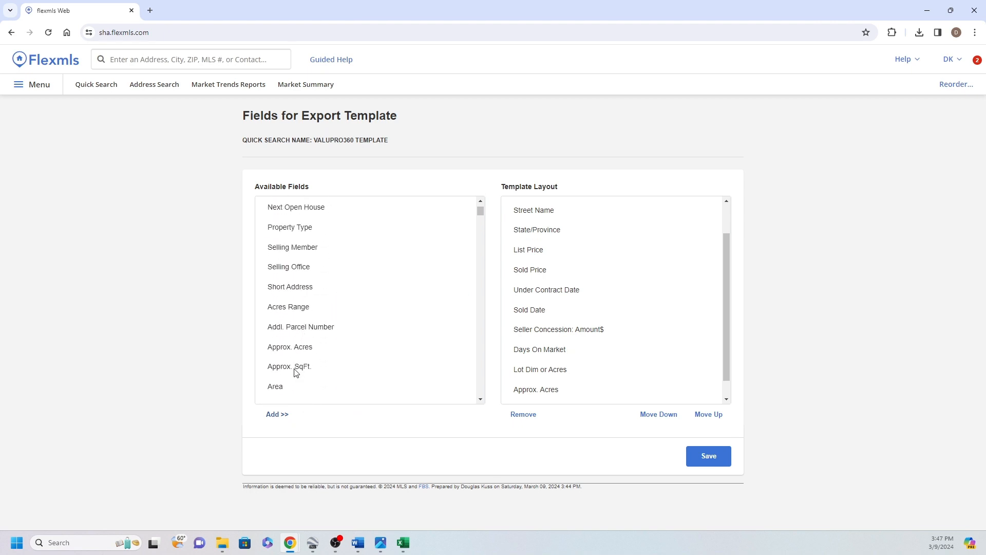
left_click(296, 371)
left_click(278, 414)
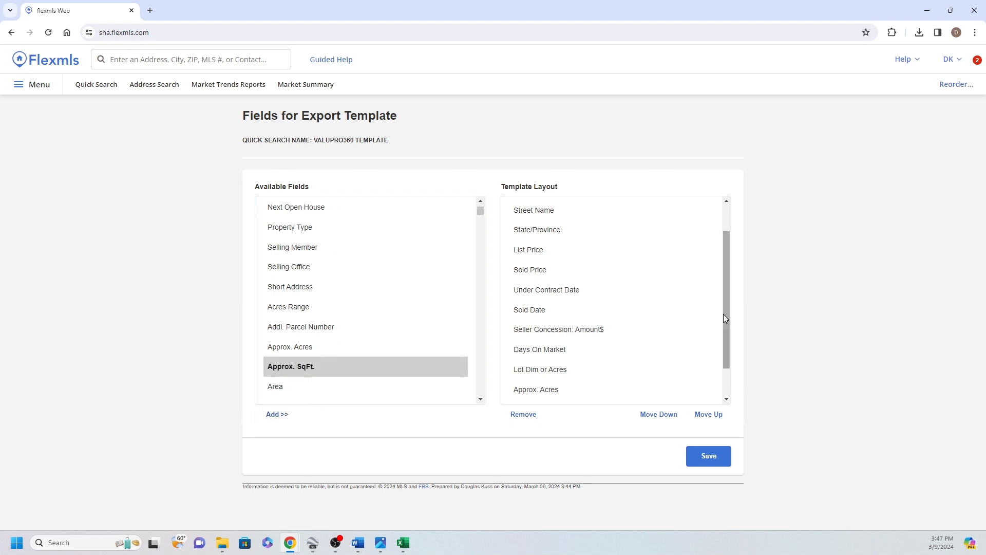
left_click_drag(725, 319, 726, 372)
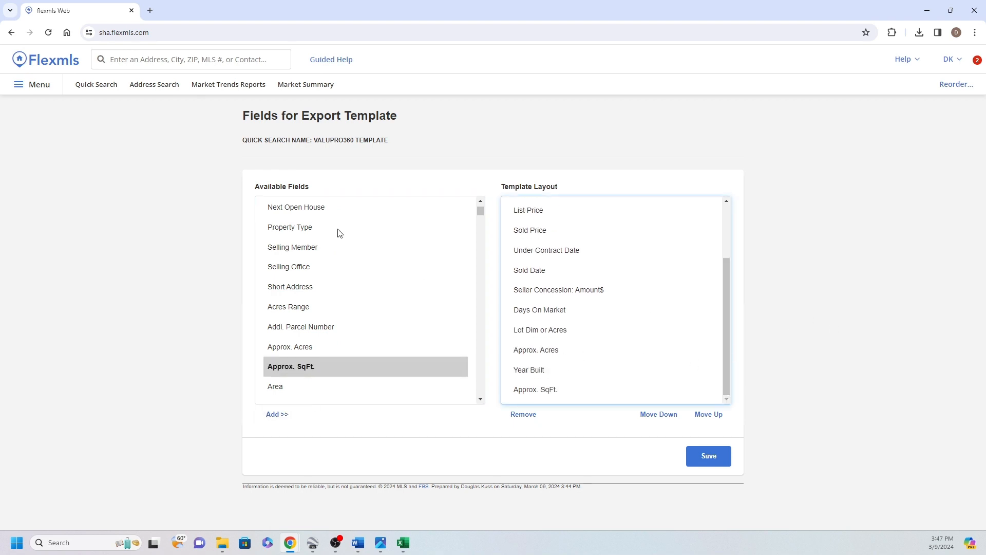
Add the Total Bedrooms field to the template layout
scroll(366, 271, "down", 20)
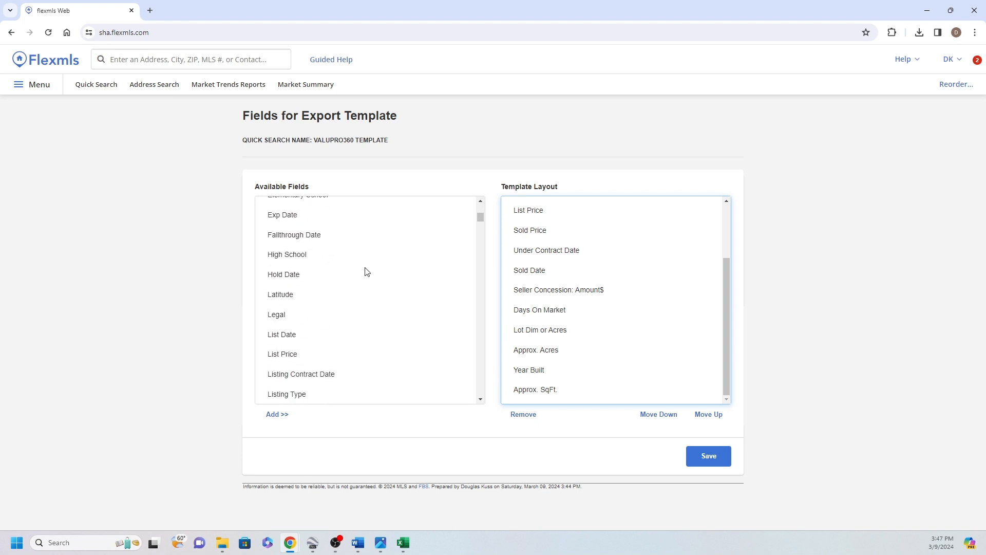
scroll(368, 272, "down", 7)
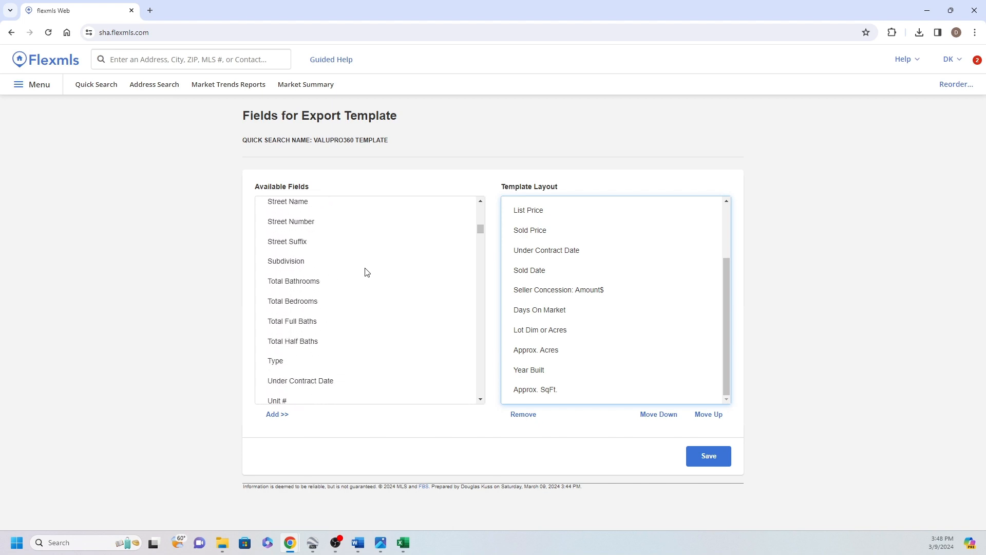
left_click(303, 308)
left_click(280, 416)
Add the Total Full Baths field and the Total Half Baths field to the template layout
left_click(299, 325)
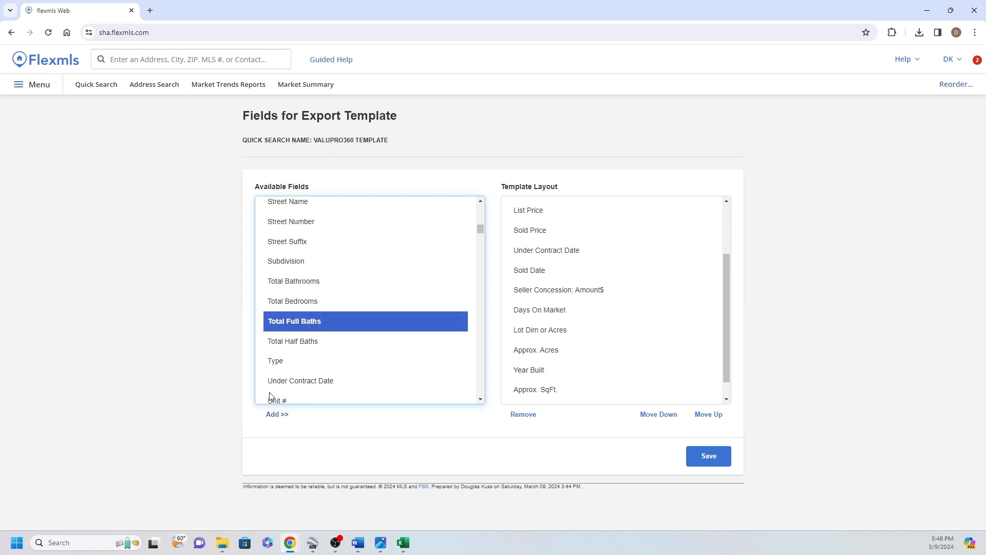
left_click(276, 414)
left_click(302, 345)
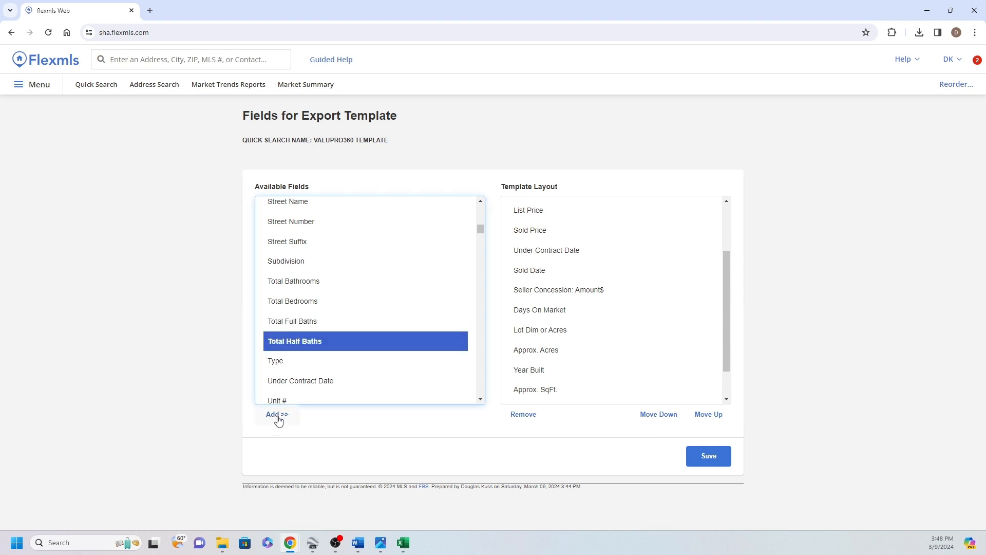
left_click(277, 414)
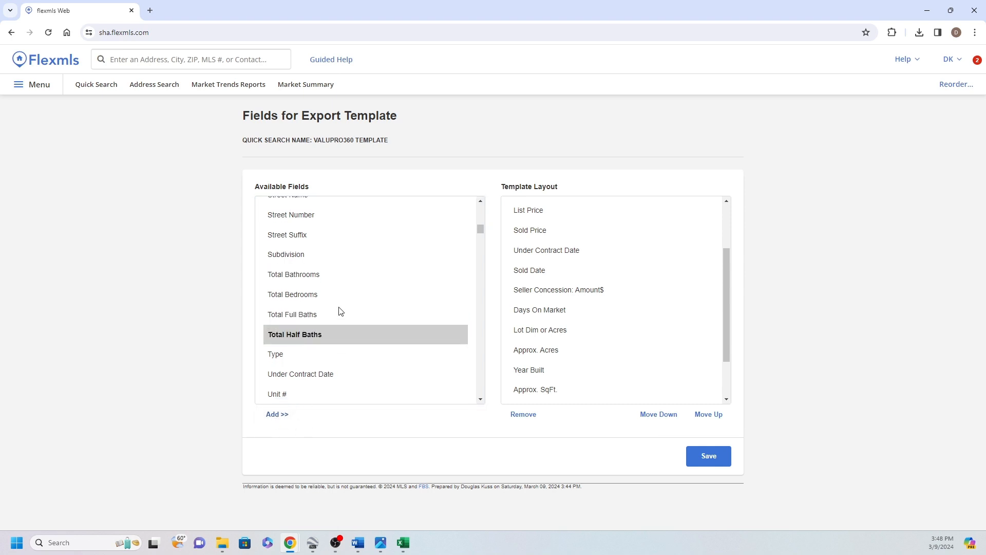
Add the "Parking: # Attached Garage" and "Parking: # Detached Garage" fields to the template layout
scroll(462, 322, "down", 3)
left_click_drag(478, 229, 466, 345)
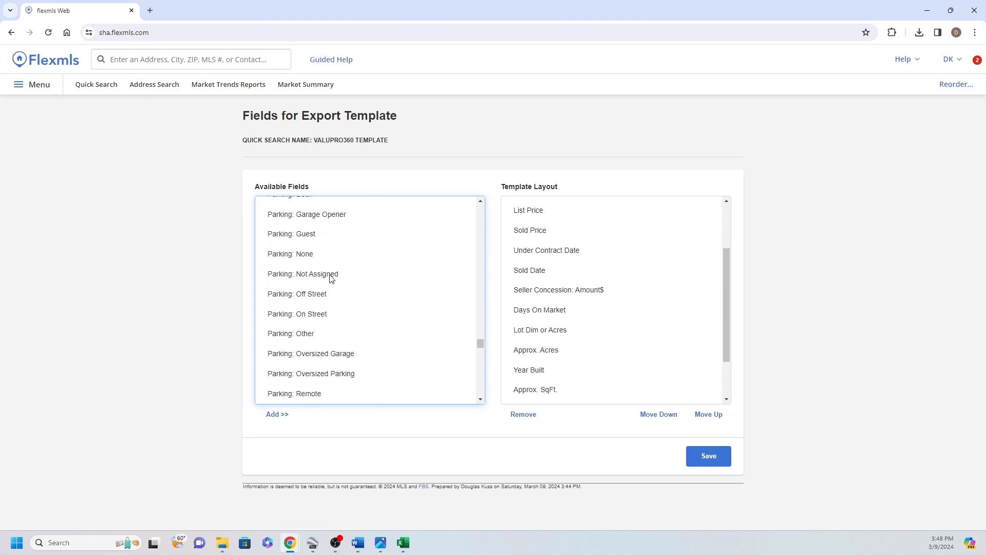
scroll(342, 272, "up", 2)
scroll(344, 277, "up", 2)
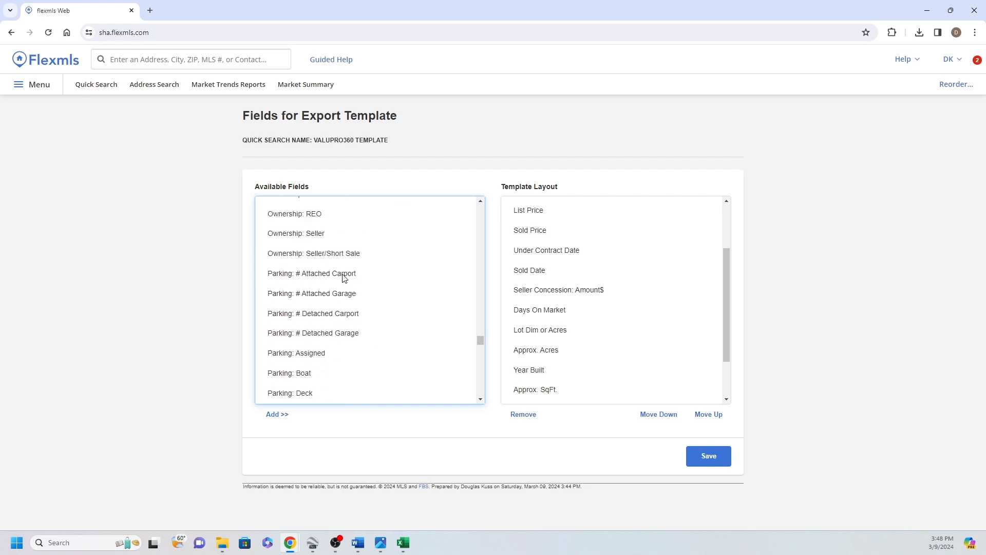
left_click(327, 293)
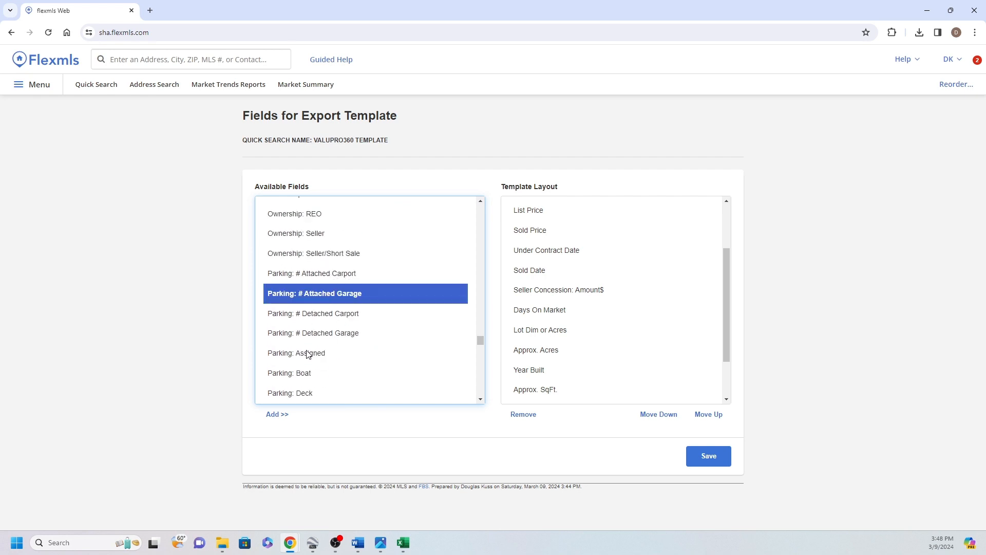
left_click(280, 414)
left_click(351, 334)
left_click(279, 416)
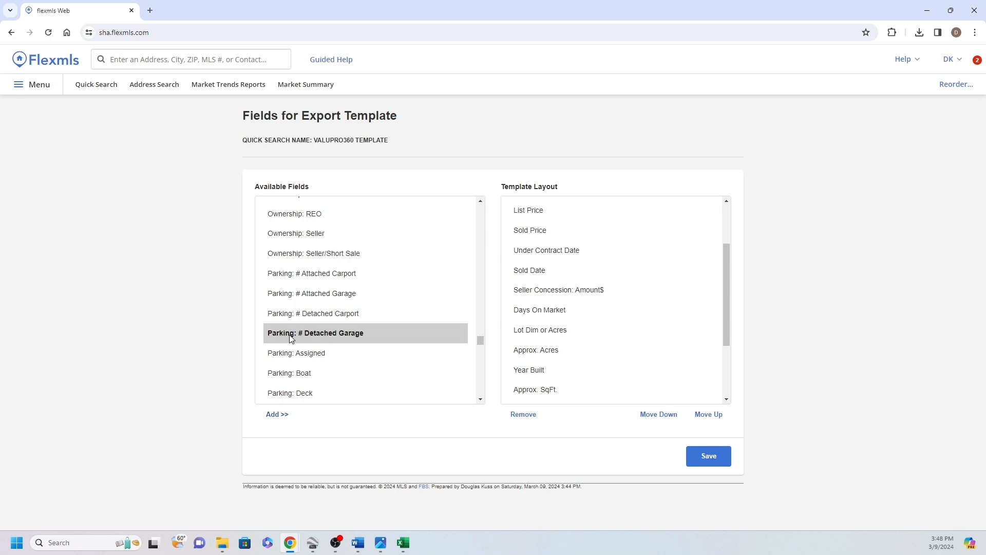
left_click(345, 293)
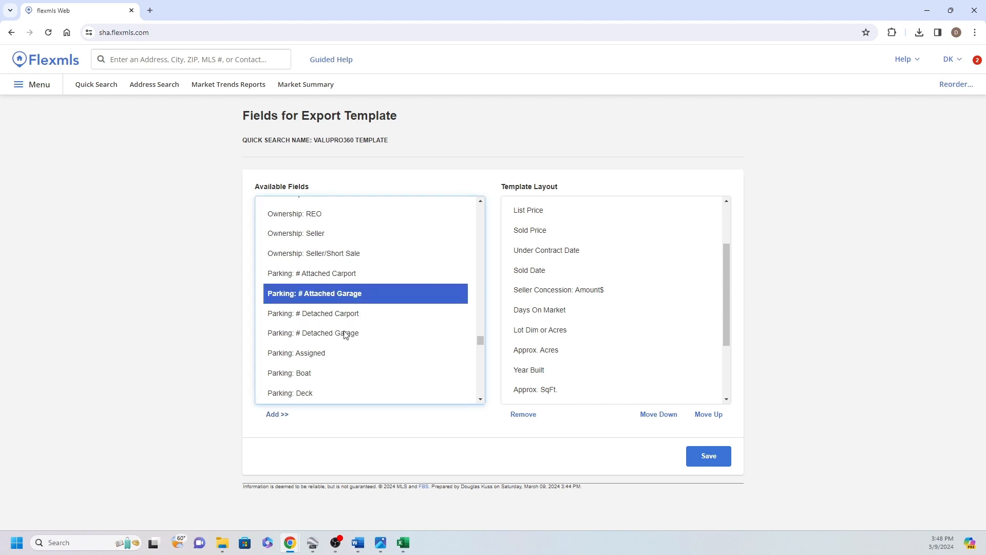
left_click(347, 334)
left_click(342, 272)
left_click(337, 312)
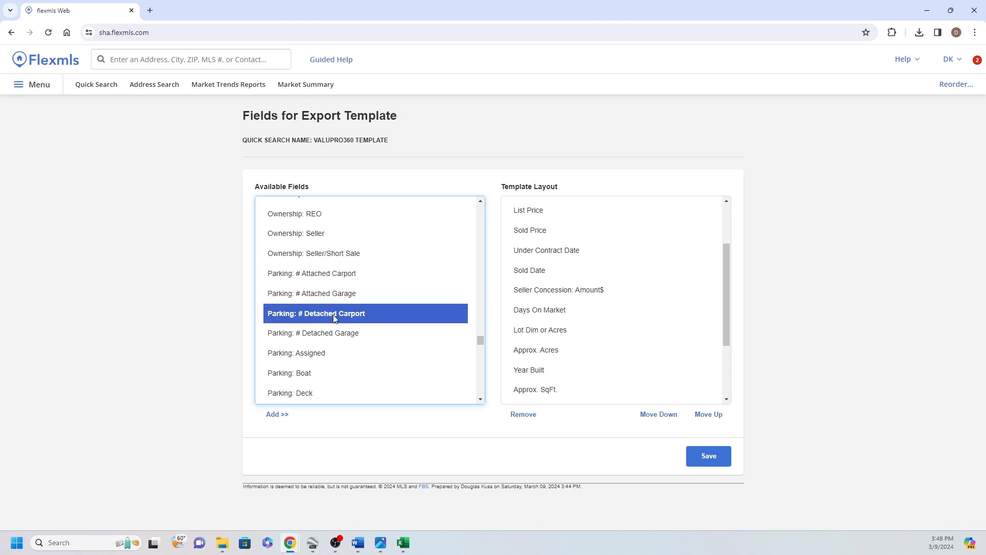
left_click(725, 350)
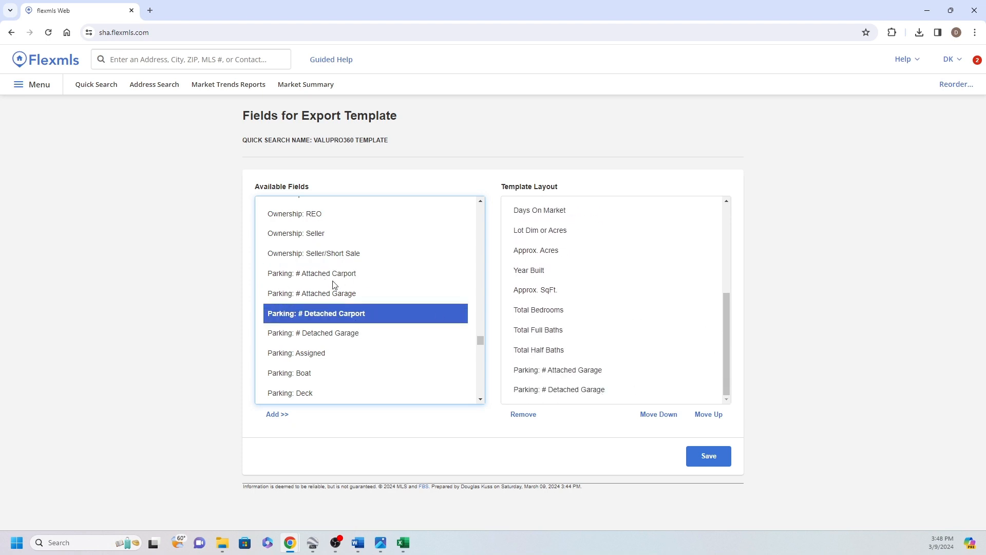
Add the "Pool: Inground" and "Pool: Gunite" fields to the template layout
scroll(351, 280, "down", 13)
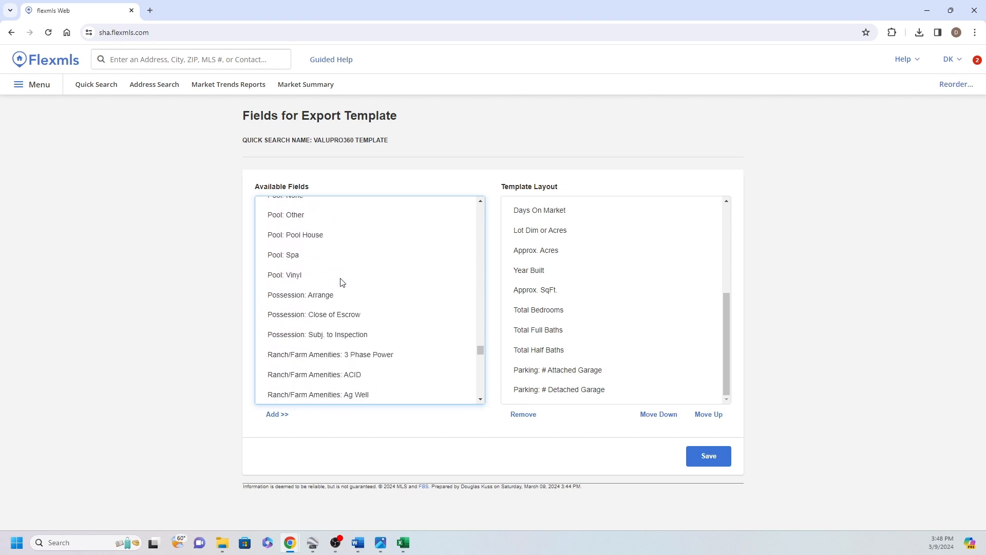
scroll(343, 282, "up", 2)
left_click(343, 282)
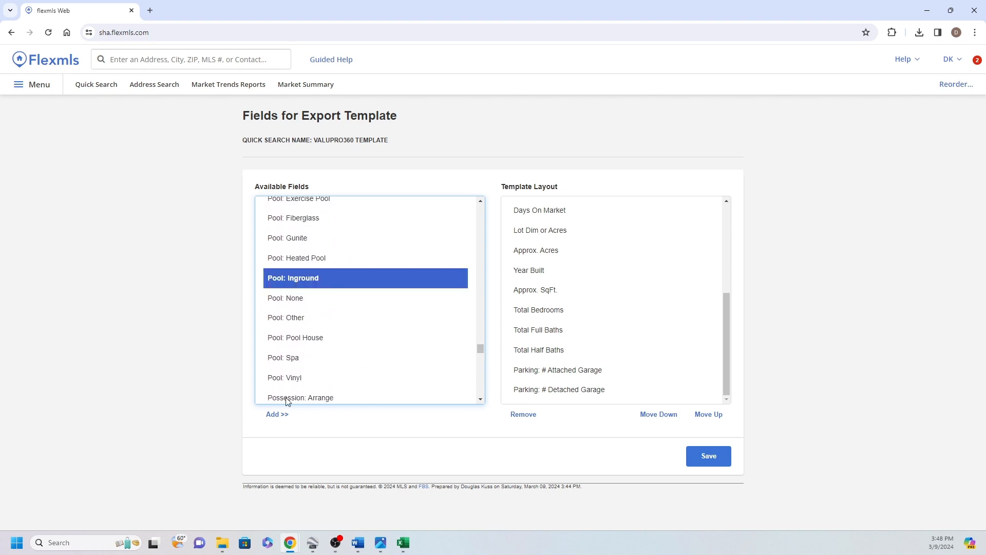
left_click(277, 414)
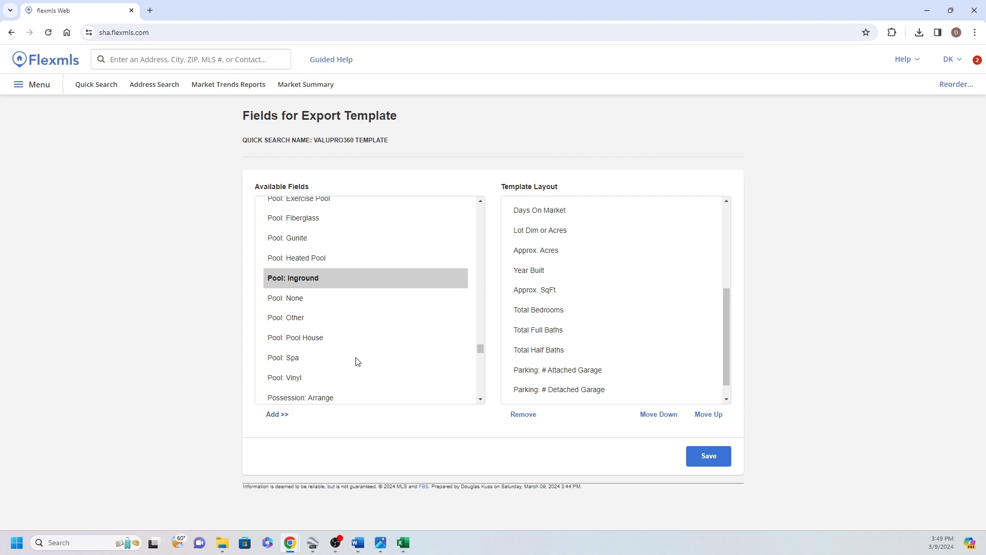
left_click(297, 238)
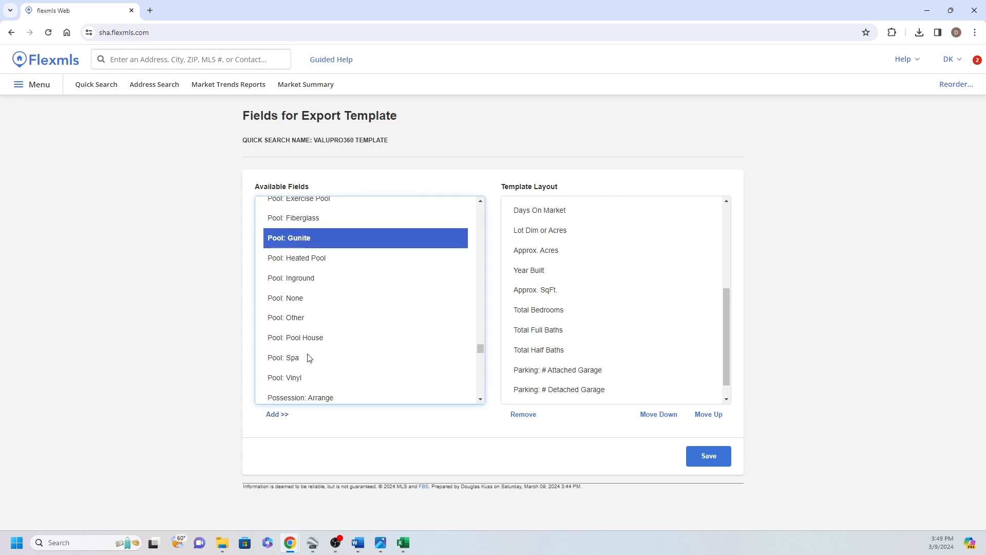
left_click(290, 415)
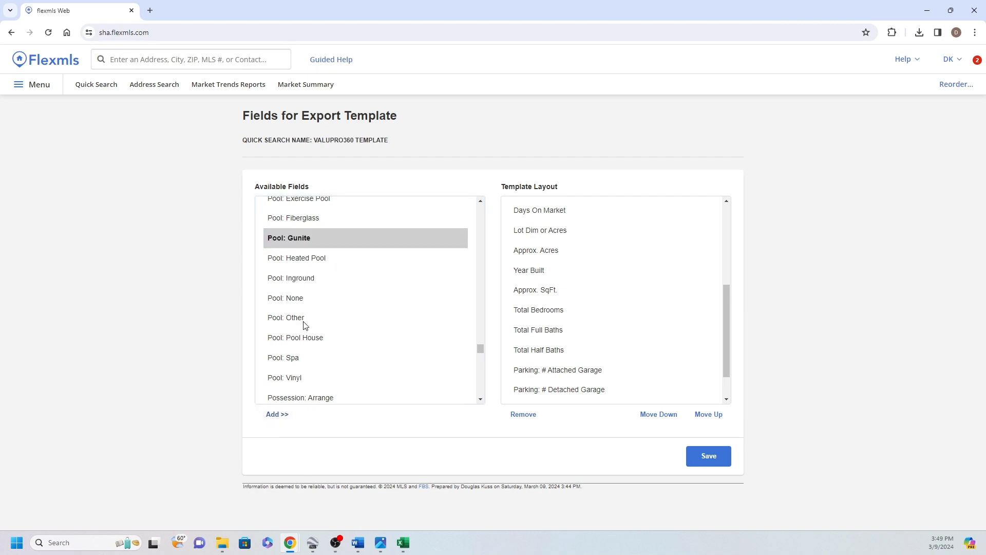
Add the "Pool: Fiberglass" and "Pool: Vinyl" fields to the template layout
left_click(302, 222)
left_click(278, 413)
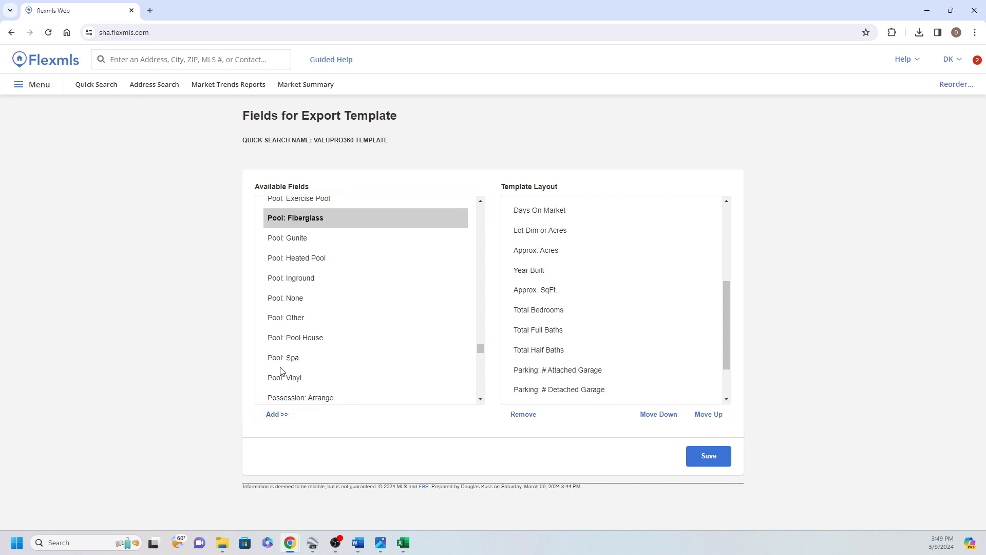
left_click(283, 377)
left_click(285, 422)
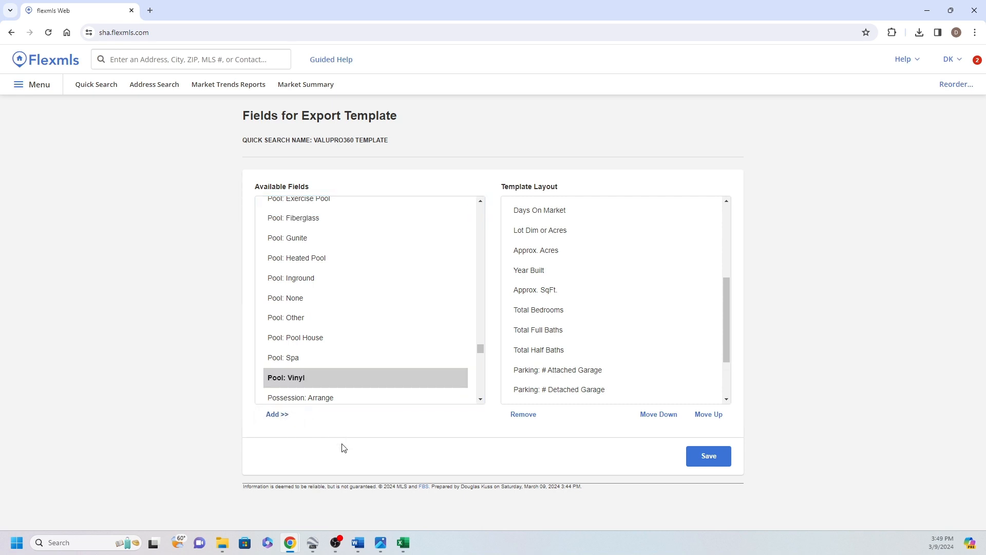
scroll(601, 367, "down", 2)
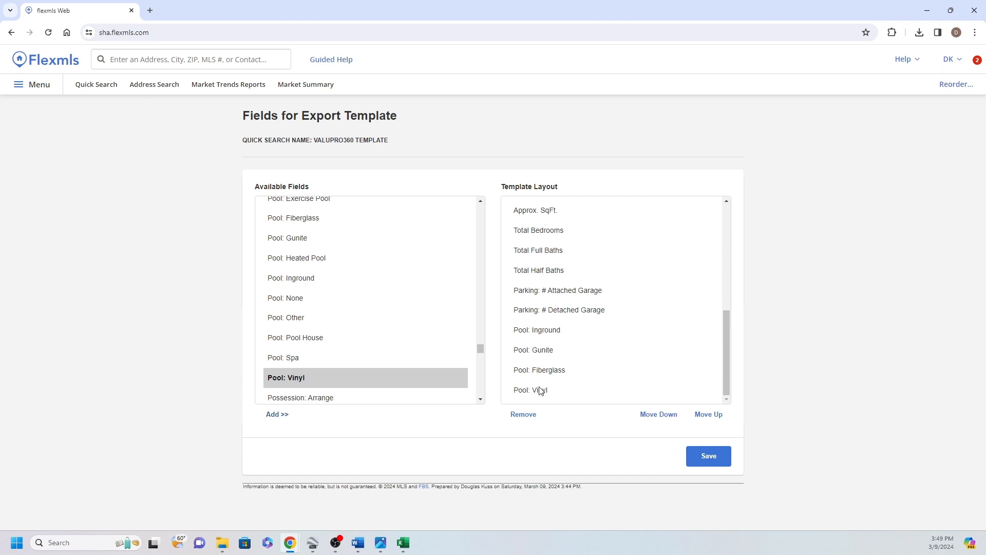
scroll(378, 333, "up", 2)
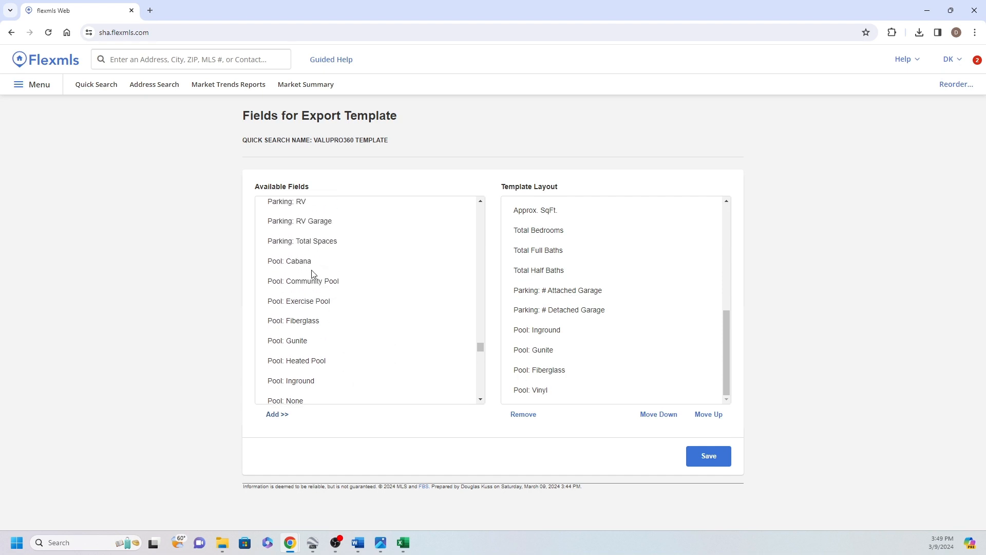
scroll(316, 267, "down", 2)
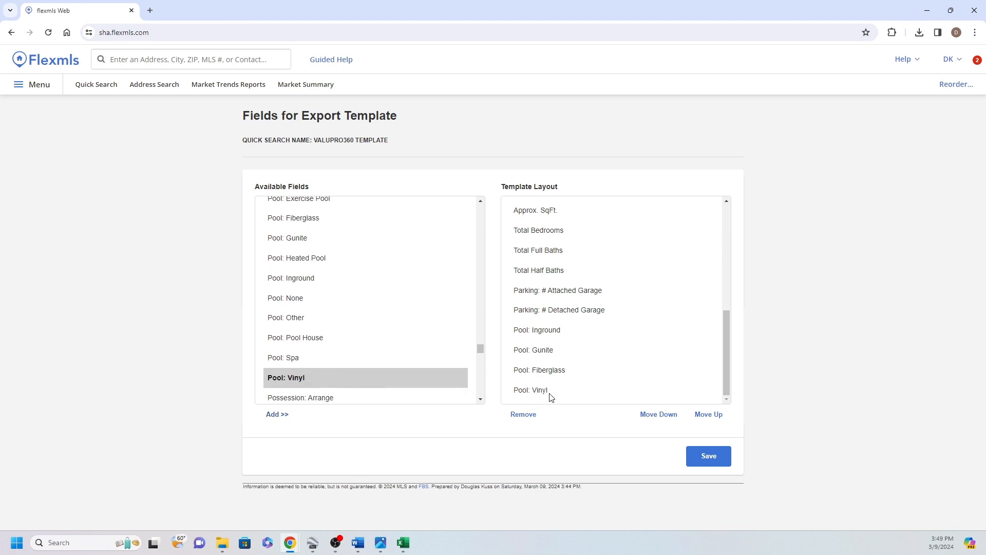
scroll(419, 297, "down", 8)
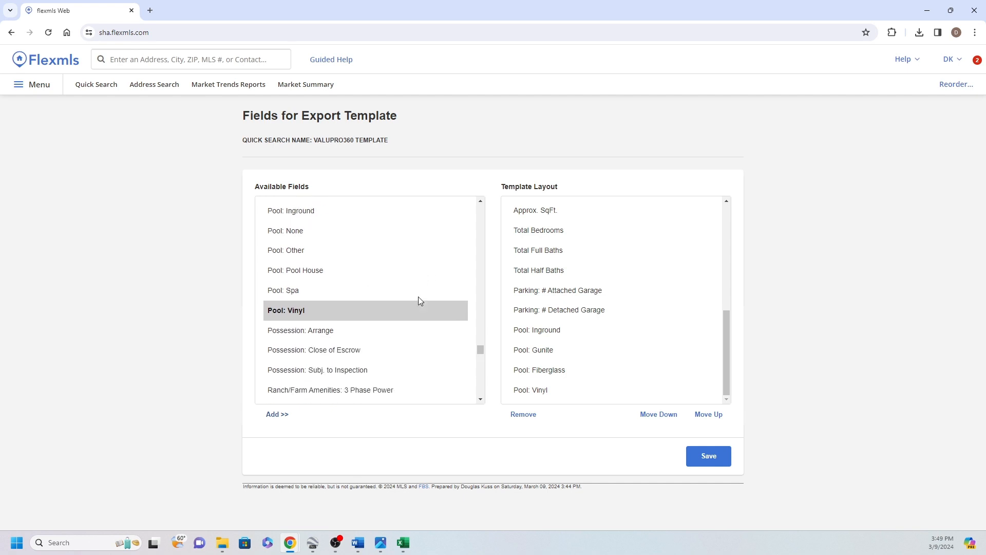
Add the "Solar: Owned" field and the last of the three "Solar: Solar" fields to the template layout
left_click_drag(480, 354, 481, 382)
left_click(307, 255)
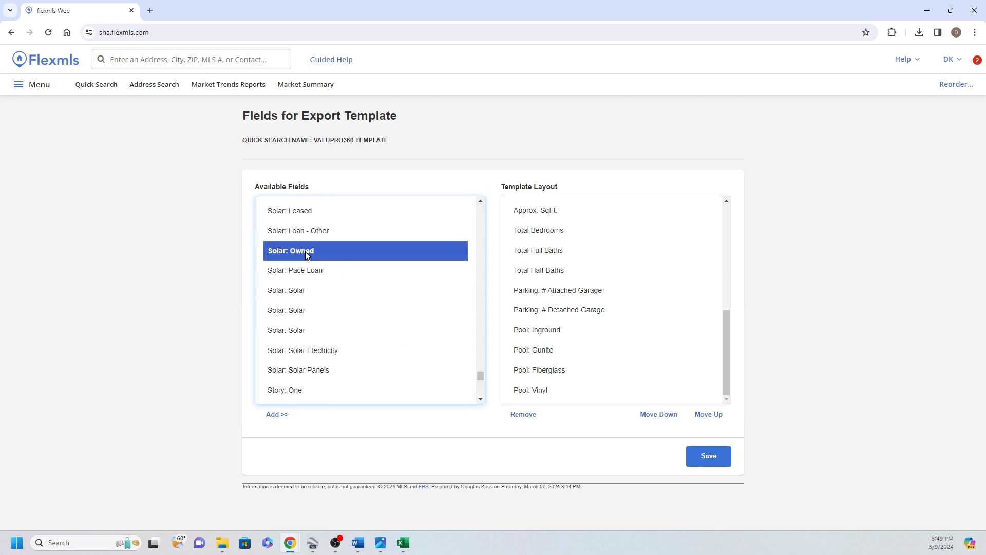
left_click(277, 415)
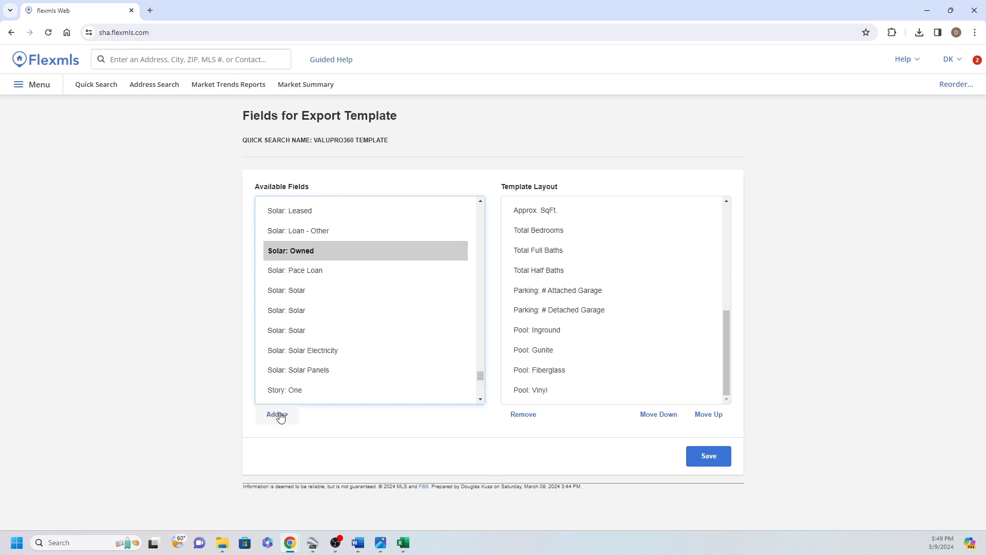
left_click(317, 333)
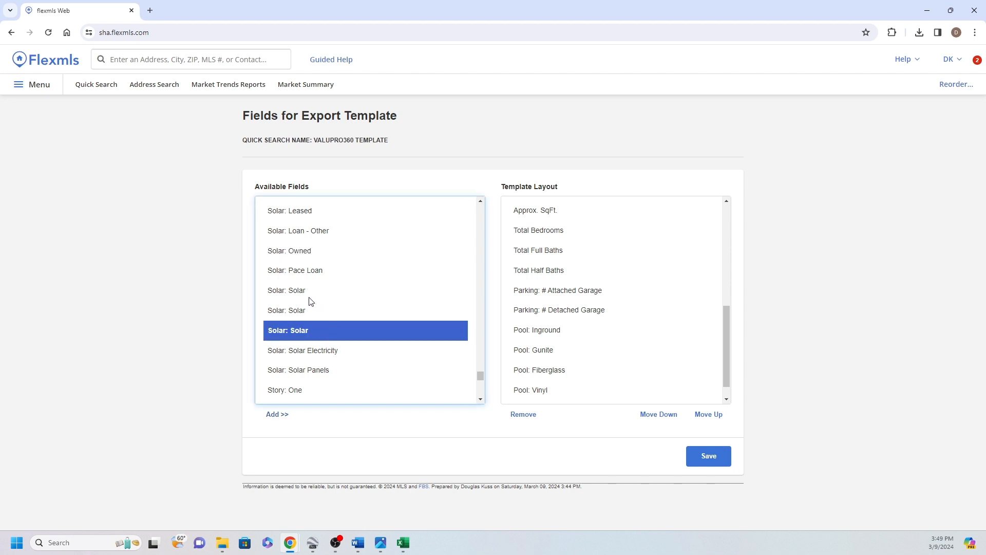
left_click(277, 415)
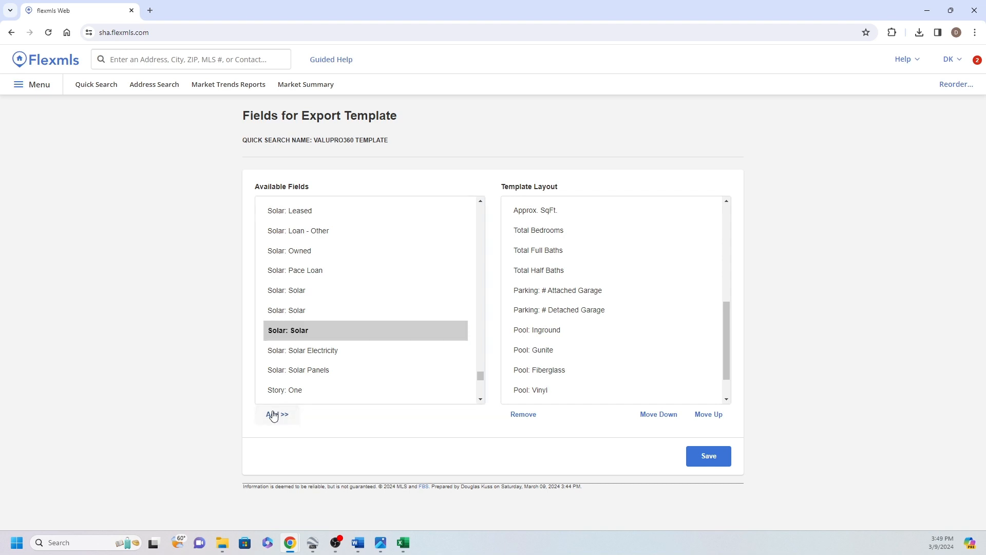
left_click_drag(723, 345, 725, 387)
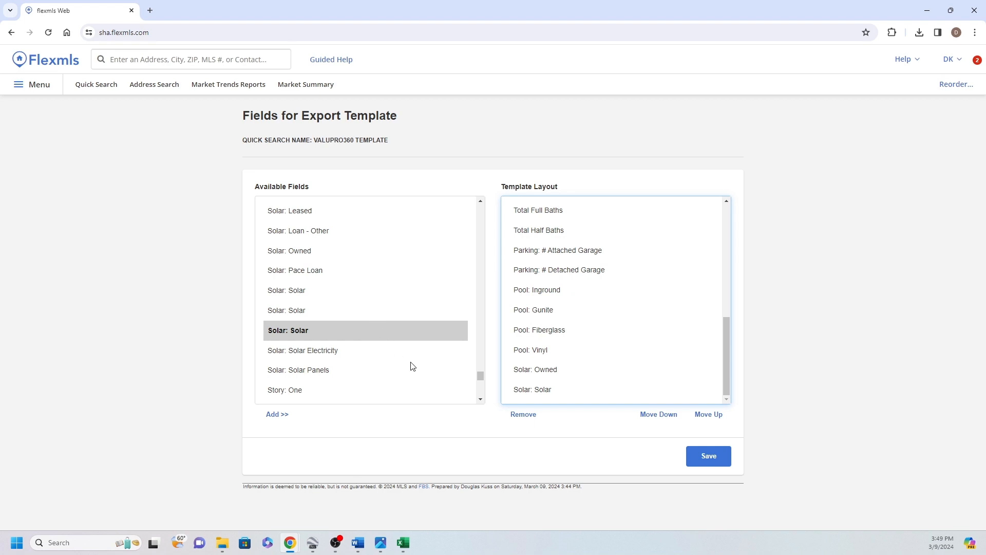
Add the "Misc. Amenities: Shop" field to the template layout
left_click_drag(480, 376, 492, 340)
scroll(452, 297, "up", 4)
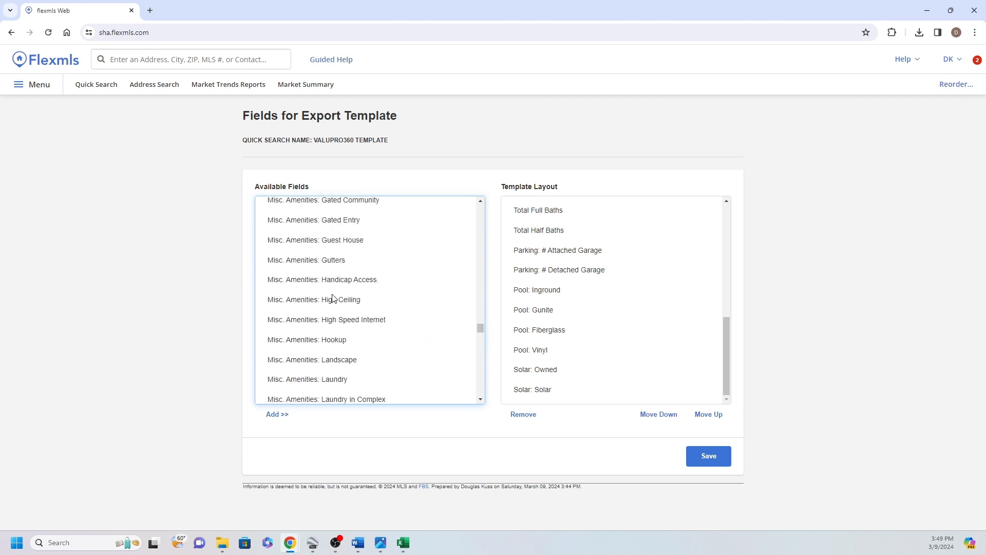
scroll(456, 304, "down", 6)
left_click(313, 289)
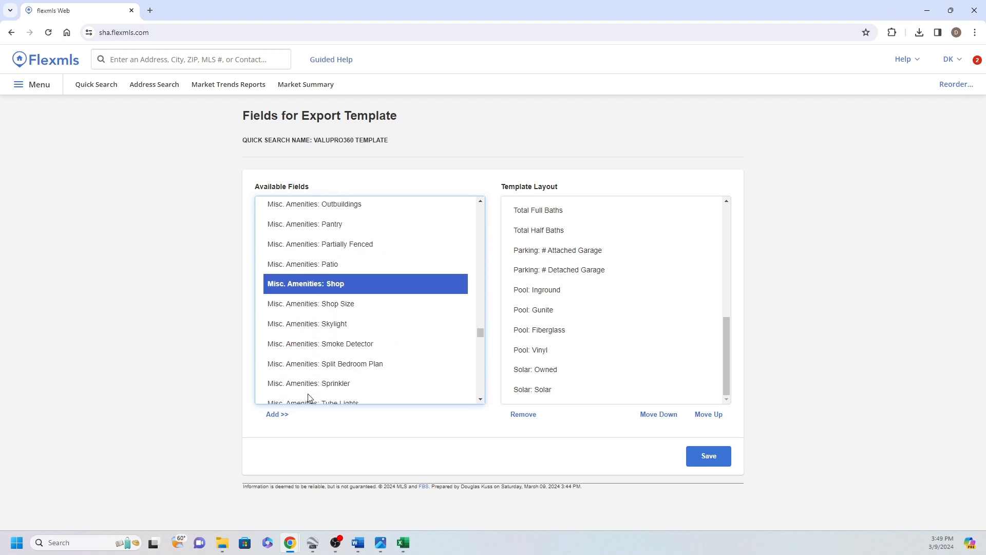
left_click(282, 414)
Add the "Ranch/Farm Amenities: Barns" field to the template layout
left_click_drag(483, 338, 481, 355)
scroll(377, 325, "up", 3)
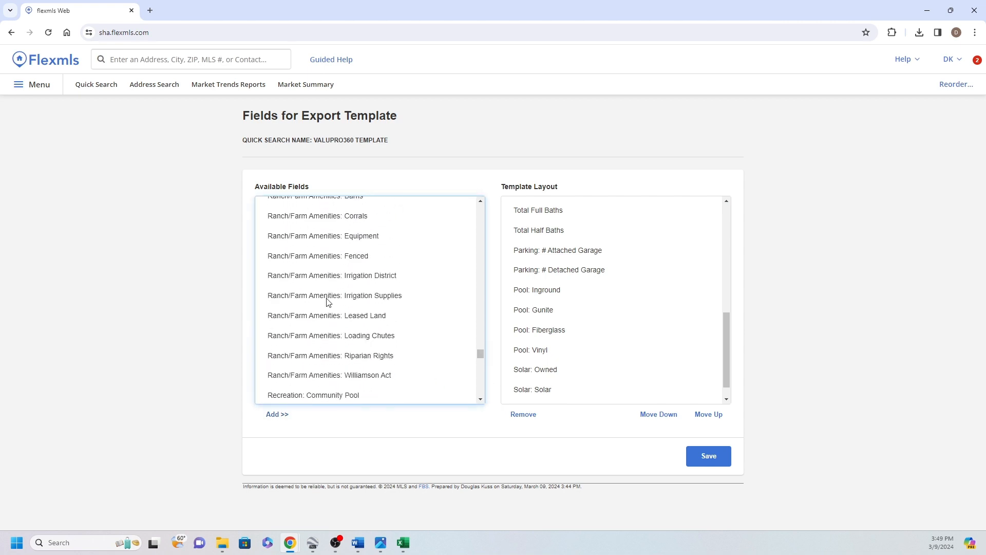
scroll(328, 255, "up", 1)
left_click(319, 251)
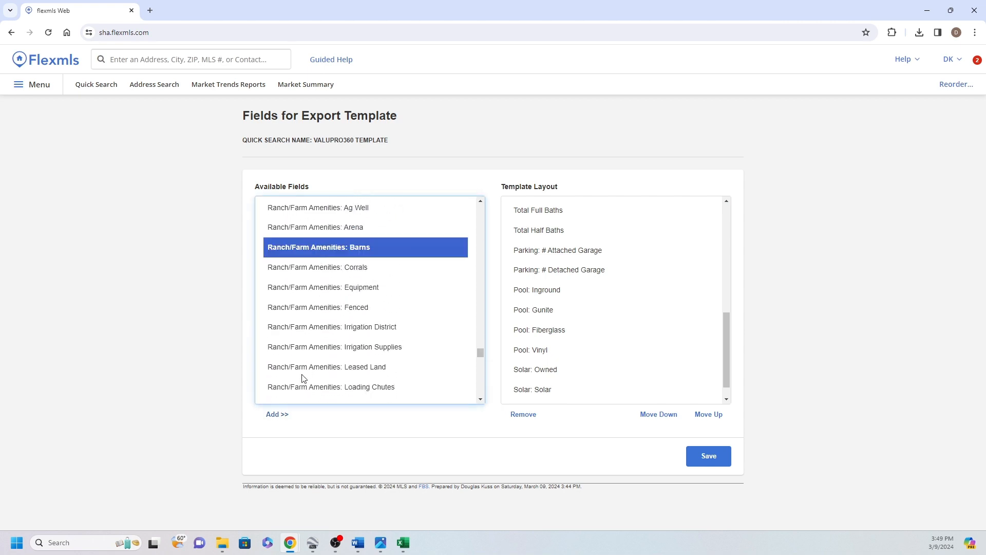
left_click(278, 414)
left_click_drag(728, 349, 727, 376)
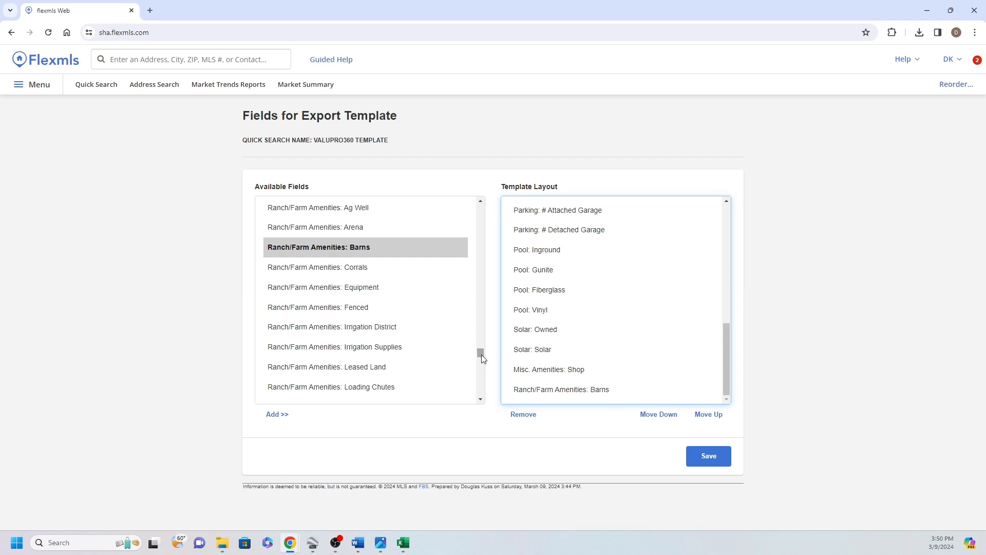
Add the "Misc. Amenities: Guest House" and "Additional Rooms: ADU" fields to the template layout
left_click_drag(480, 355, 487, 339)
scroll(485, 332, "up", 9)
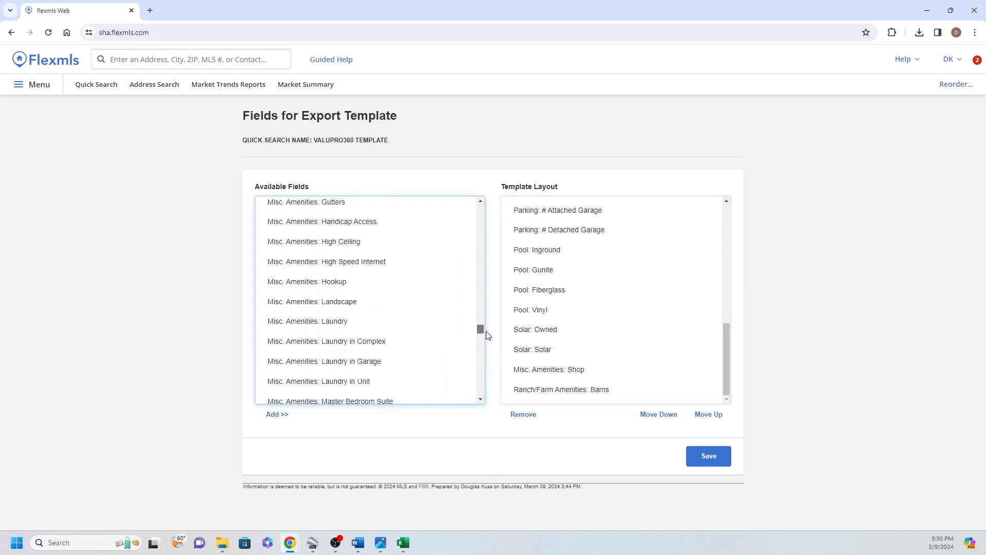
left_click(330, 248)
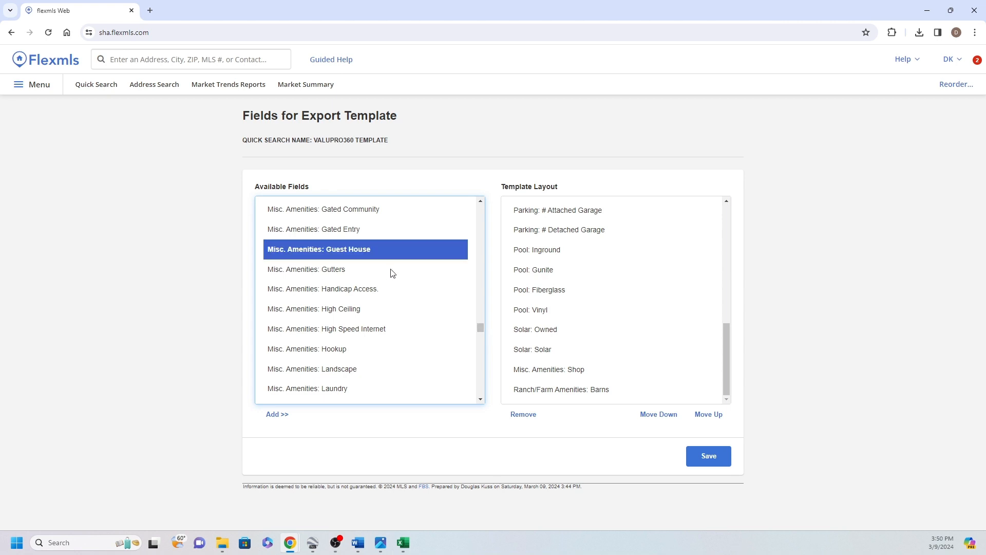
left_click(280, 414)
left_click_drag(480, 327, 492, 236)
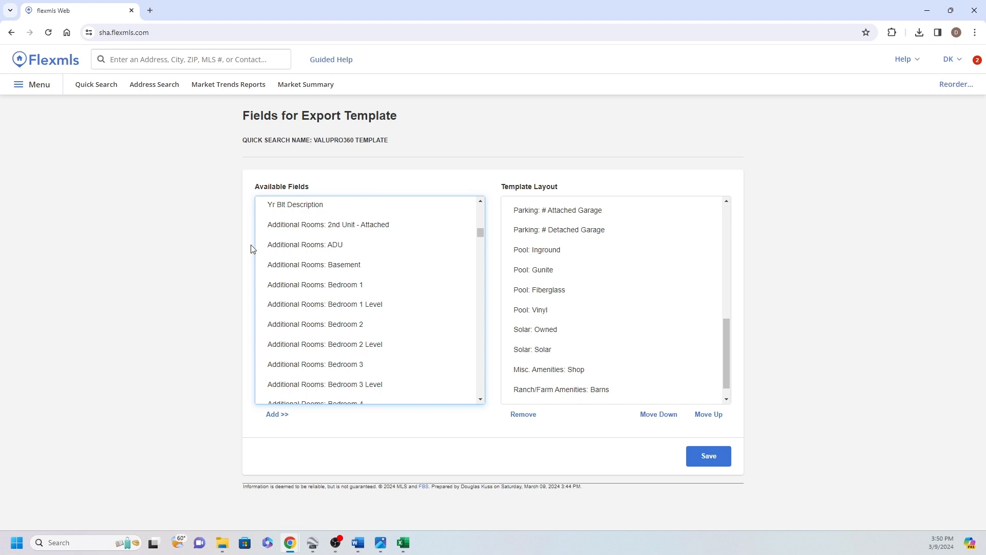
left_click(285, 245)
left_click(281, 415)
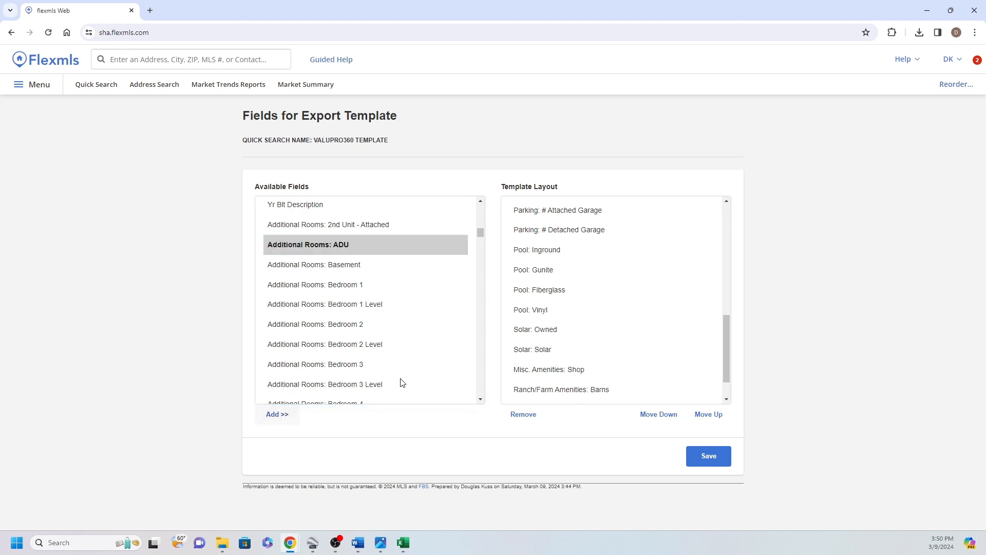
Review the template layout from its first field to its last to check the fields and their order
left_click_drag(726, 348, 736, 223)
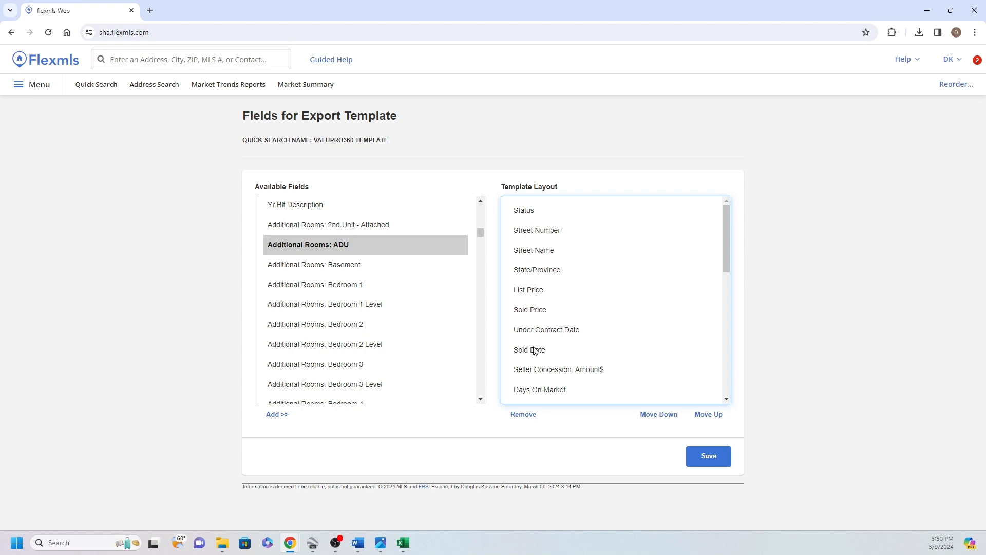
scroll(534, 358, "down", 2)
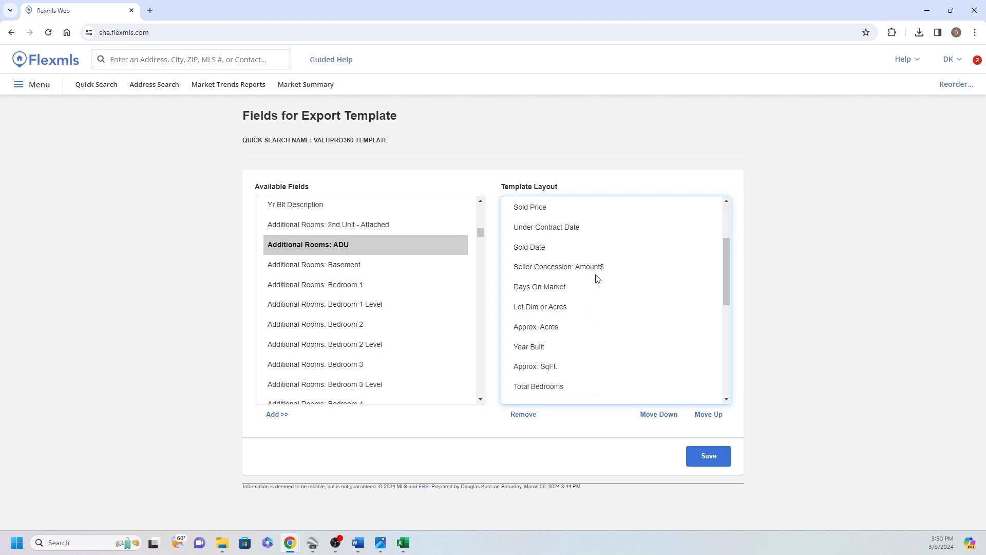
scroll(596, 279, "down", 1)
scroll(593, 267, "down", 1)
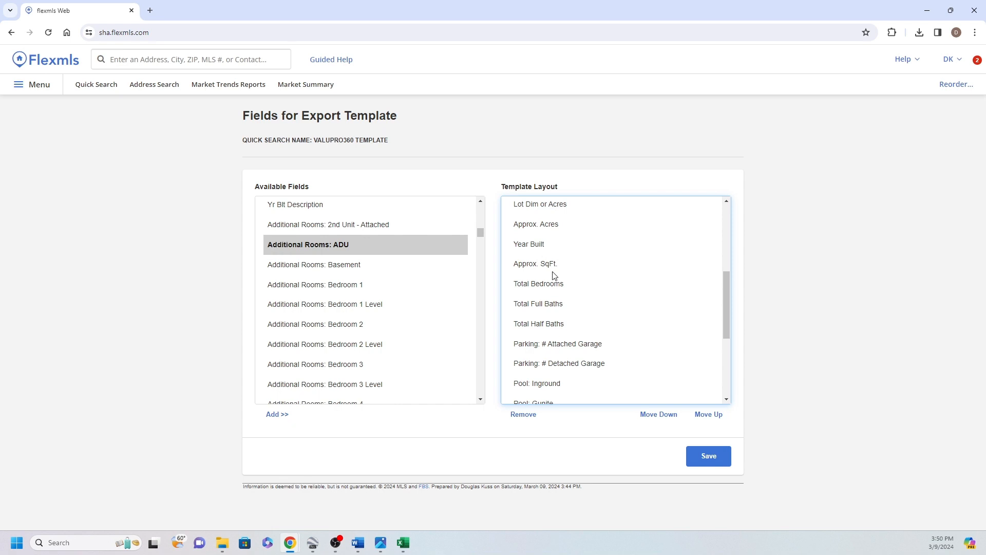
scroll(554, 267, "down", 1)
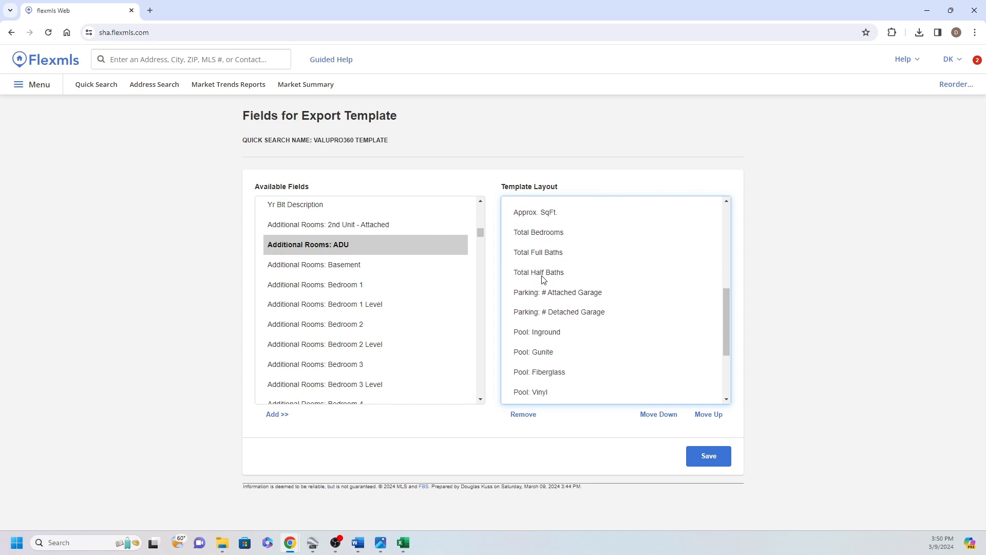
scroll(543, 280, "down", 1)
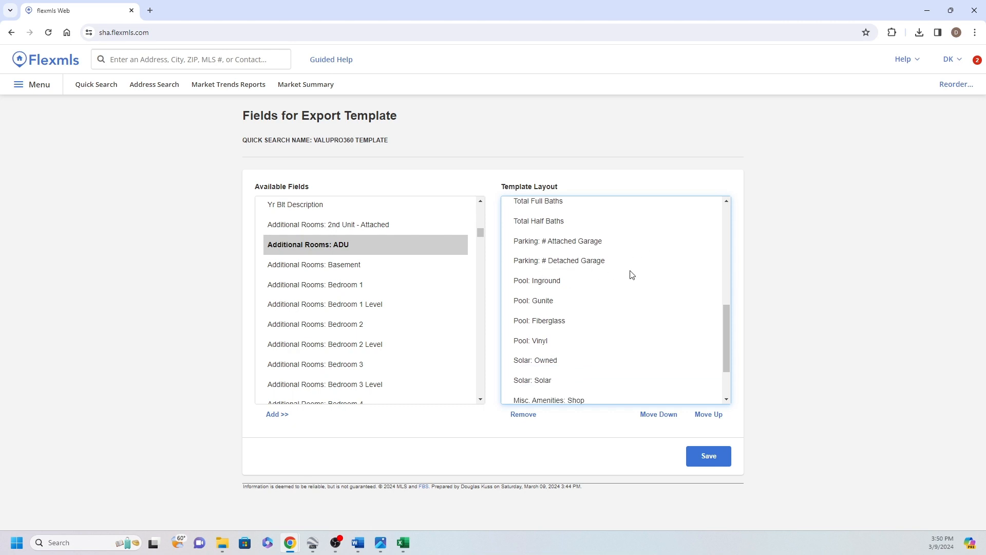
scroll(632, 275, "down", 1)
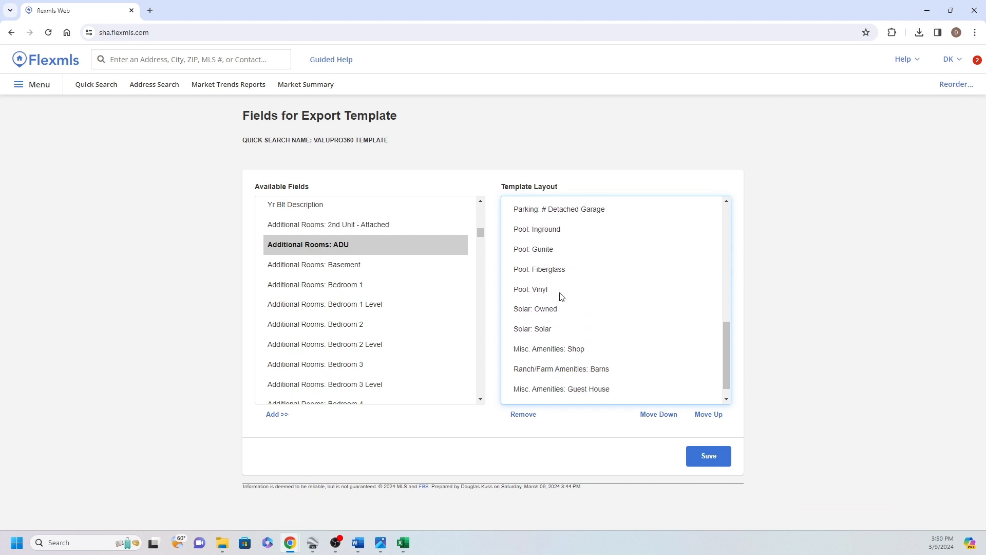
scroll(554, 288, "down", 1)
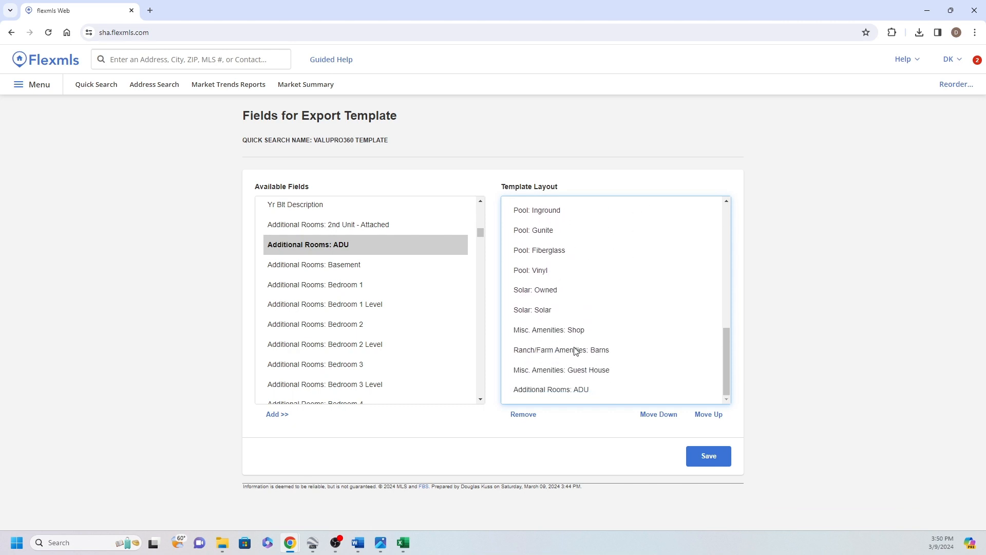
scroll(595, 373, "up", 8)
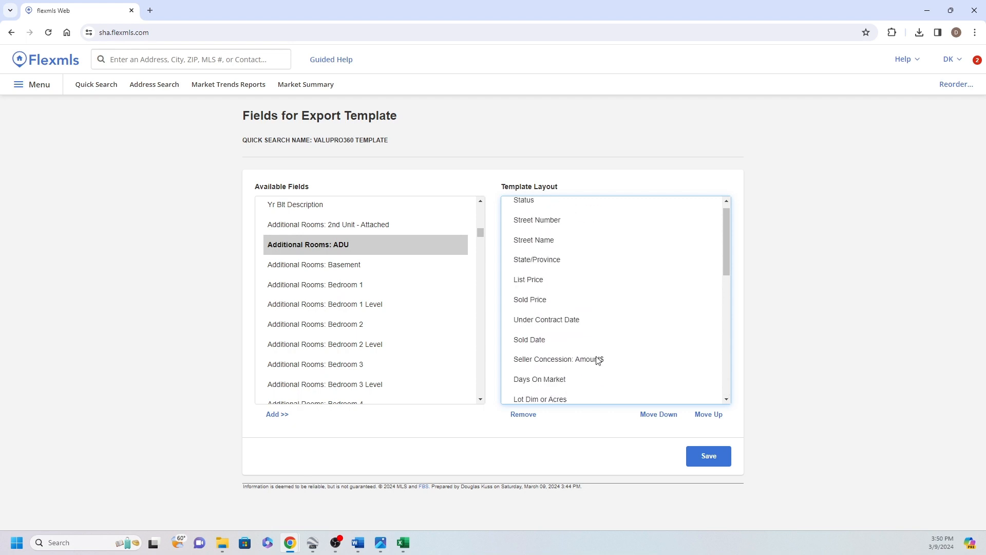
Save the export template's field layout and select ValuPro360 Template among the saved exports
left_click(704, 459)
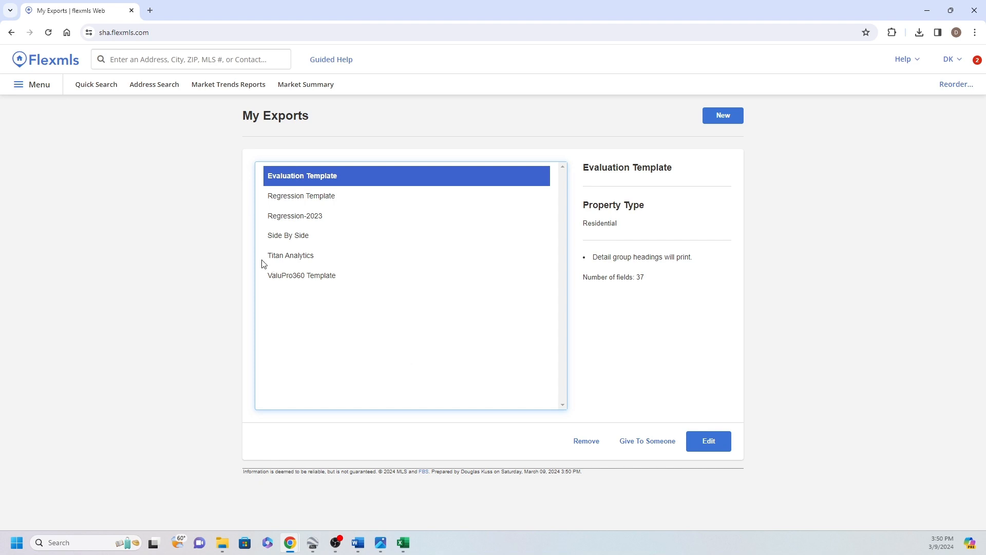
left_click(287, 276)
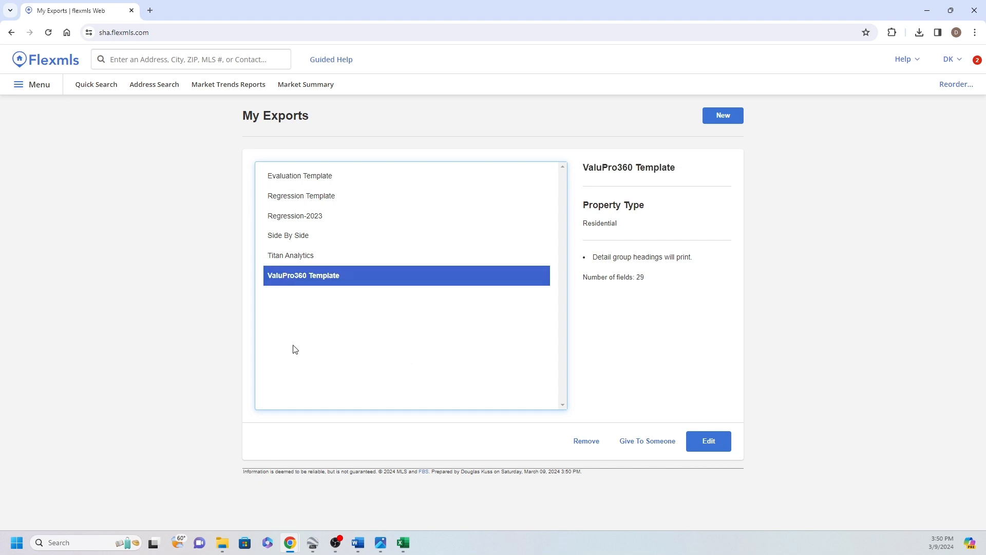
Start a residential quick search and set its status filter to Closed
left_click(91, 86)
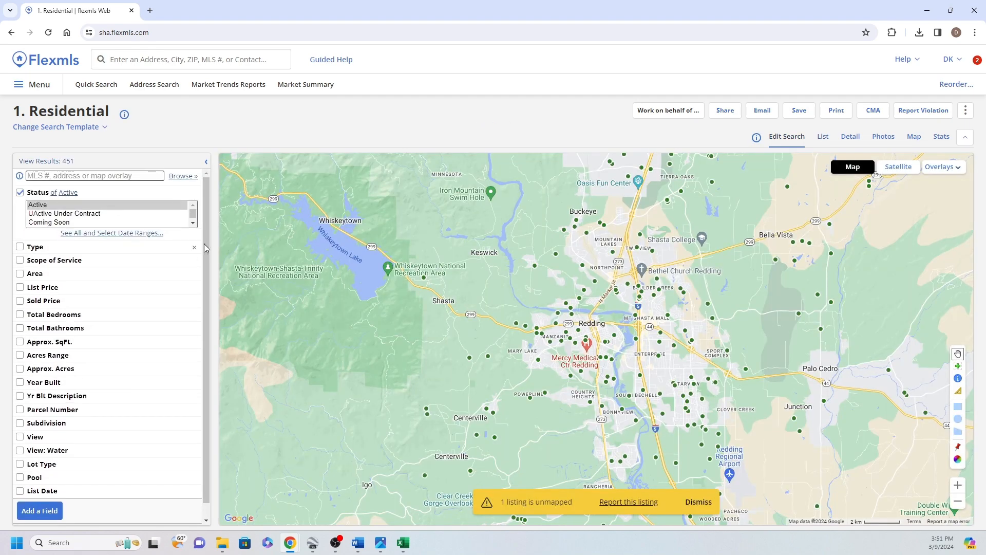
left_click(195, 225)
left_click(193, 223)
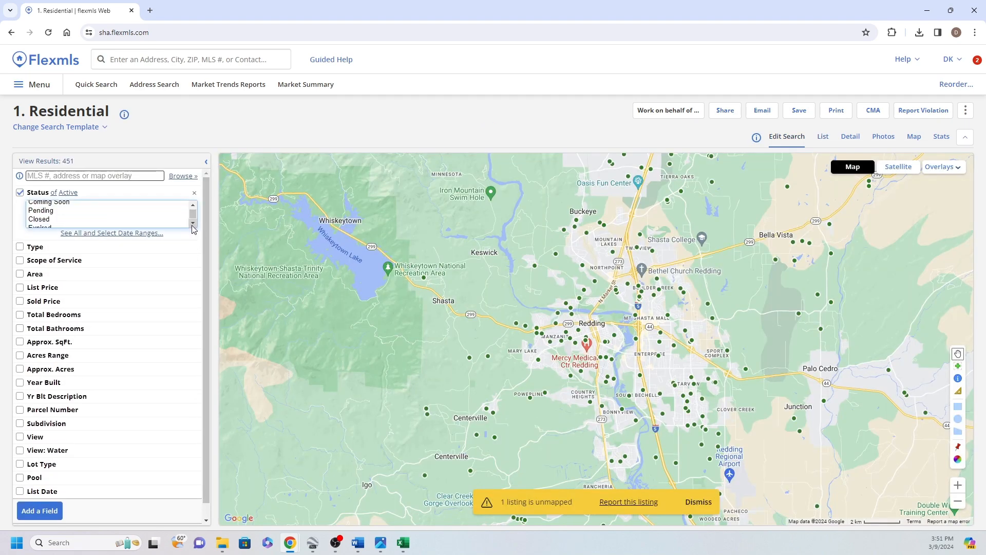
left_click(94, 219)
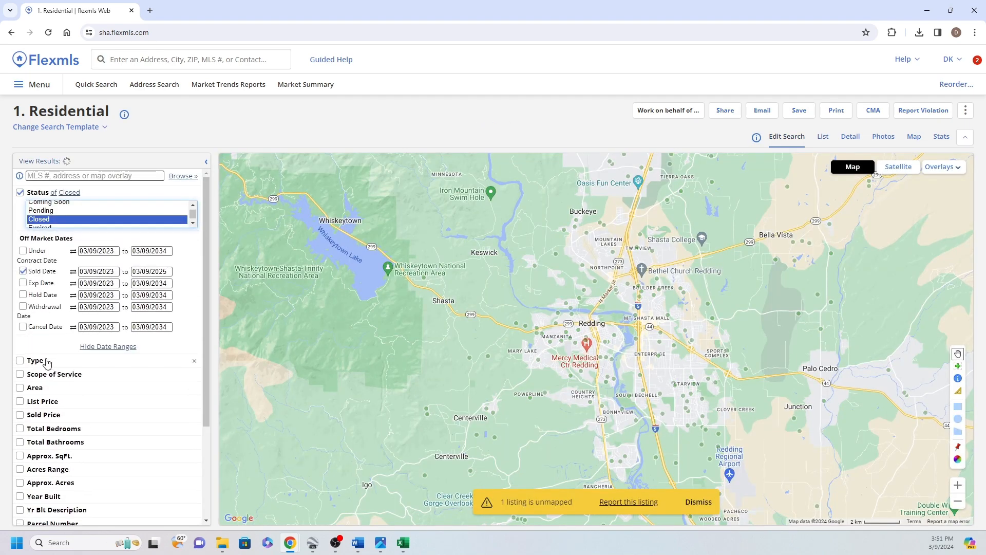
Limit the search's property type to Single Family and show the matching listings on the map
left_click(35, 360)
scroll(194, 391, "down", 3)
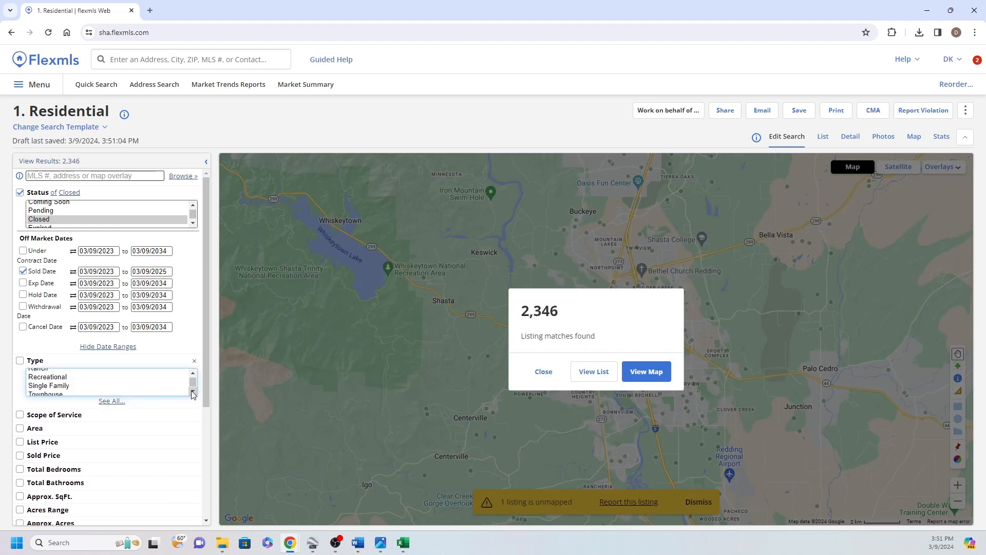
left_click(82, 384)
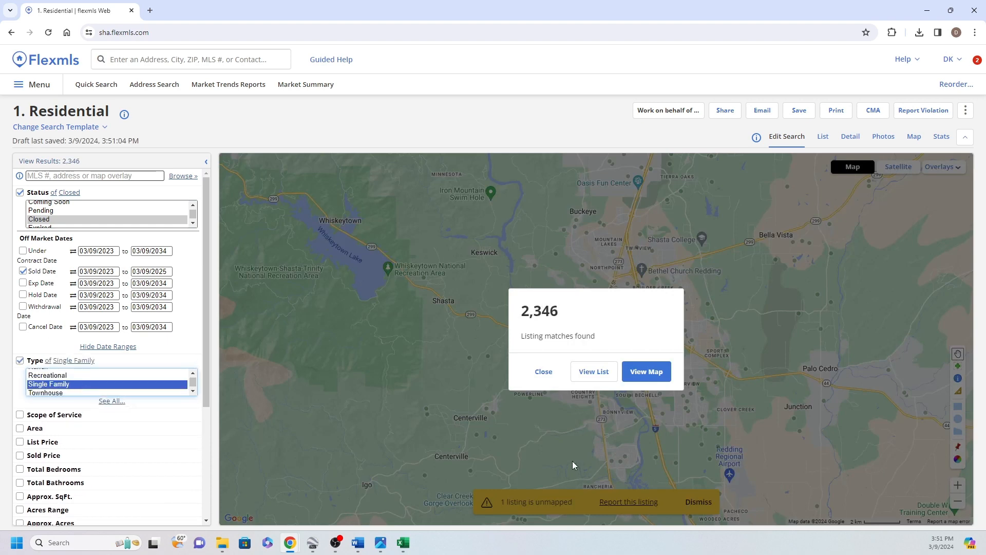
left_click(647, 374)
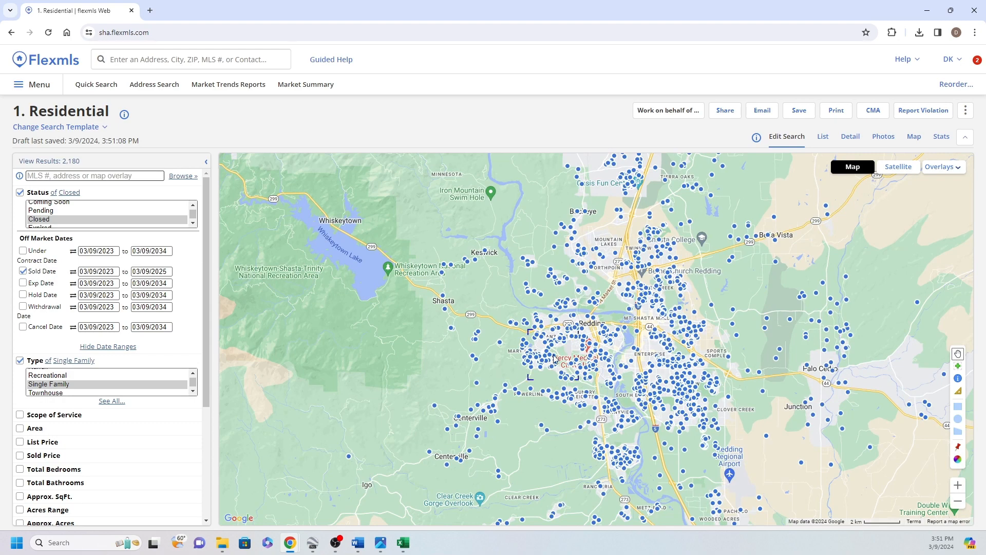
Restrict the search's approximate square footage to 1400 to 1800 and show the matches on the map around western Redding
scroll(498, 379, "up", 2)
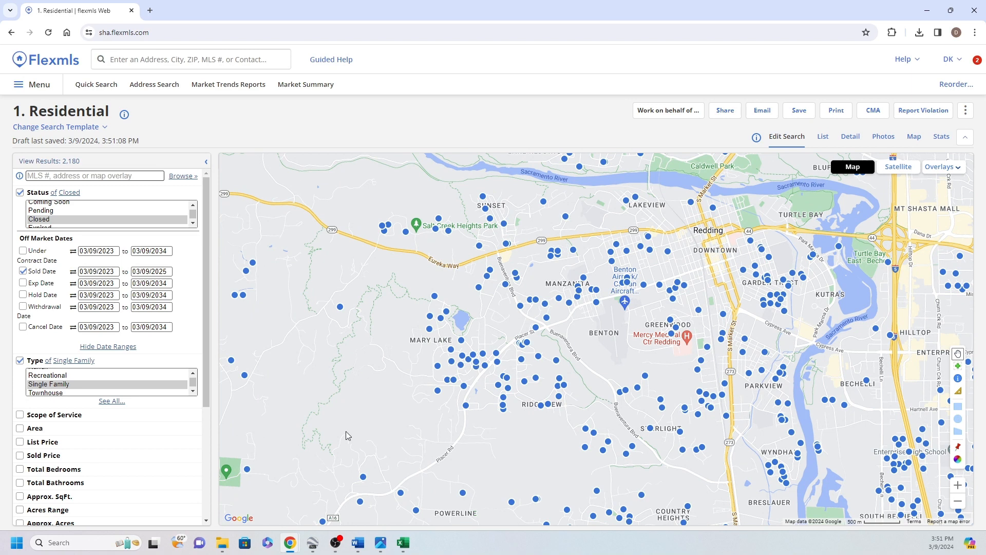
scroll(72, 429, "down", 2)
left_click(52, 395)
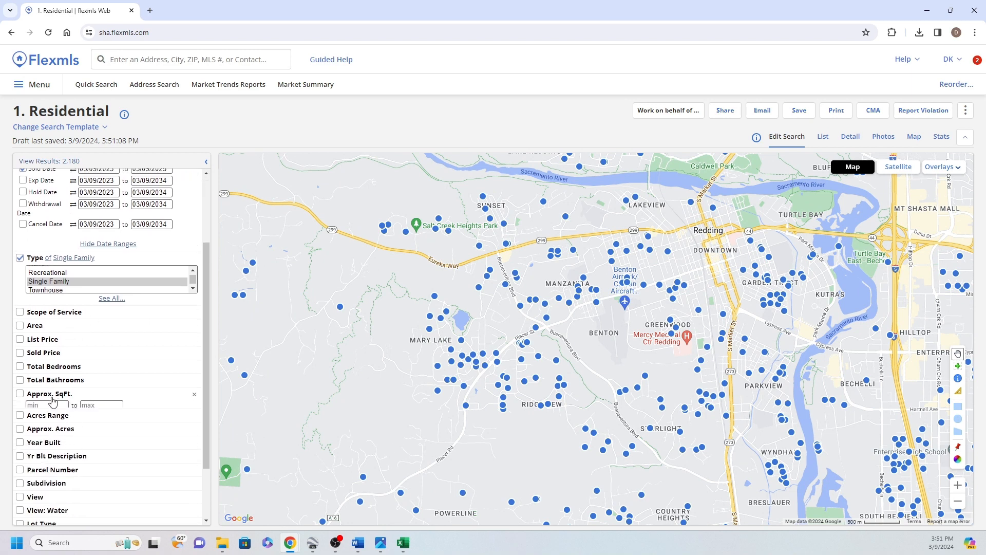
left_click(47, 402)
left_click(50, 463)
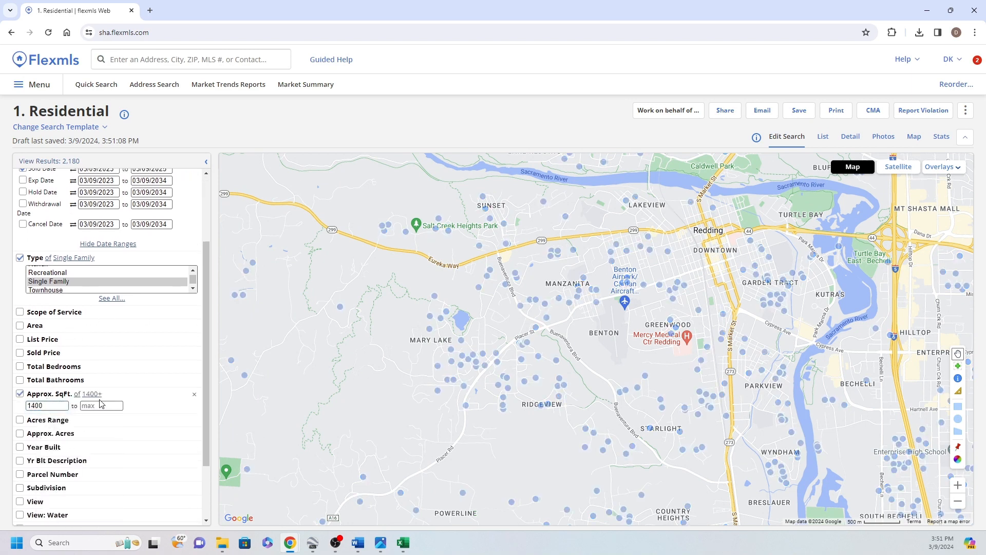
left_click(98, 406)
left_click(110, 444)
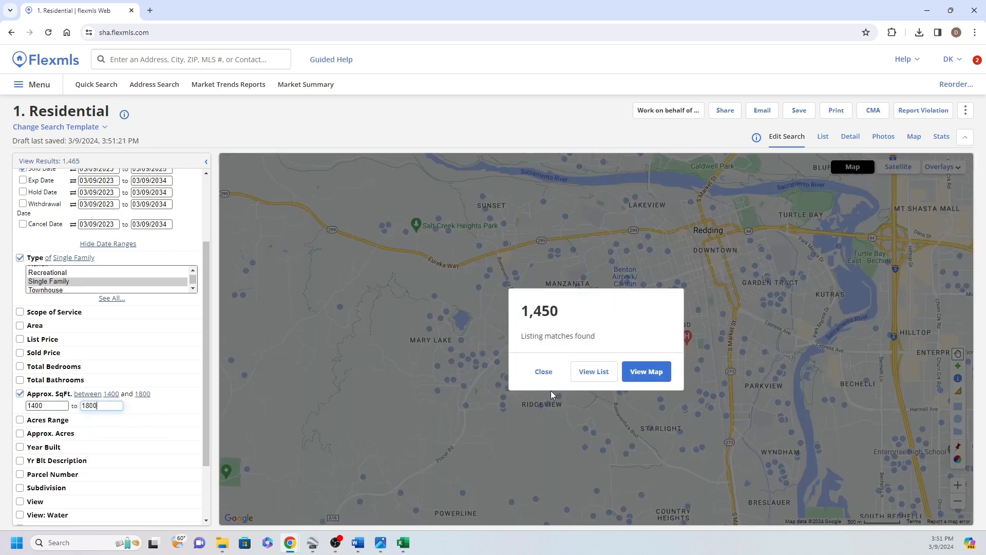
left_click(644, 376)
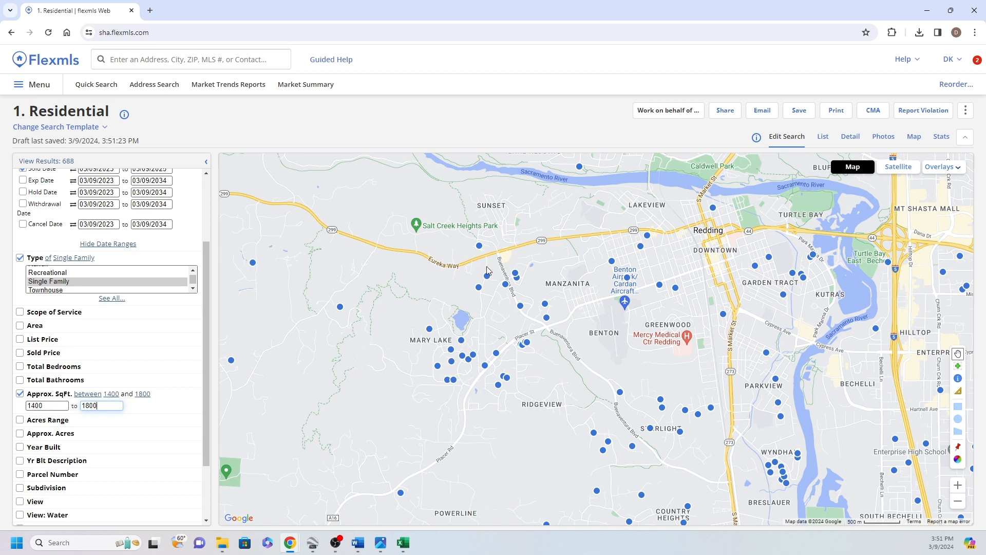
Draw a polygon search area on the map around Mary Lake, Ridgeview, Starlight and Country Heights, west of S Market St
left_click_drag(574, 405, 557, 332)
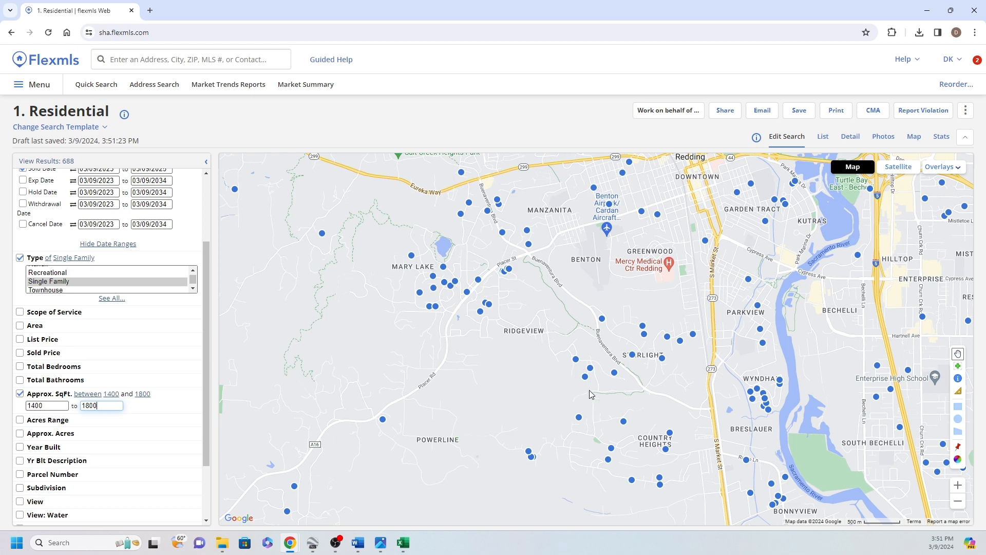
left_click(958, 432)
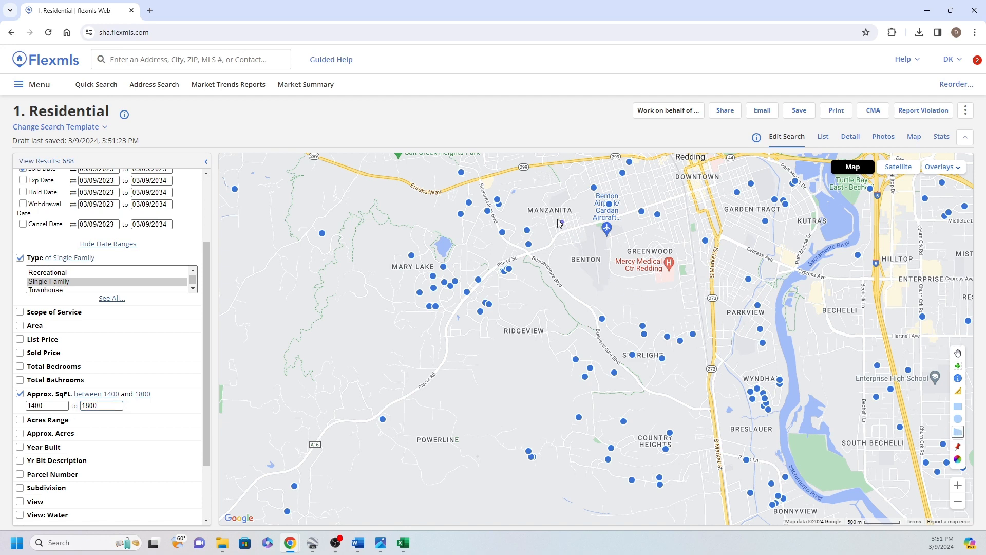
left_click(509, 180)
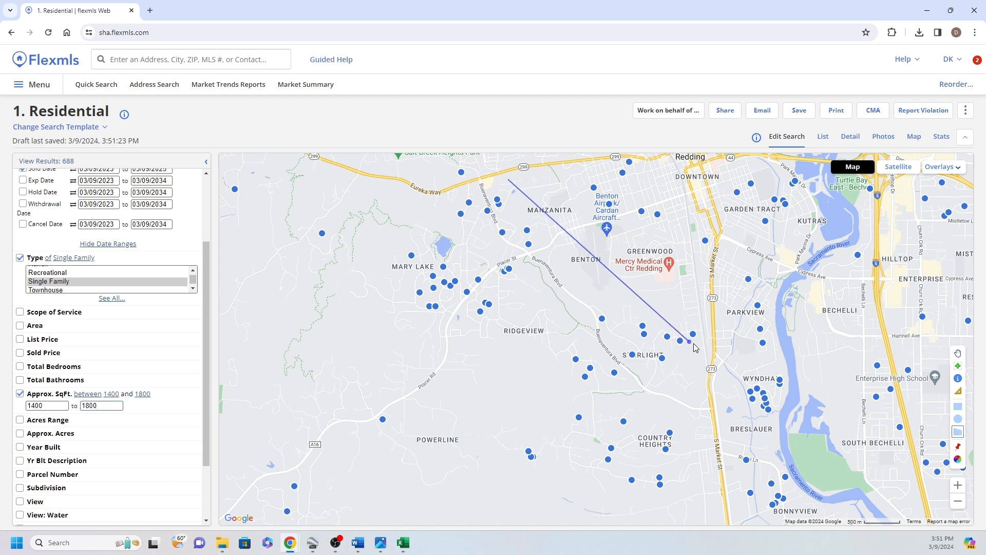
left_click(718, 328)
left_click(697, 476)
left_click(699, 501)
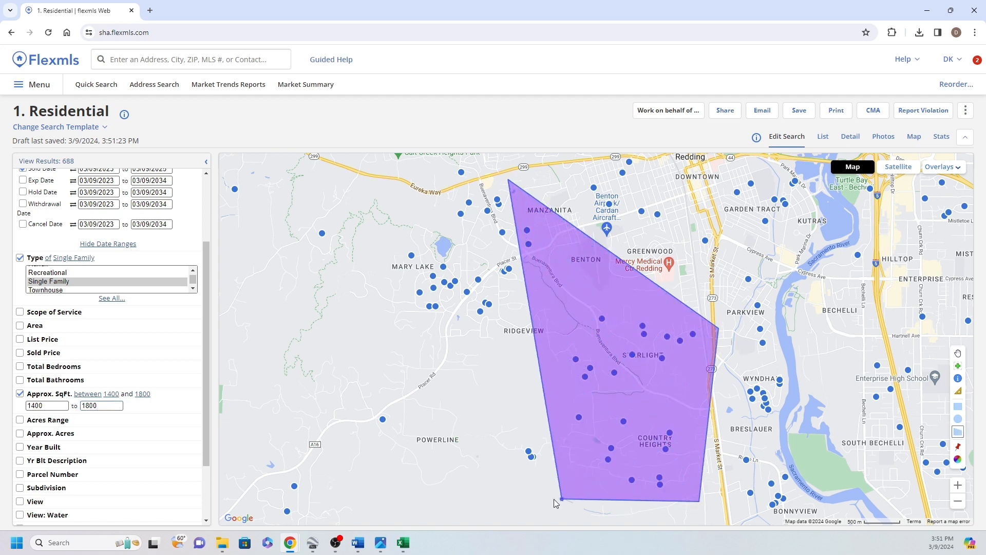
left_click(514, 498)
left_click(354, 297)
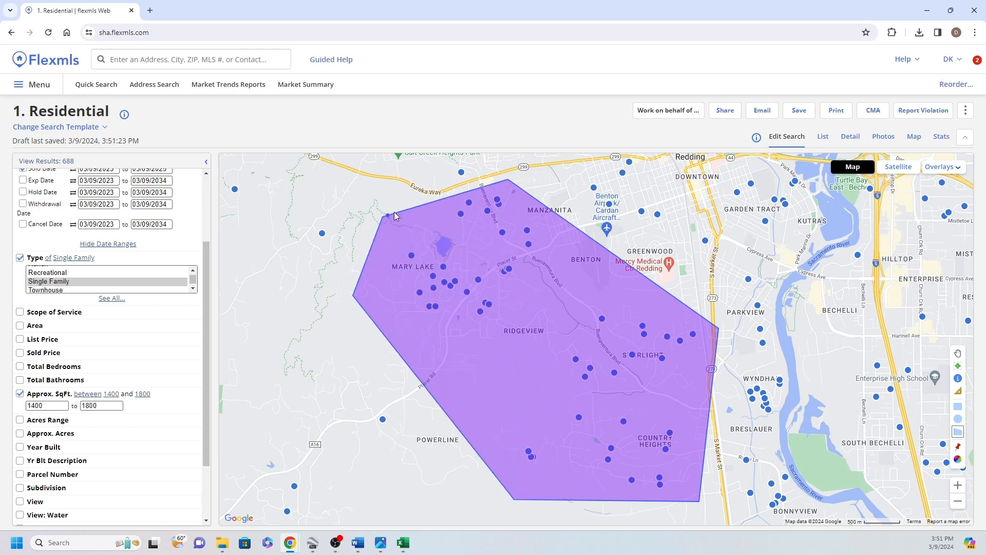
double_click(453, 191)
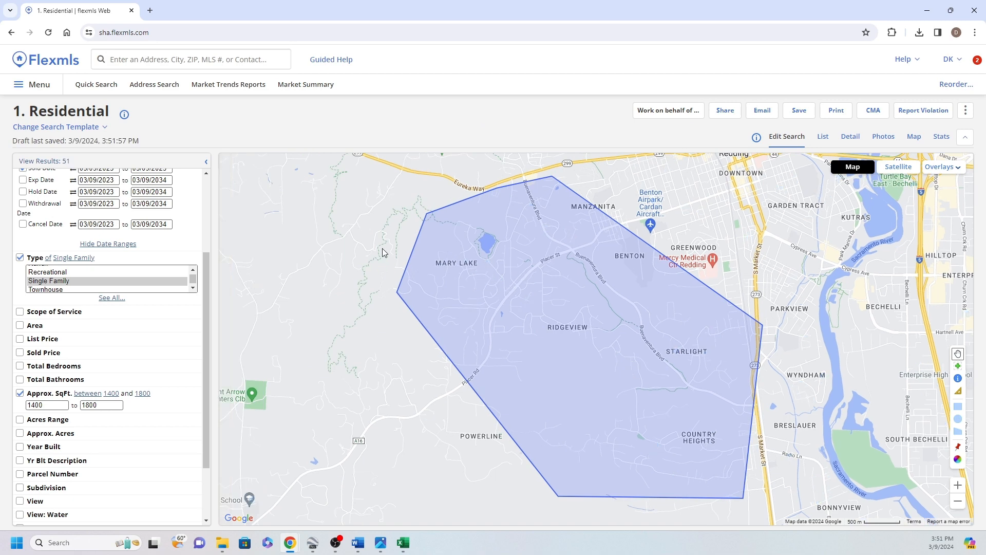
Show the matching listings as a list and sort them by price in ascending order
left_click(51, 161)
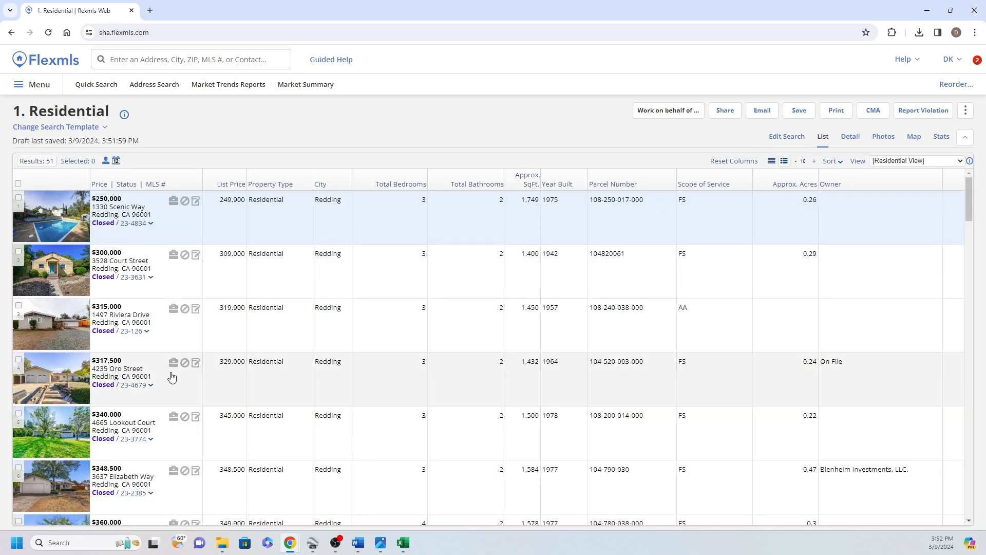
left_click(99, 184)
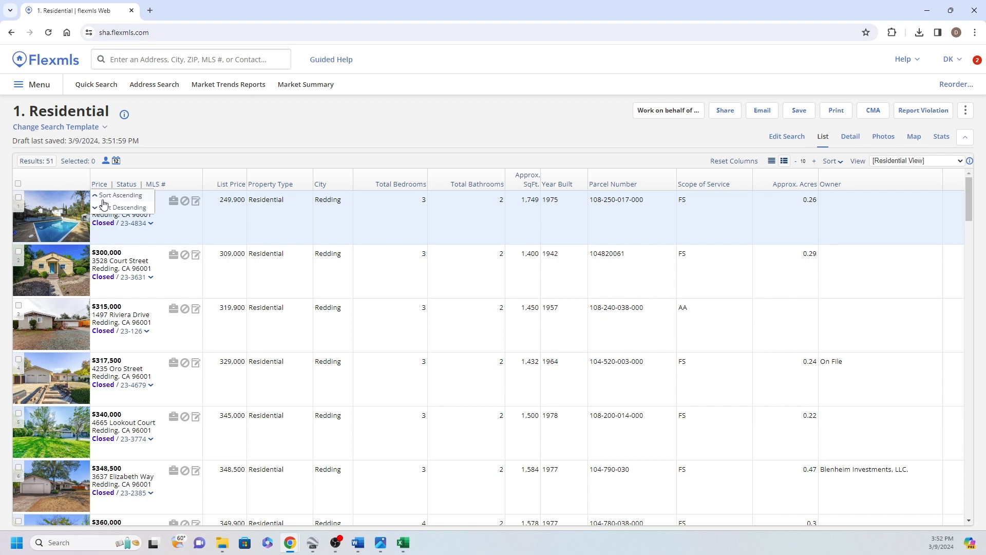
left_click(122, 207)
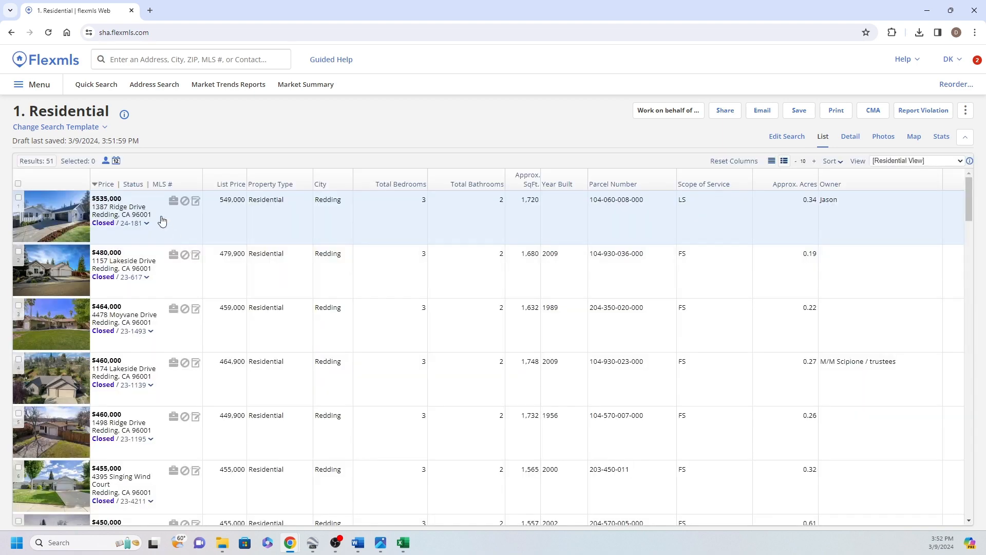
left_click(105, 185)
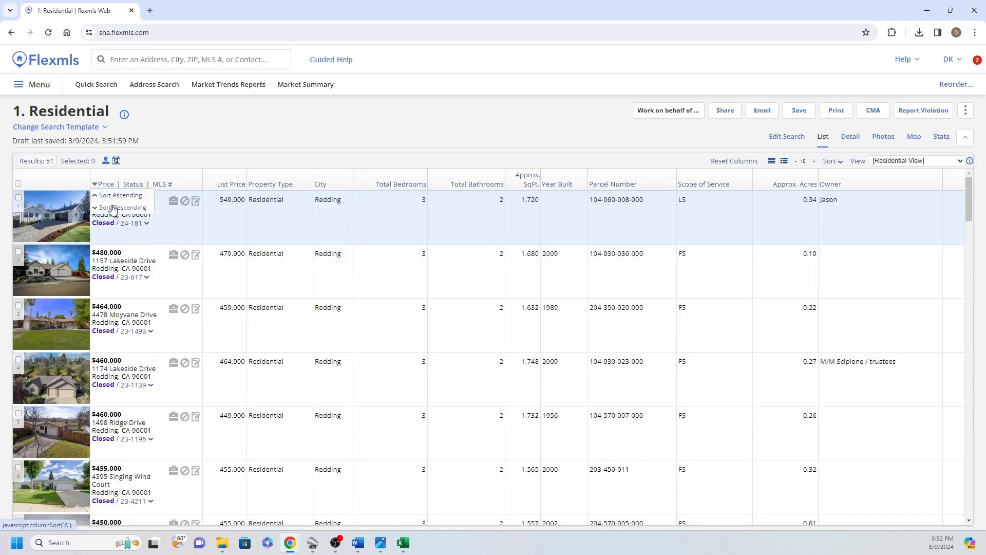
left_click(113, 196)
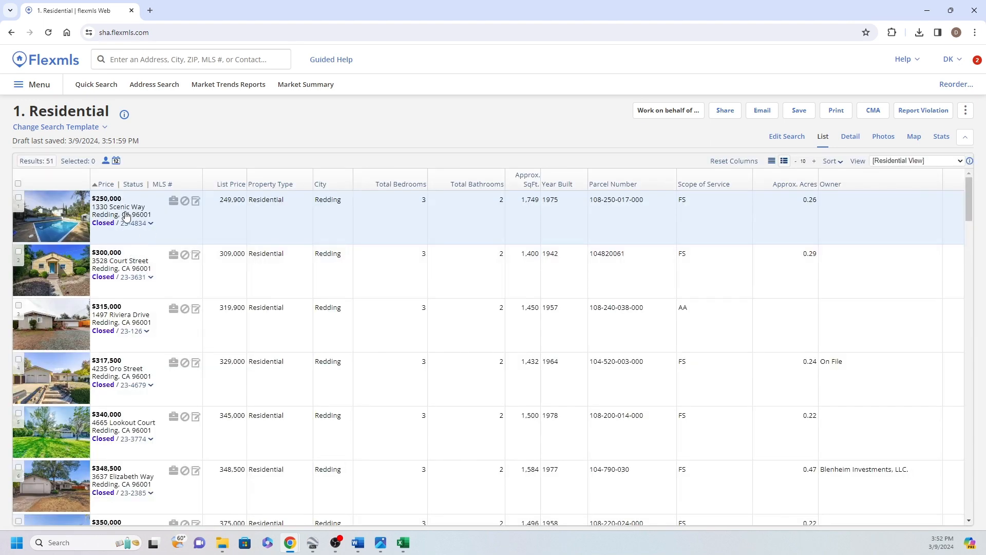
Select all listings except the lowest-priced and highest-priced ones, and show only the selected listings
left_click(18, 184)
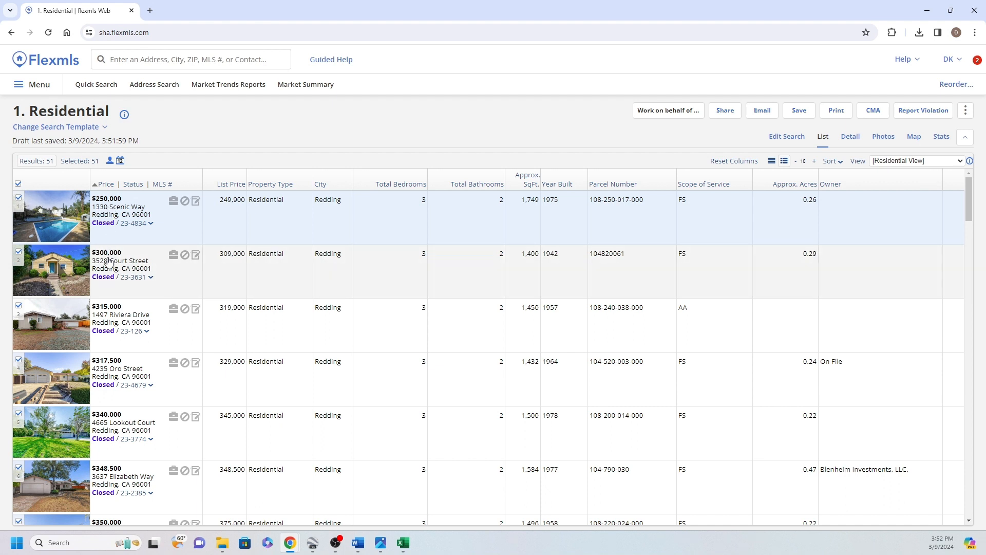
left_click(18, 198)
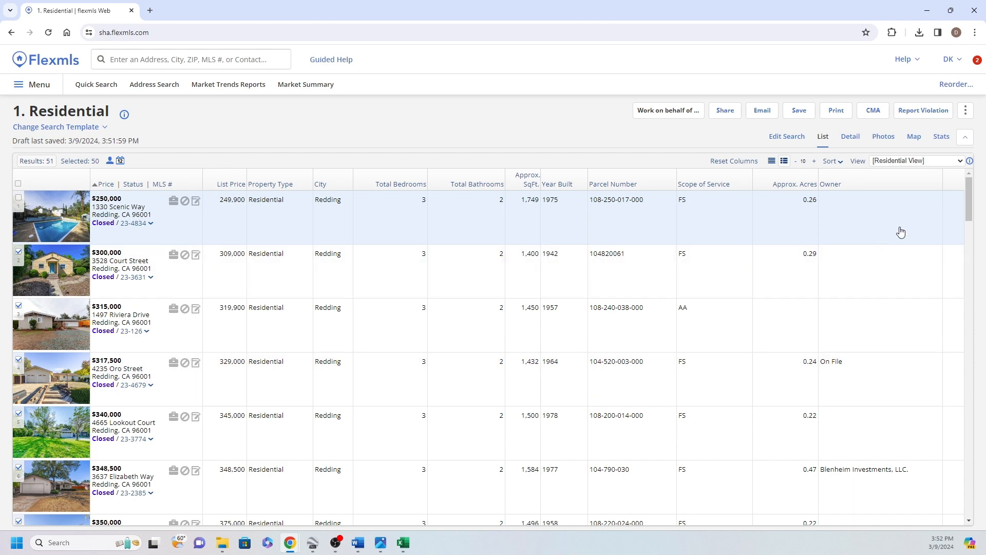
left_click_drag(968, 208, 968, 547)
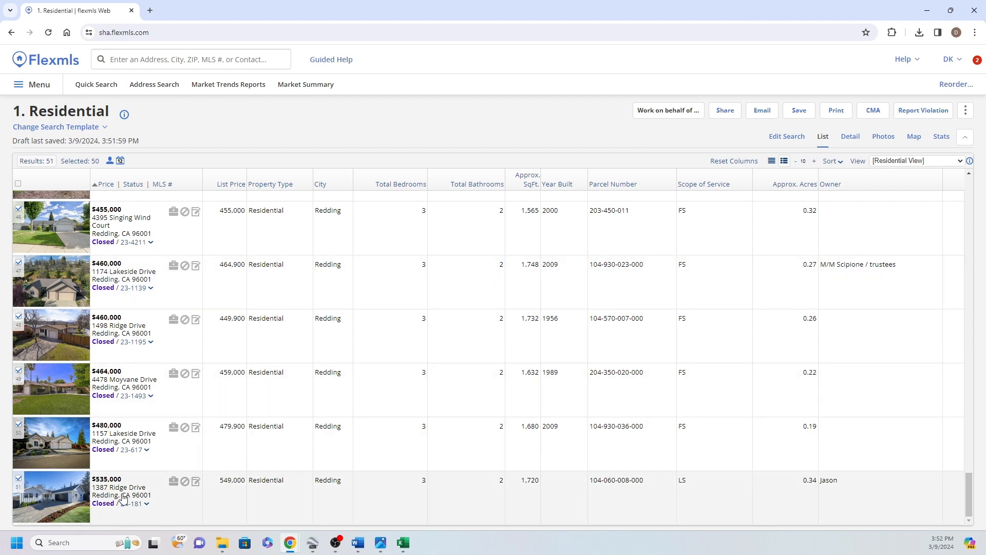
left_click(18, 478)
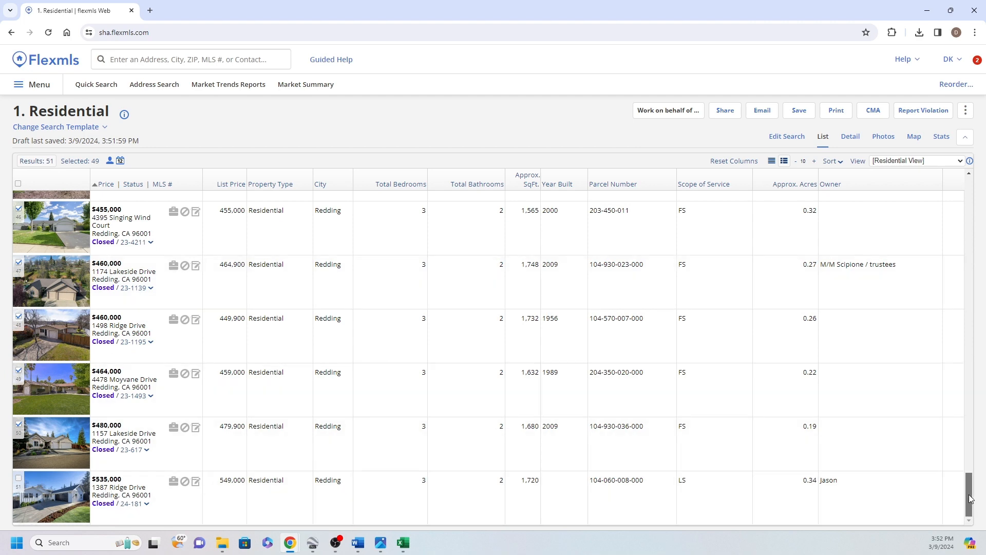
left_click_drag(969, 493, 969, 199)
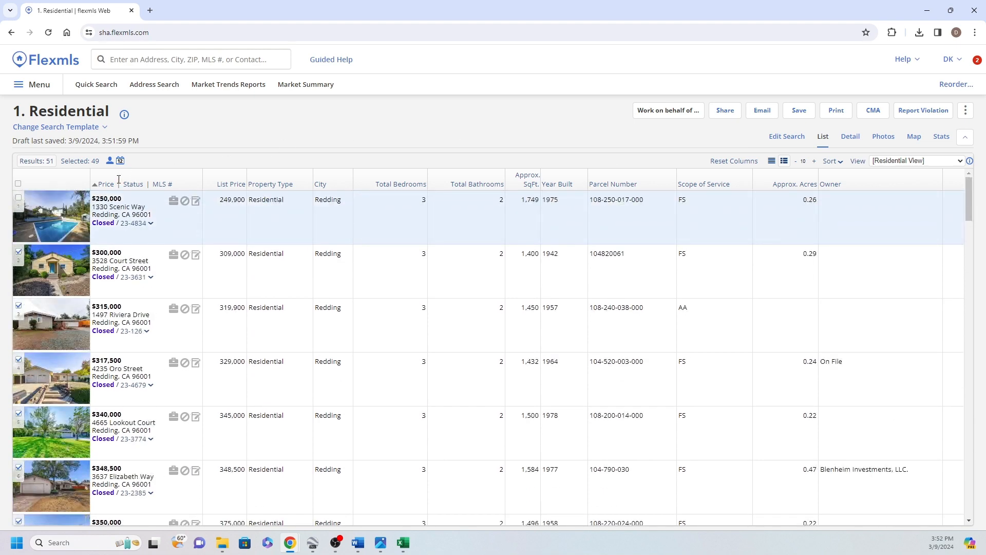
left_click(79, 161)
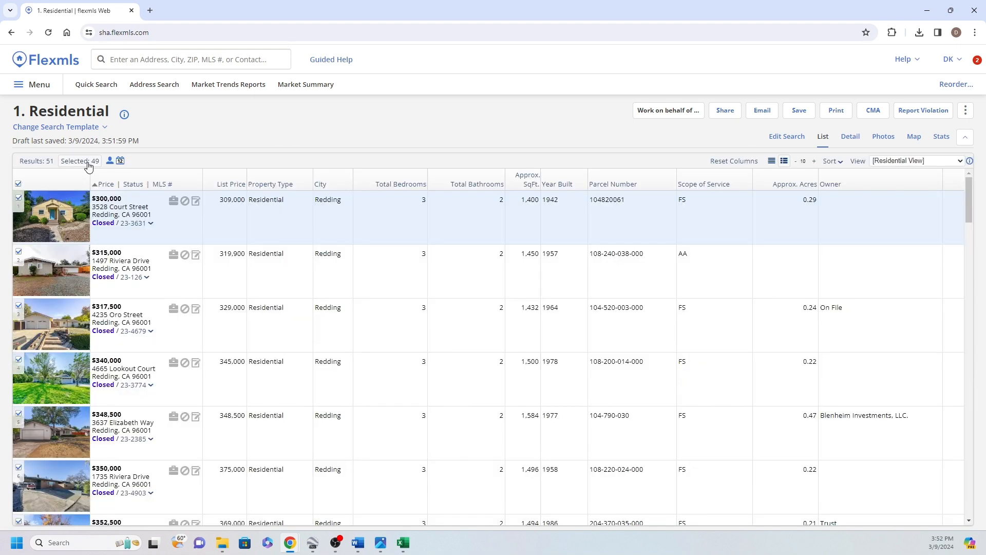
Export only the selected matches as a Custom Text Export using the ValuPro360 Template
left_click(966, 110)
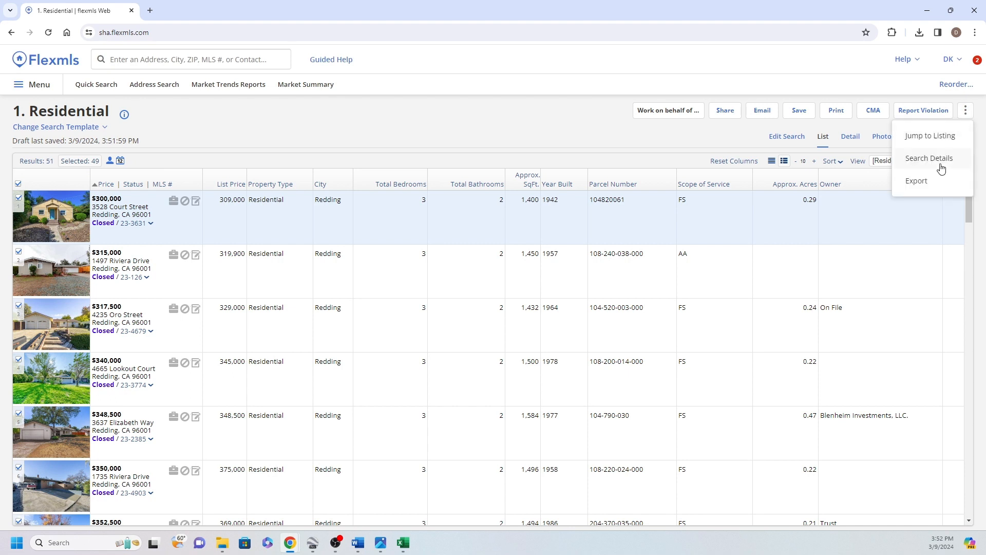
left_click(917, 182)
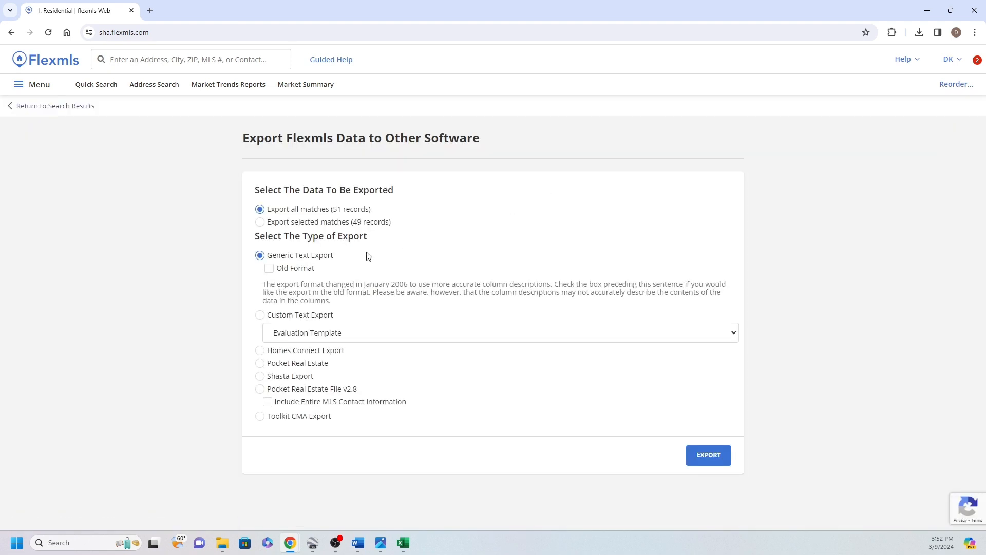
left_click(344, 226)
left_click(295, 317)
left_click(293, 333)
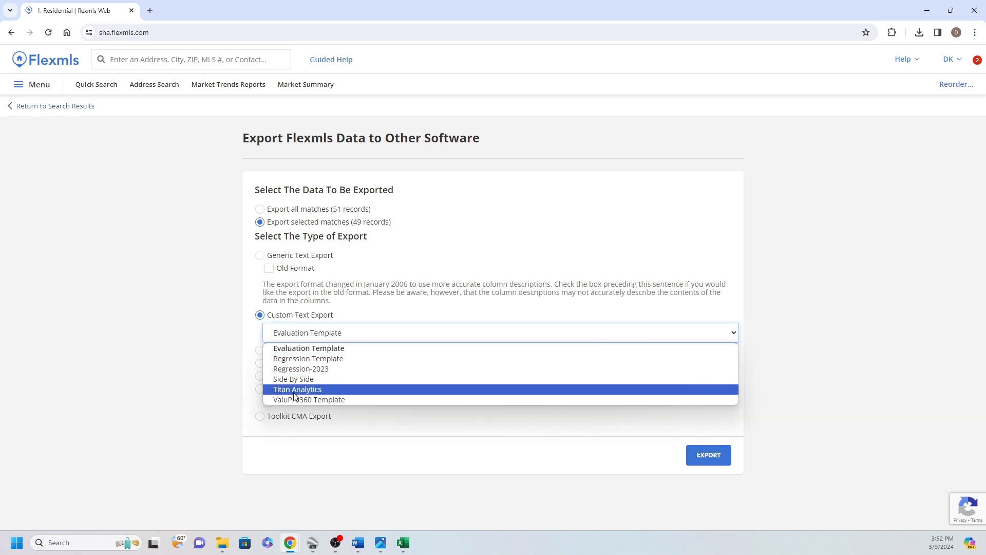
left_click(294, 400)
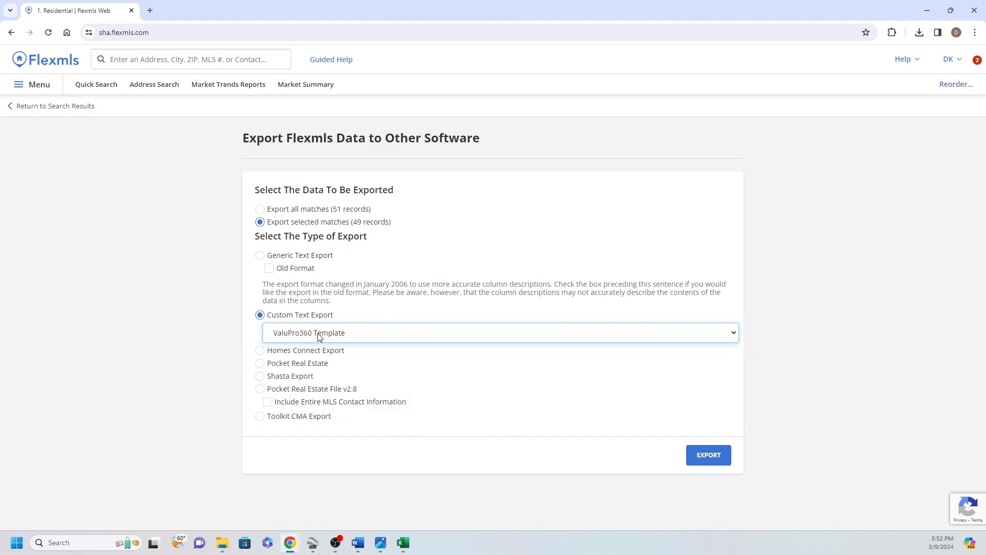
left_click(699, 462)
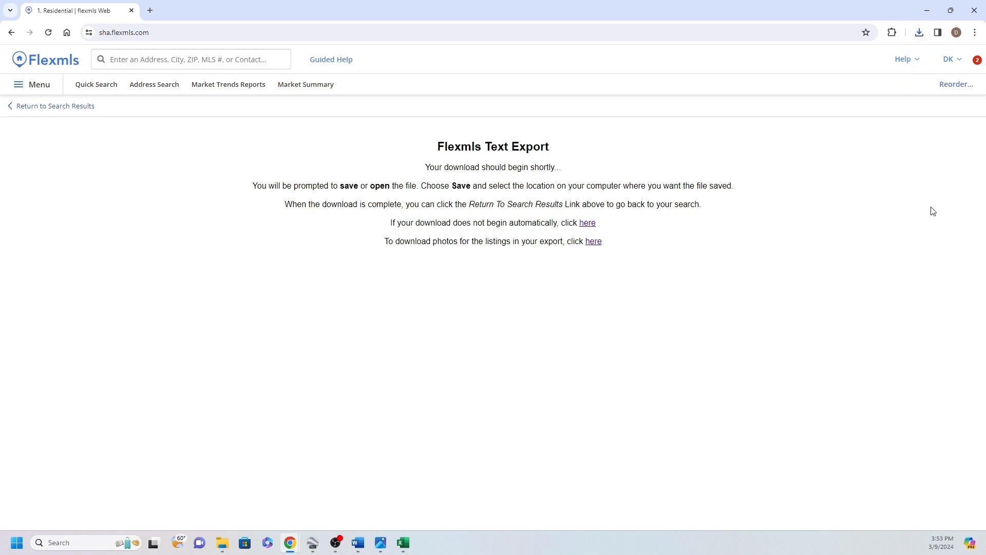
Open the newly downloaded customexport CSV in Excel and sort its rows by Sold Price from lowest to highest
left_click(920, 33)
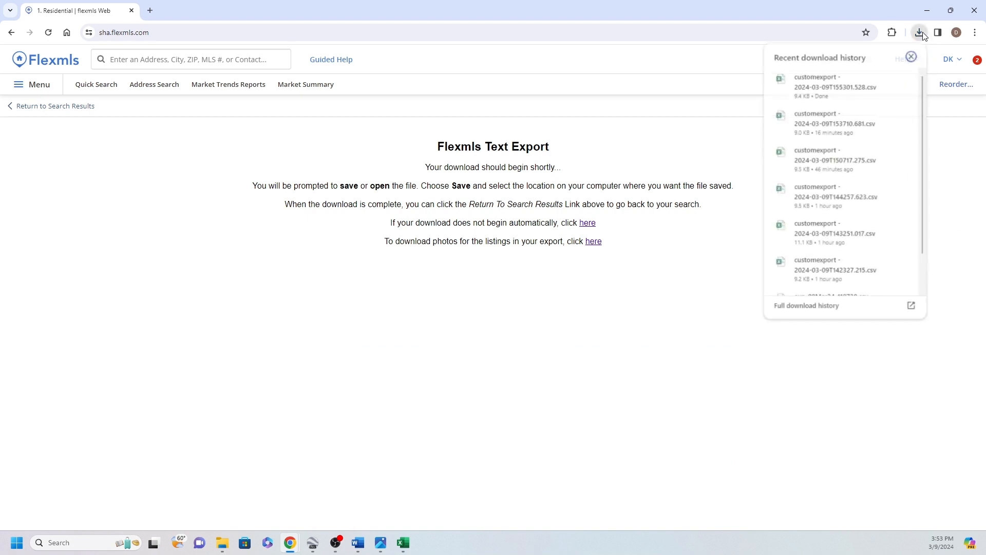
left_click(837, 85)
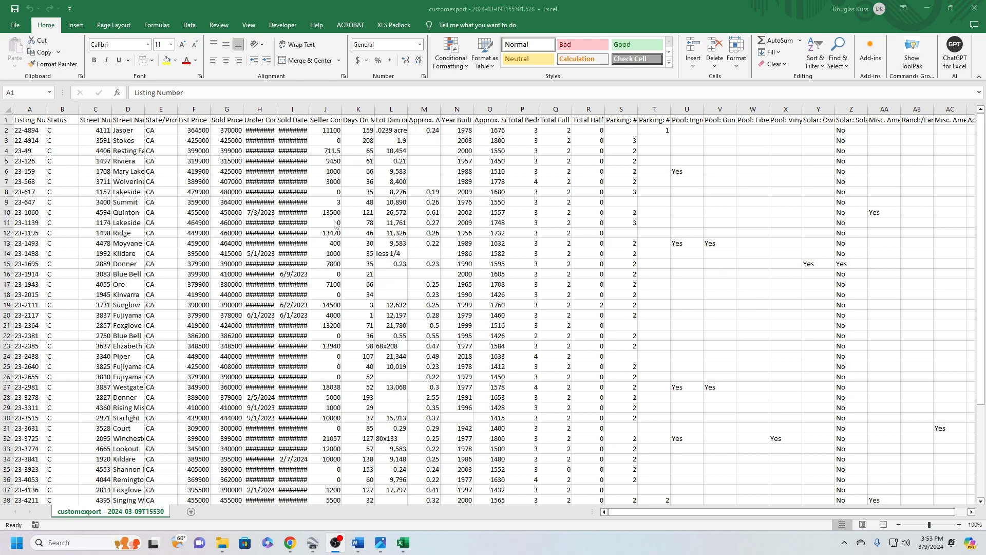
left_click(235, 133)
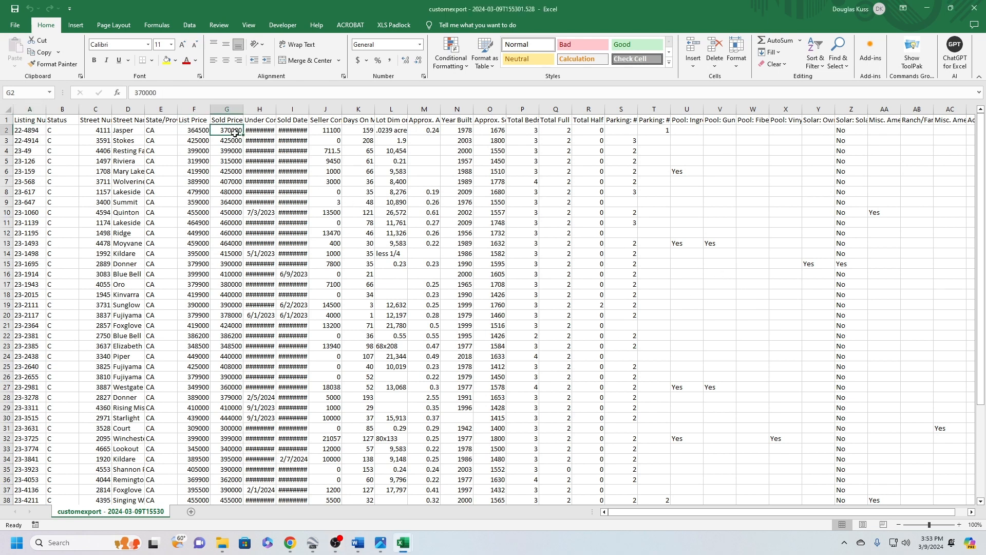
left_click(188, 27)
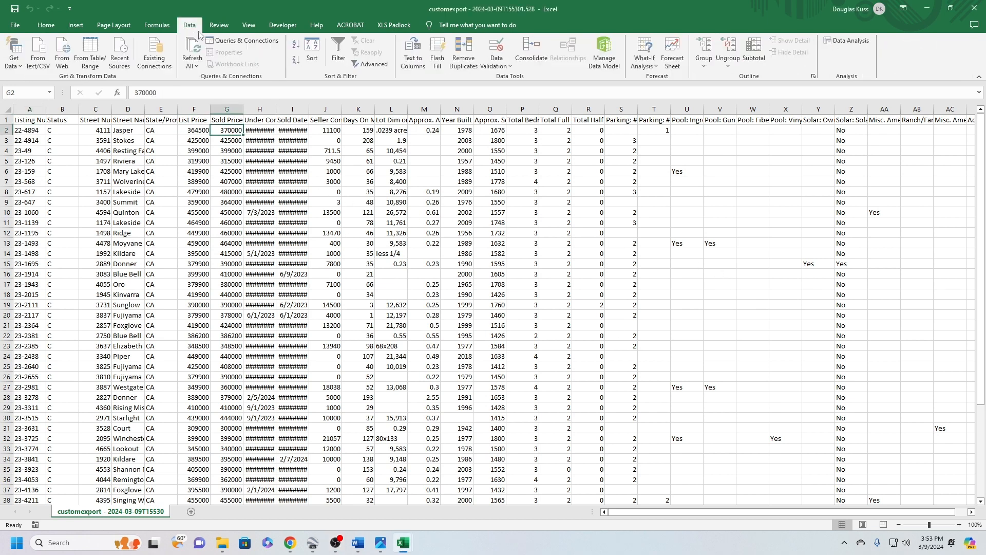
left_click(297, 44)
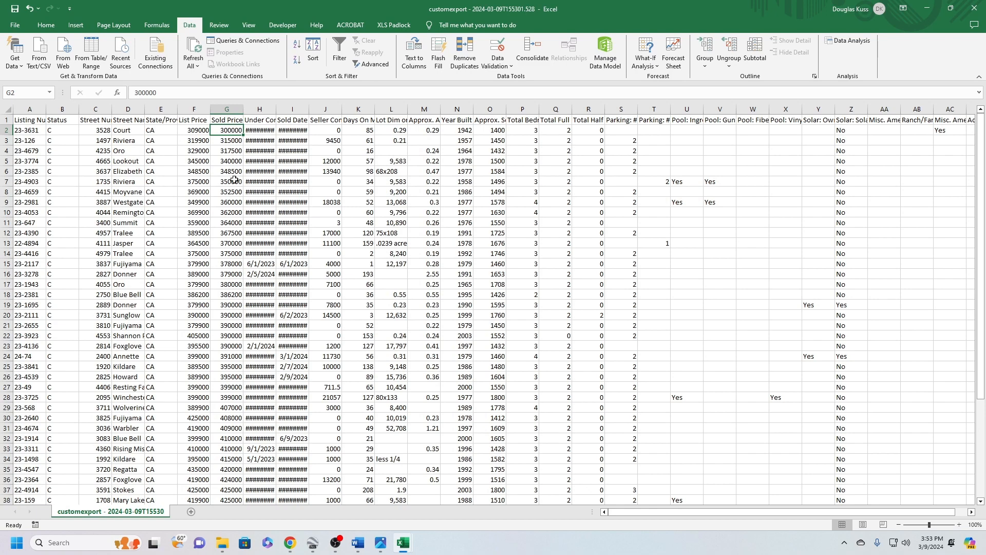
scroll(233, 290, "down", 6)
scroll(237, 418, "up", 5)
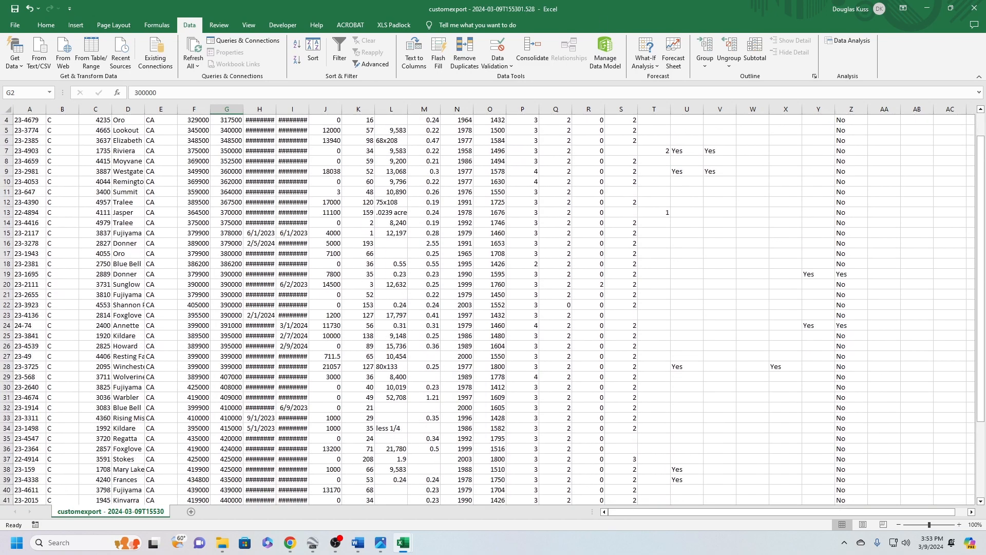
left_click(56, 105)
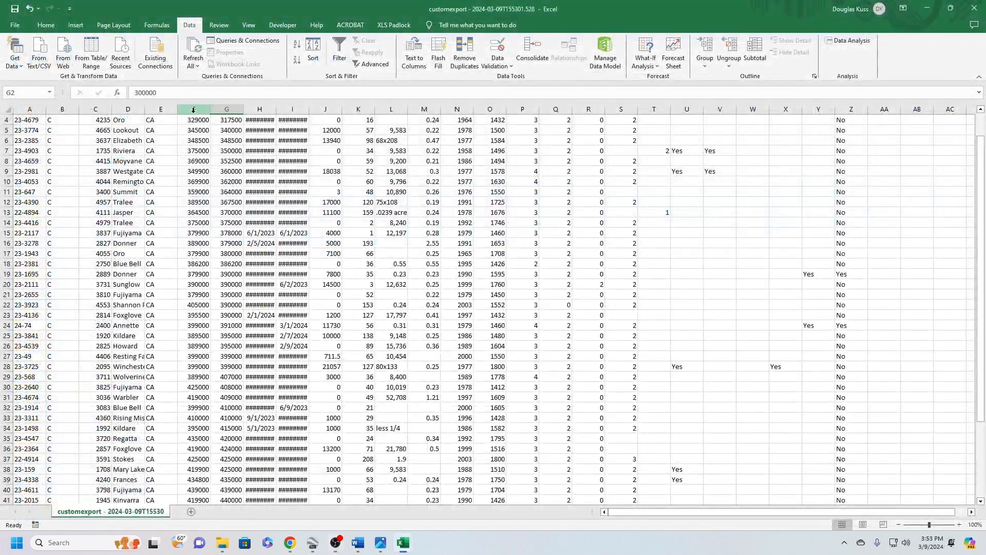
Format the List Price column as Currency with no decimal places
left_click(194, 110)
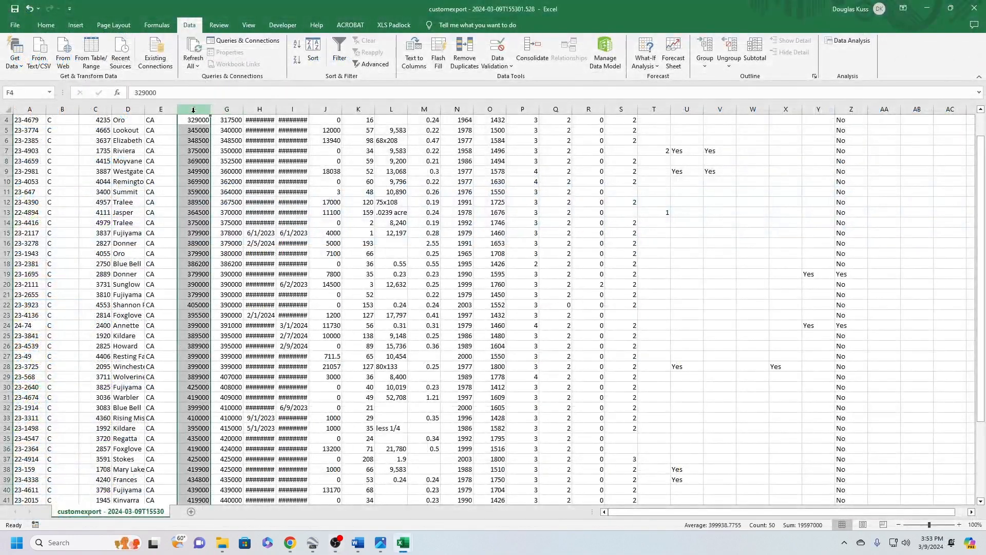
left_click(54, 32)
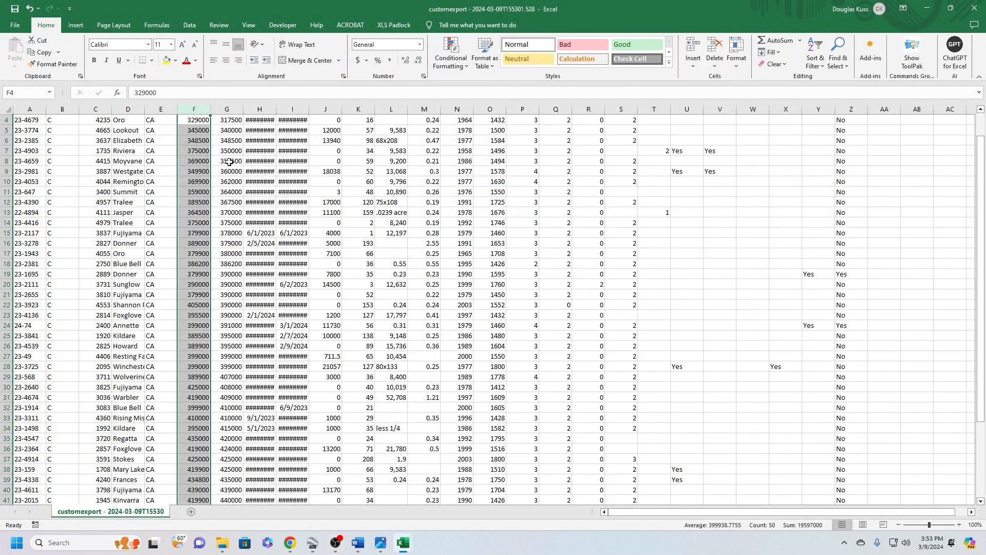
scroll(216, 159, "up", 1)
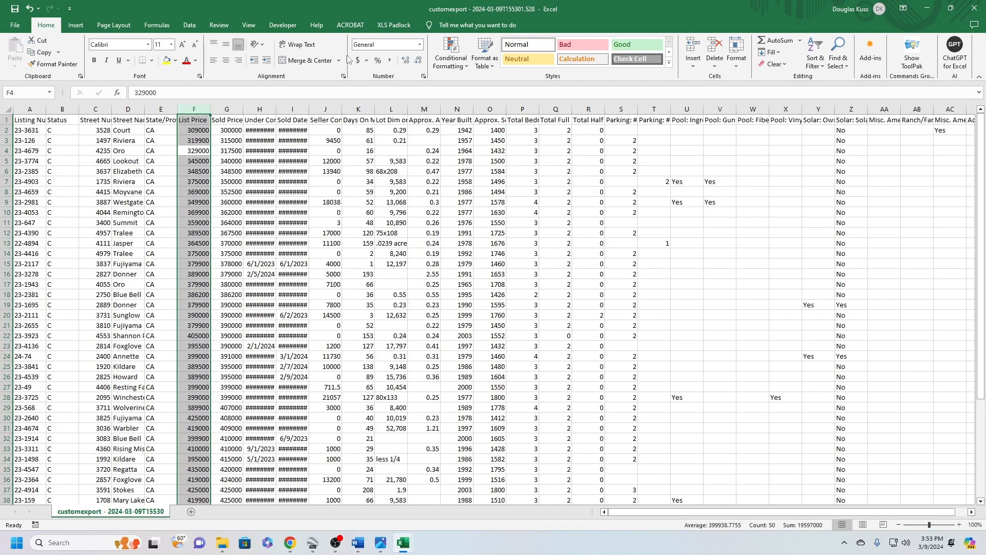
left_click(420, 44)
left_click(374, 102)
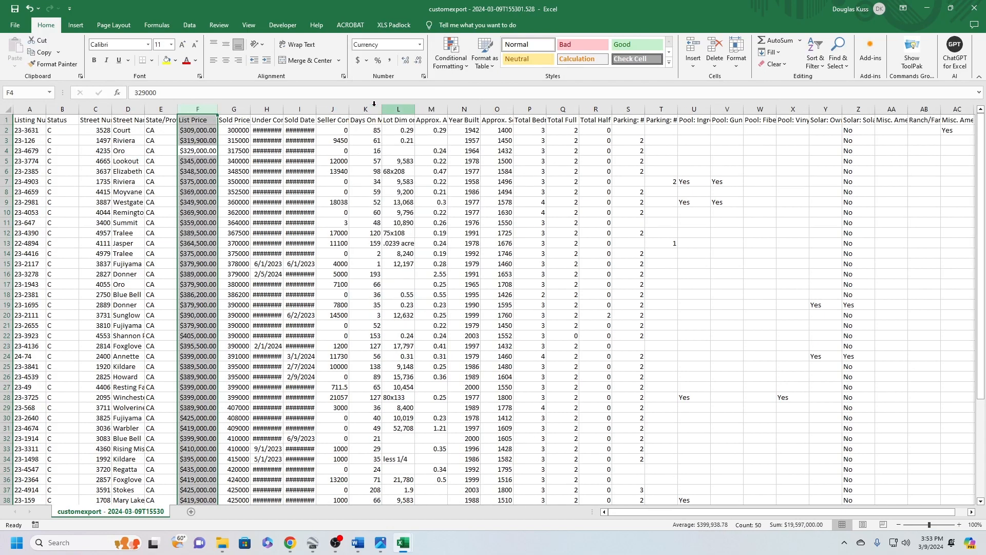
left_click(418, 60)
left_click(417, 60)
Apply the Currency number format to the Sold Price column
left_click(249, 109)
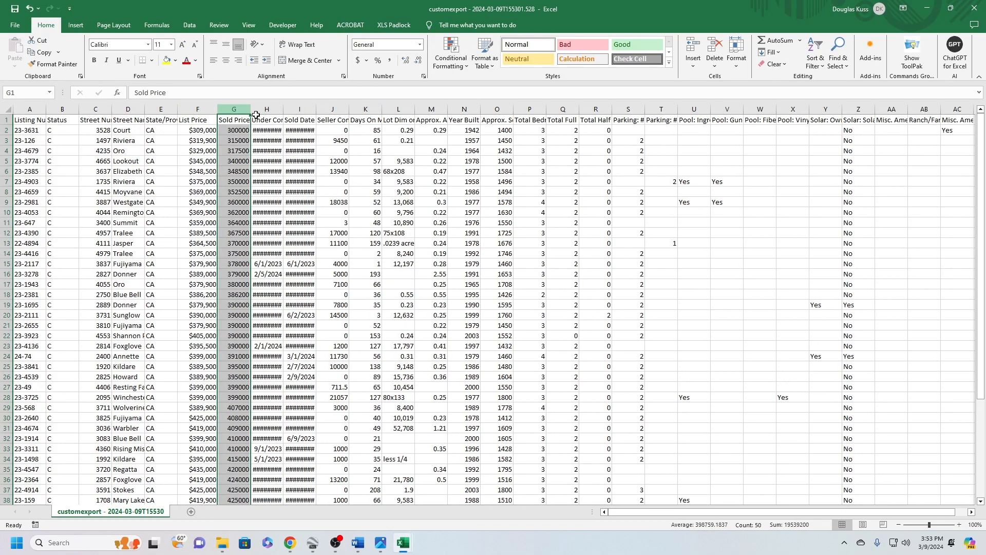
left_click(420, 45)
left_click(377, 102)
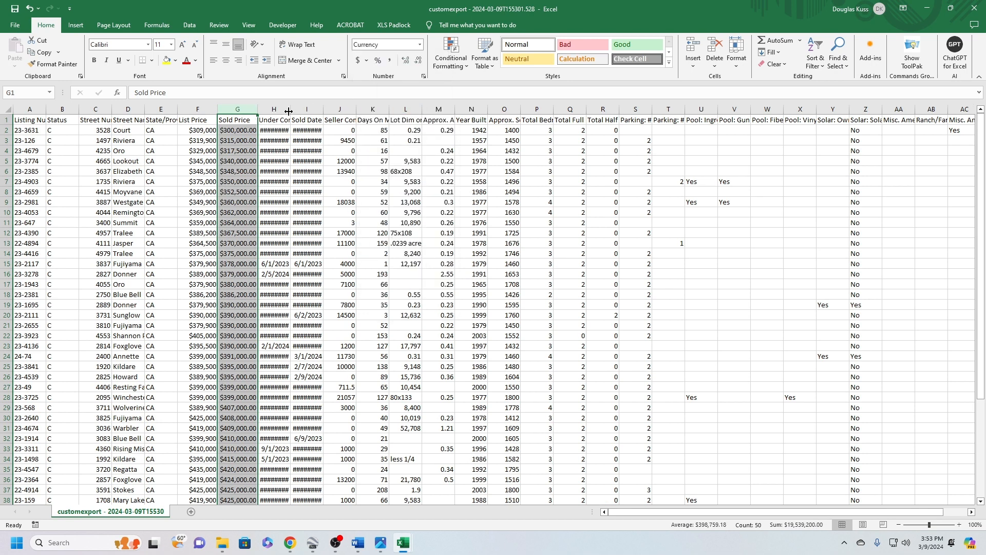
Widen the Under Contract and Sold Date columns to fit their dates, and format the Seller Concession column as Currency with no decimal places
left_click_drag(291, 108, 295, 108)
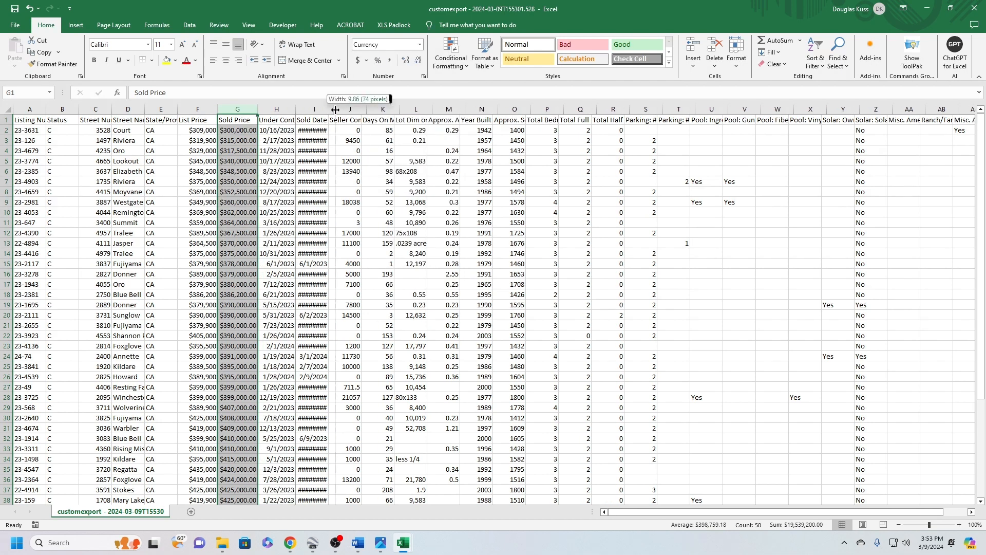
double_click(327, 110)
left_click(363, 110)
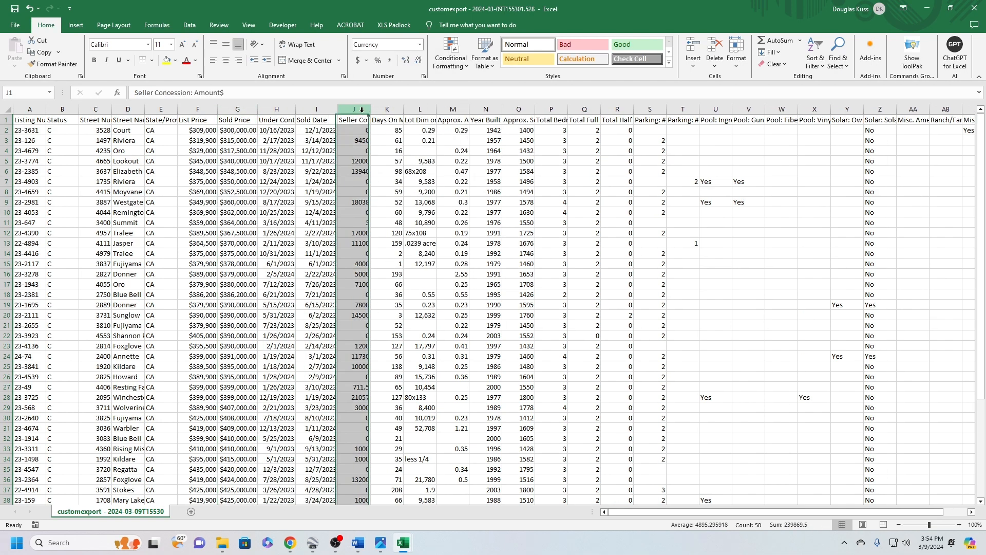
left_click(420, 45)
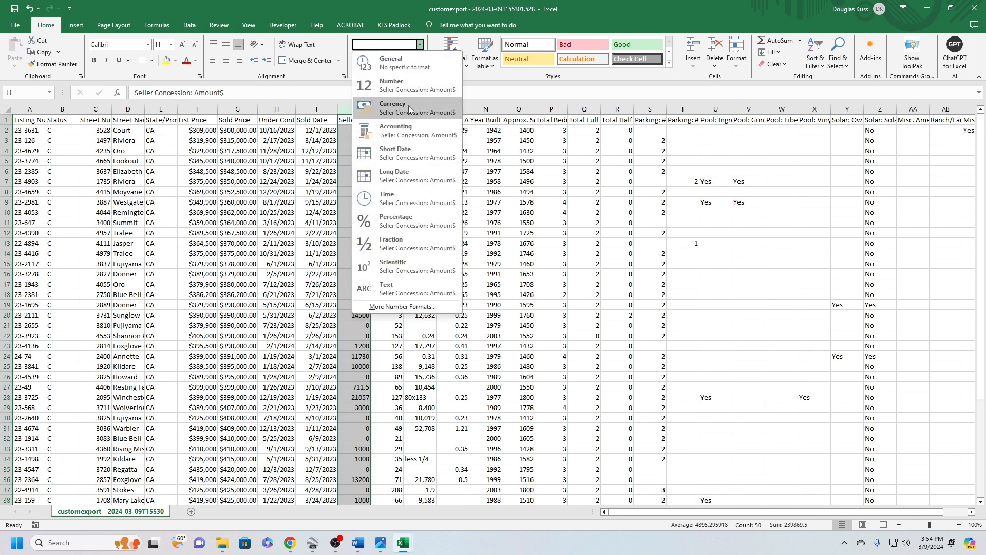
left_click(408, 106)
left_click(418, 61)
left_click(418, 60)
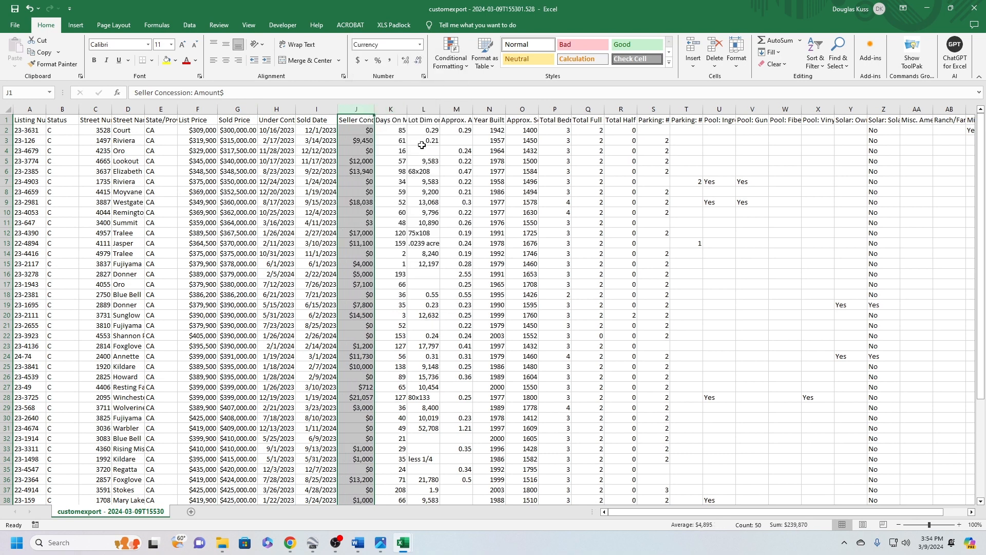
Format the Sold Price column as Currency with no decimal places
left_click(237, 110)
left_click(420, 44)
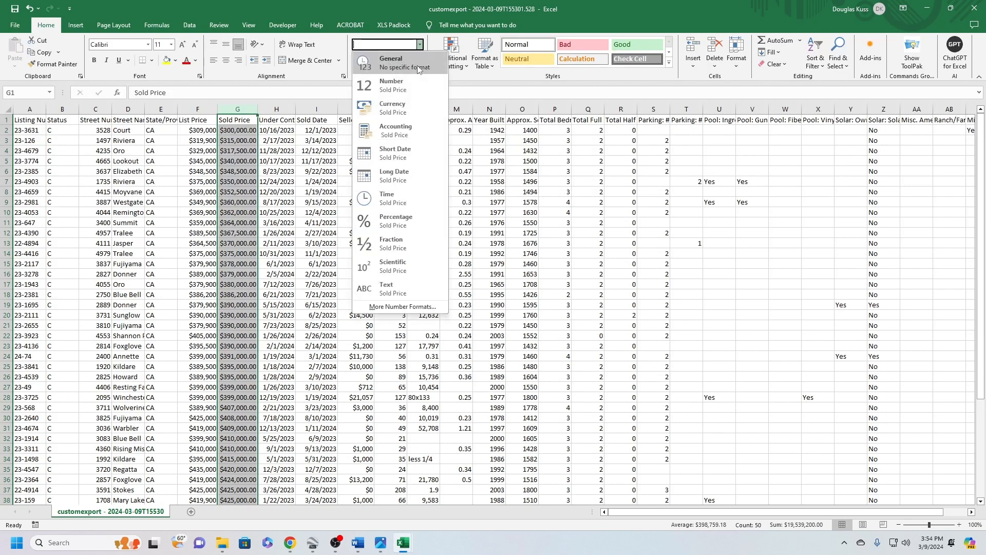
left_click(392, 106)
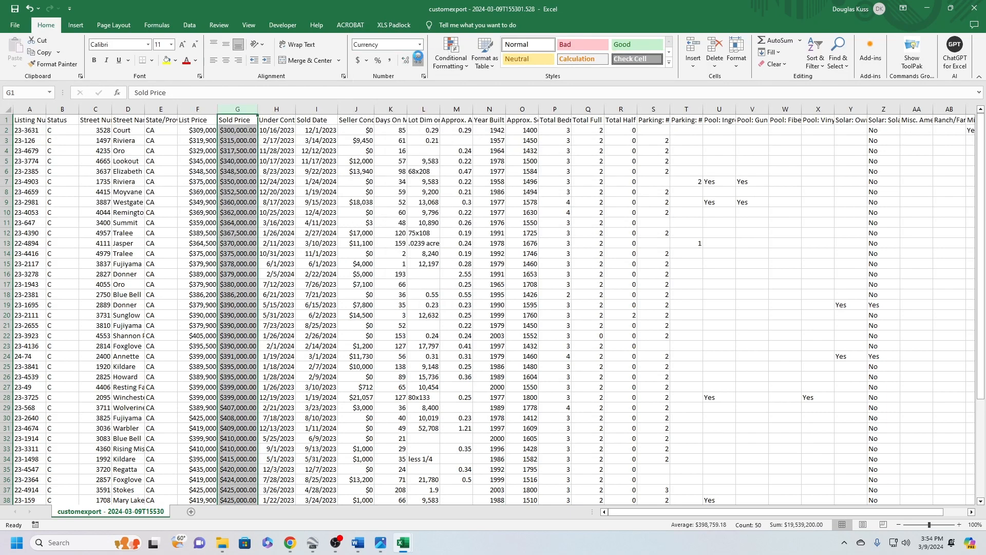
left_click(418, 60)
left_click(417, 60)
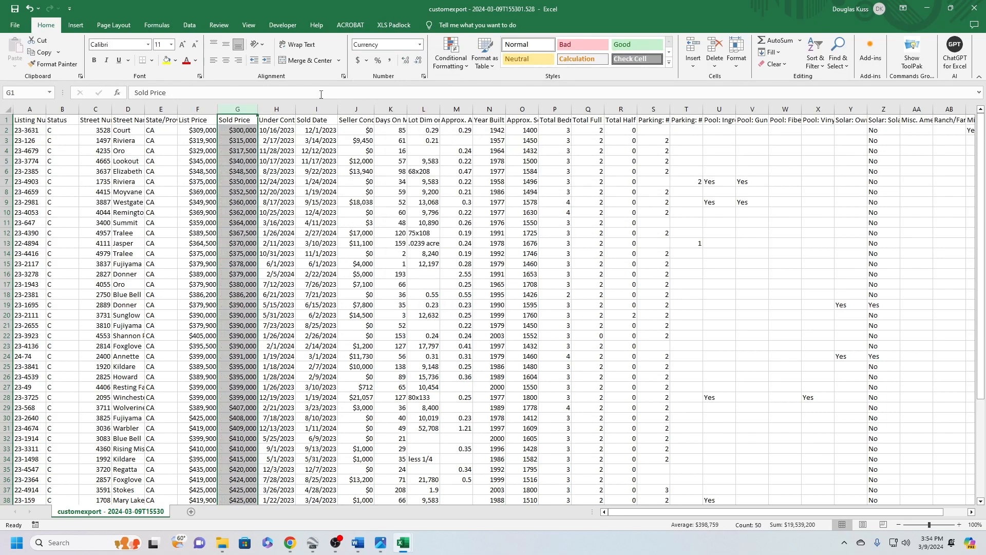
Review the Days On Market values, examining the entries in rows 14 and 15
left_click(396, 109)
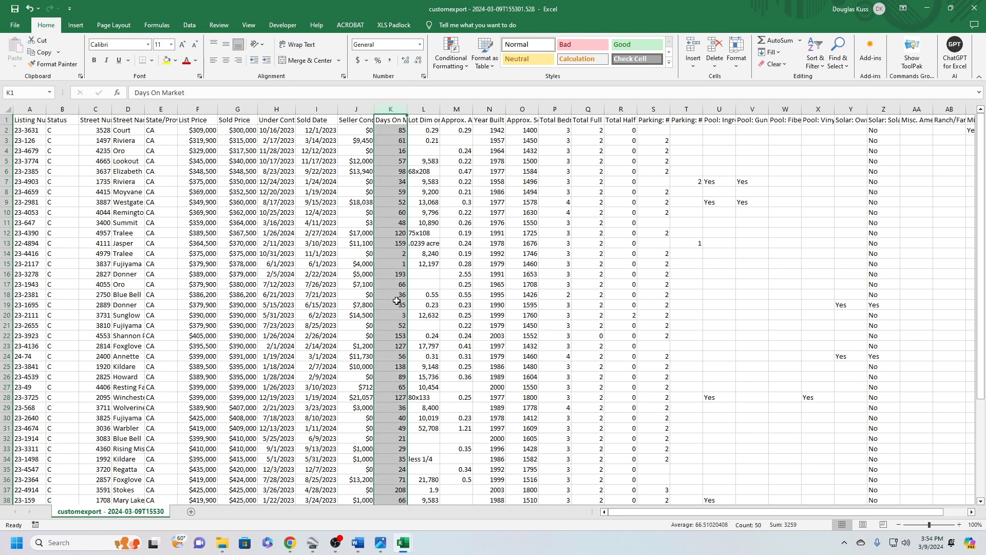
scroll(395, 298, "down", 1)
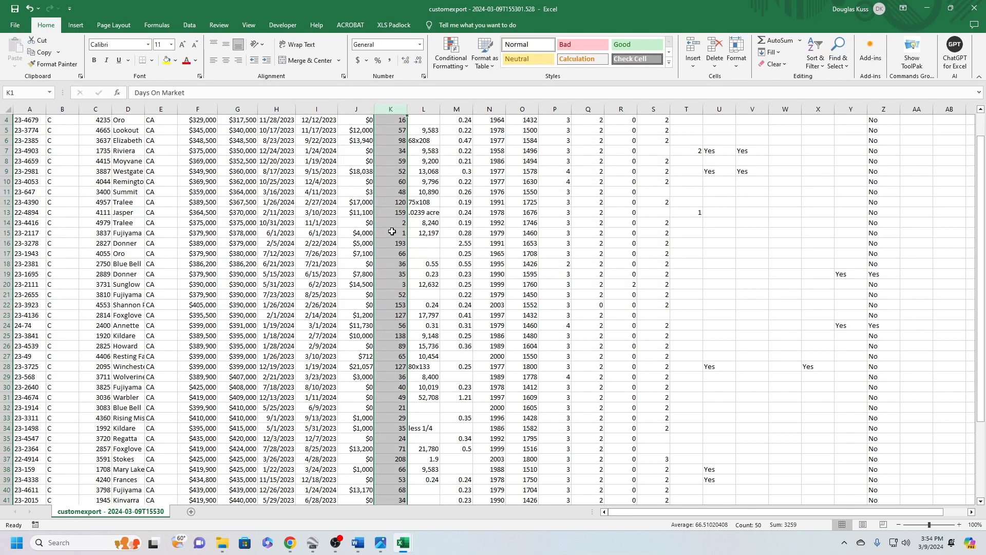
left_click(391, 232)
left_click(397, 223)
left_click(399, 232)
left_click(398, 224)
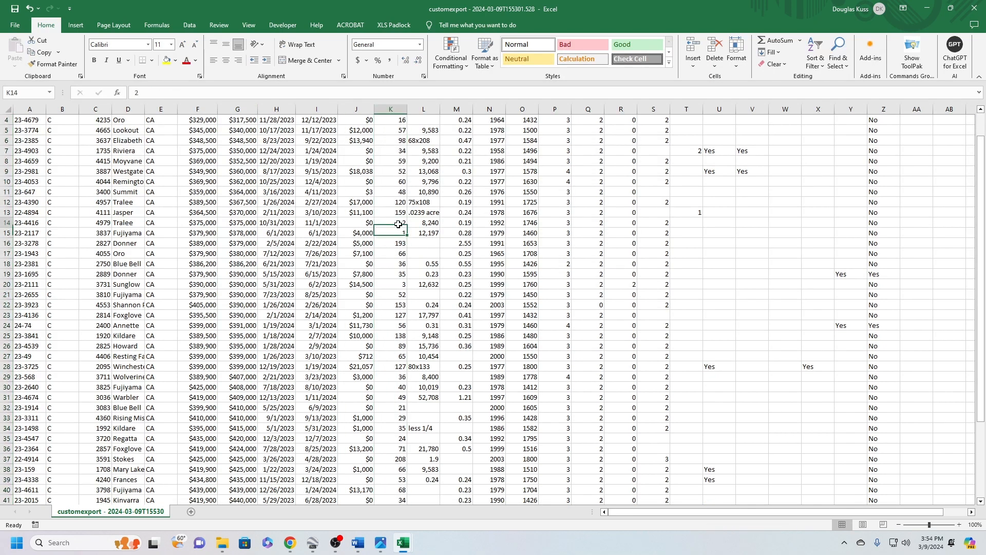
left_click(398, 233)
scroll(390, 251, "up", 1)
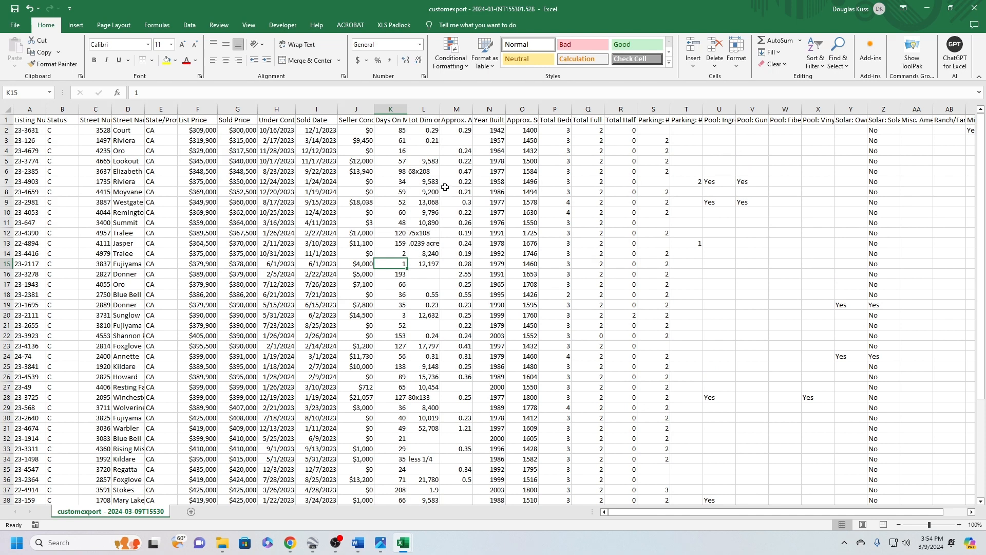
Compare the Lot Dim or Acres column with the Approx. Acres column
left_click(432, 109)
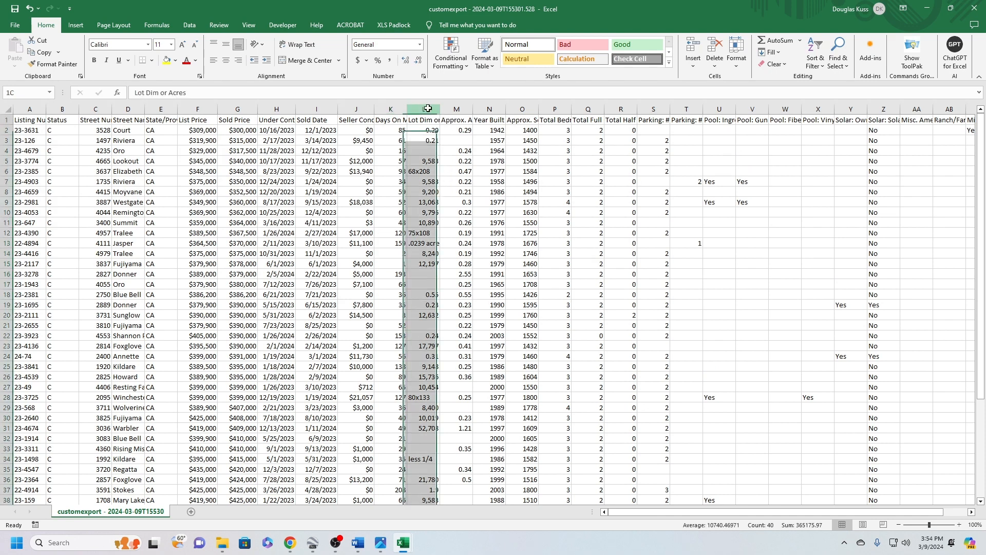
left_click(455, 105)
left_click(423, 106)
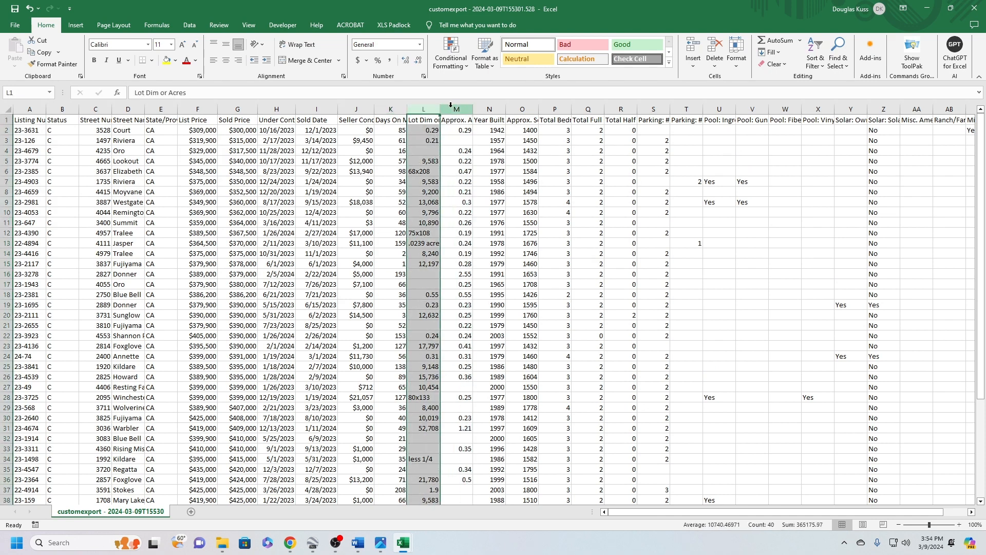
left_click(452, 105)
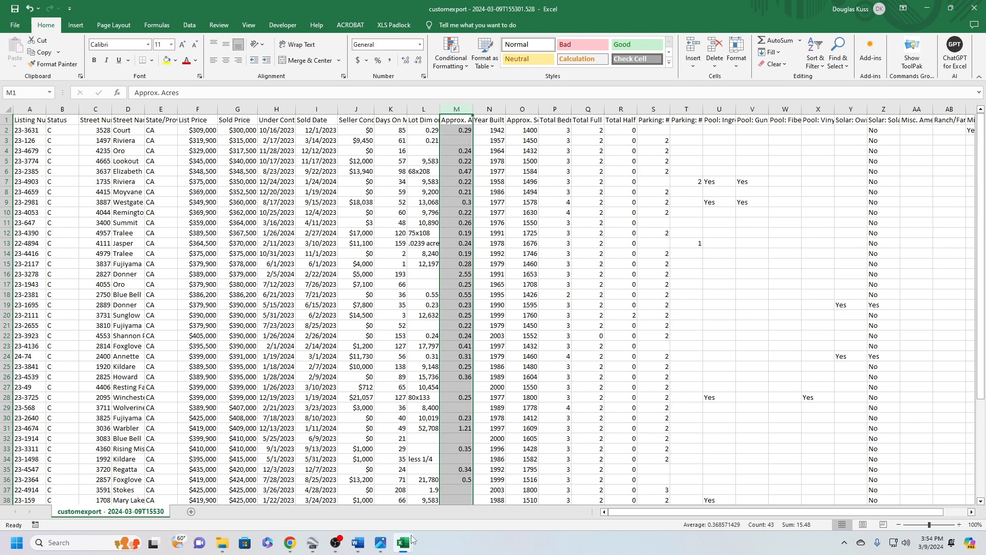
Switch to the ValuPro360 workbook and check the Site_Size column on the MLS_Data sheet
mouse_move(407, 545)
left_click(355, 492)
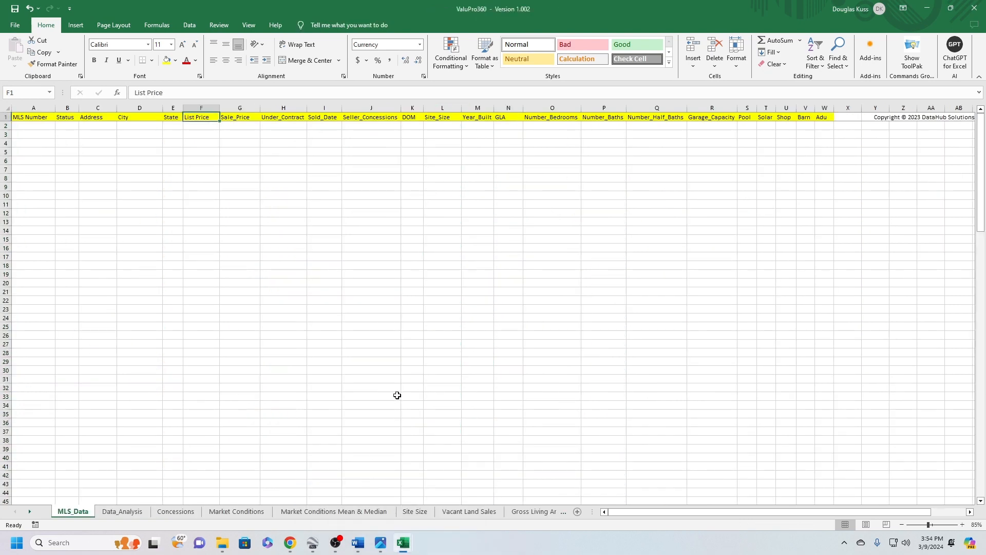
left_click_drag(453, 126, 440, 463)
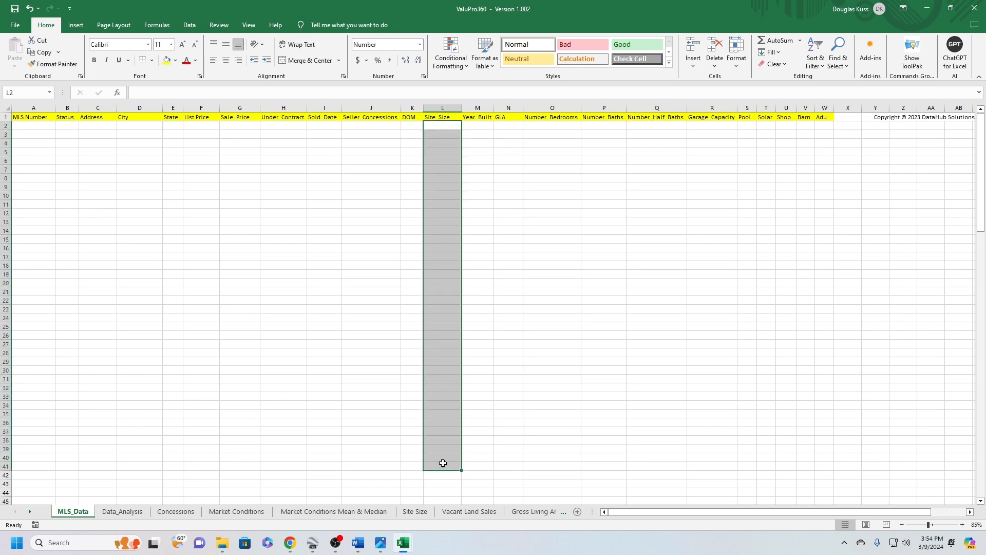
left_click(445, 132)
left_click_drag(444, 127, 442, 301)
Return to the customexport file and fill blank Approx. Acres cells with 0.21 in row 3, 0.24 in row 27 and 0.19 in row 29
mouse_move(403, 543)
left_click(457, 490)
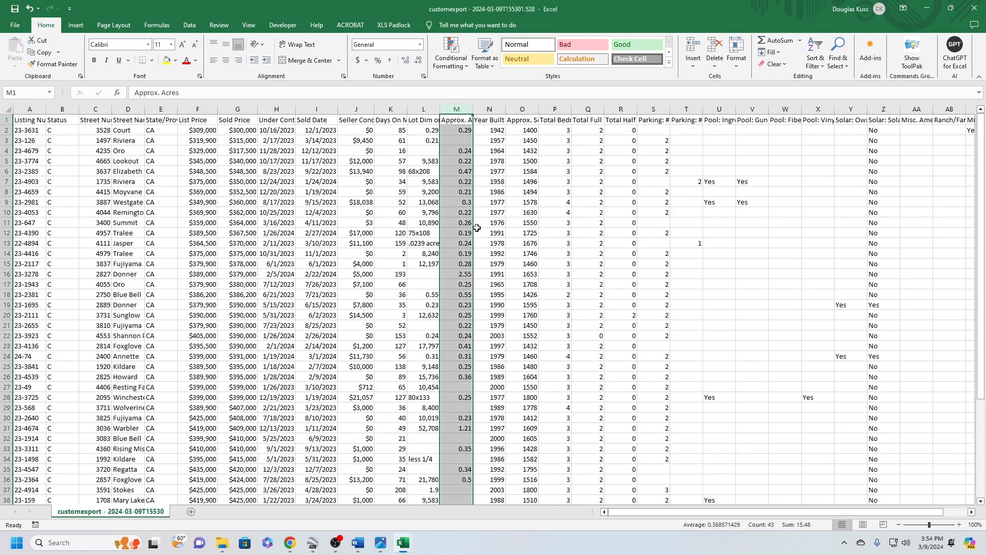
left_click(456, 139)
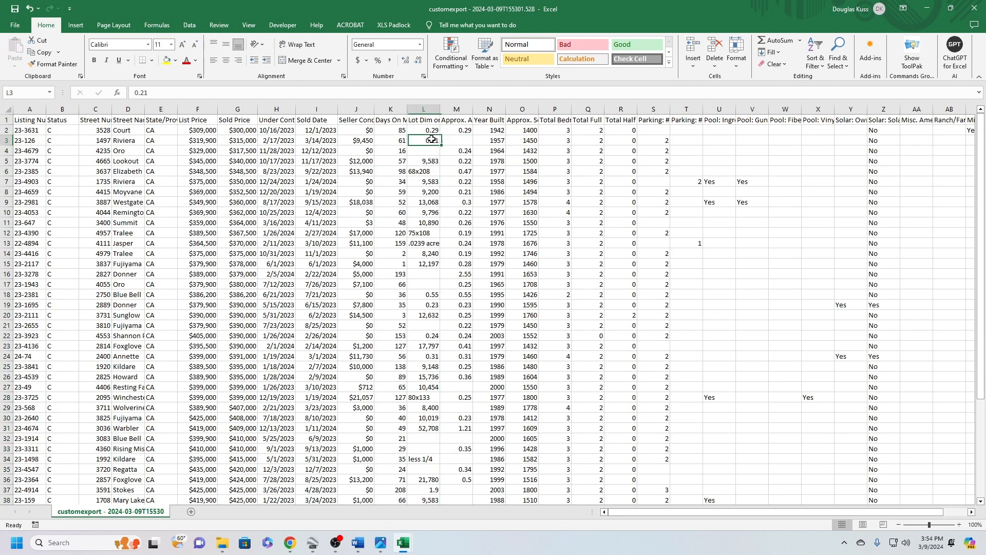
type("0.2")
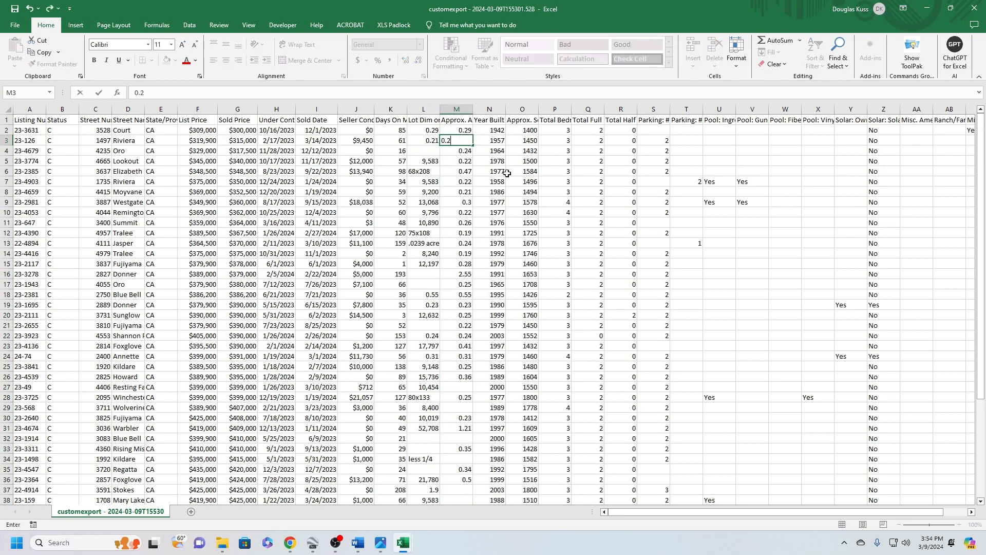
type("1")
left_click(464, 223)
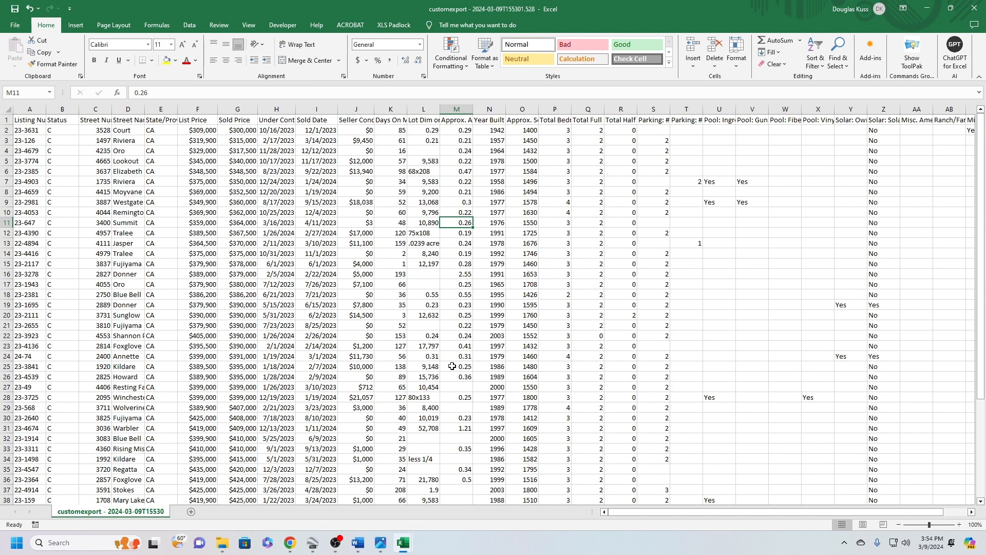
left_click(452, 384)
type("0.24")
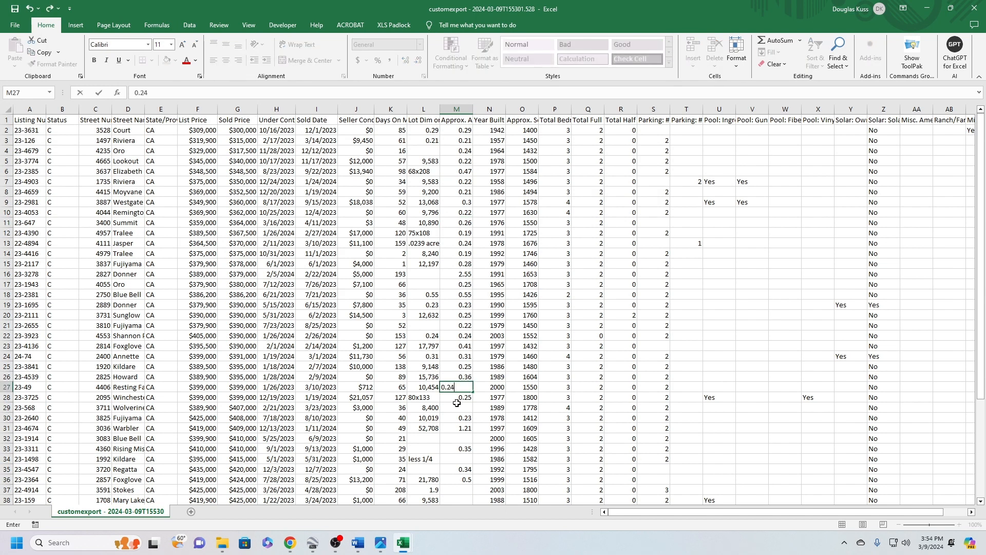
left_click(457, 407)
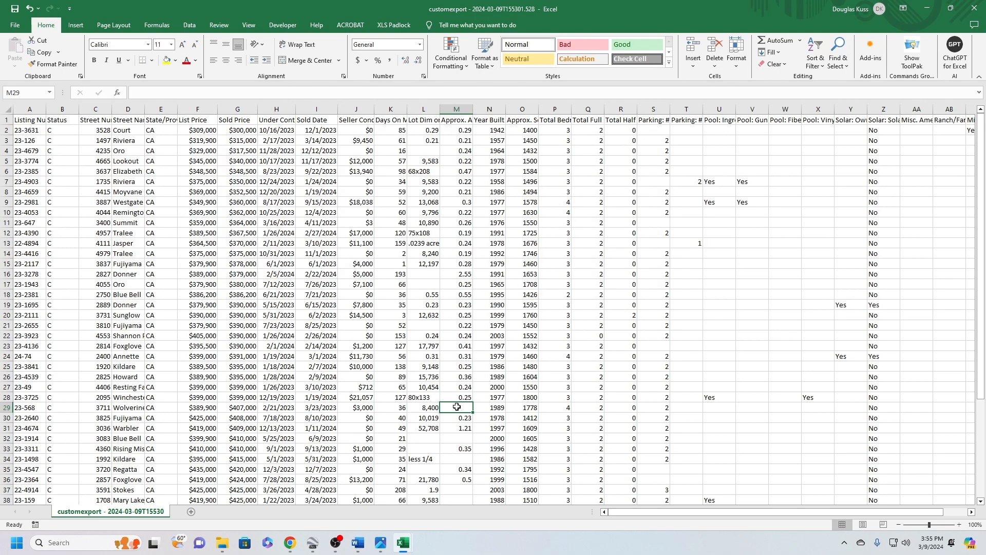
type("0.19")
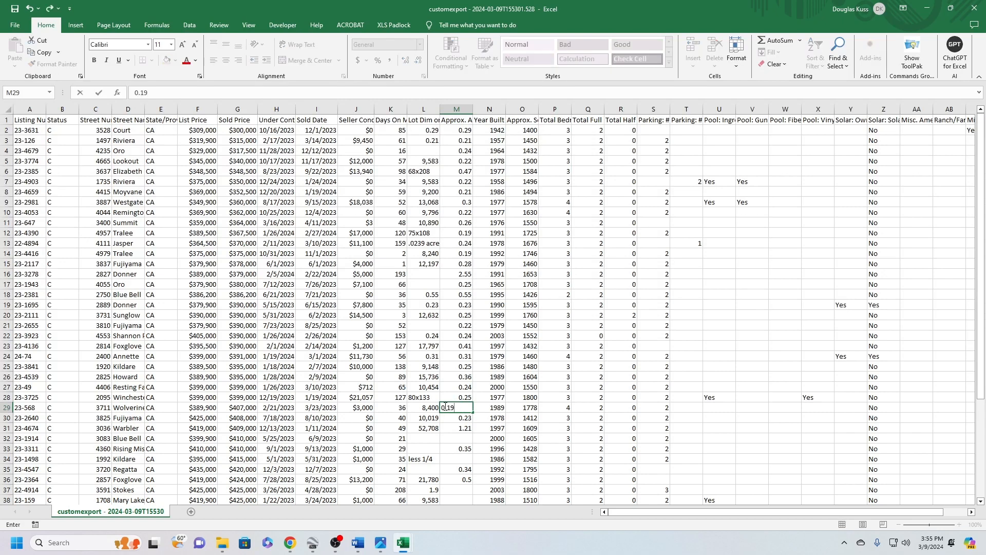
Fill the blank Approx. Acres cells in rows 32 and 34 with 0.25
left_click_drag(423, 438, 461, 437)
scroll(461, 437, "down", 5)
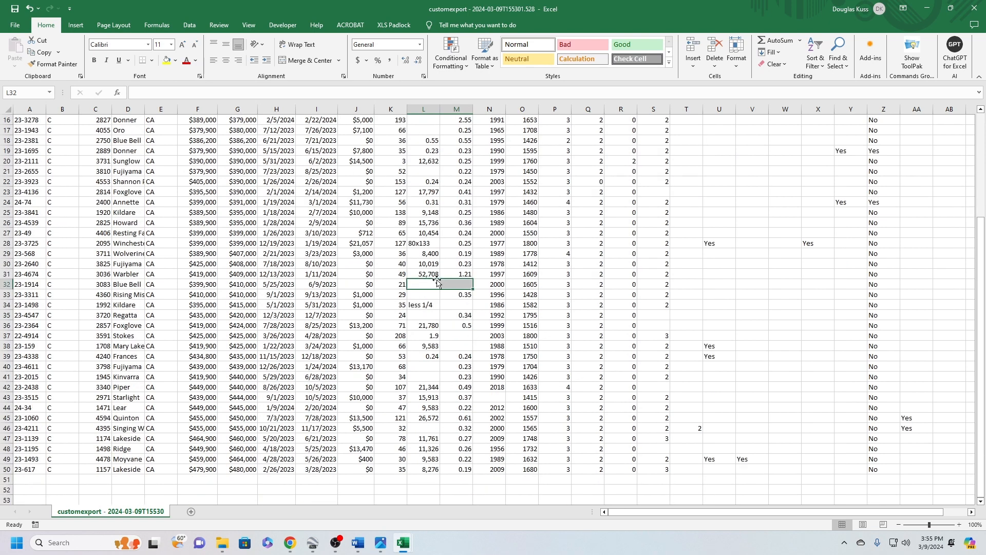
left_click(419, 283)
left_click(448, 283)
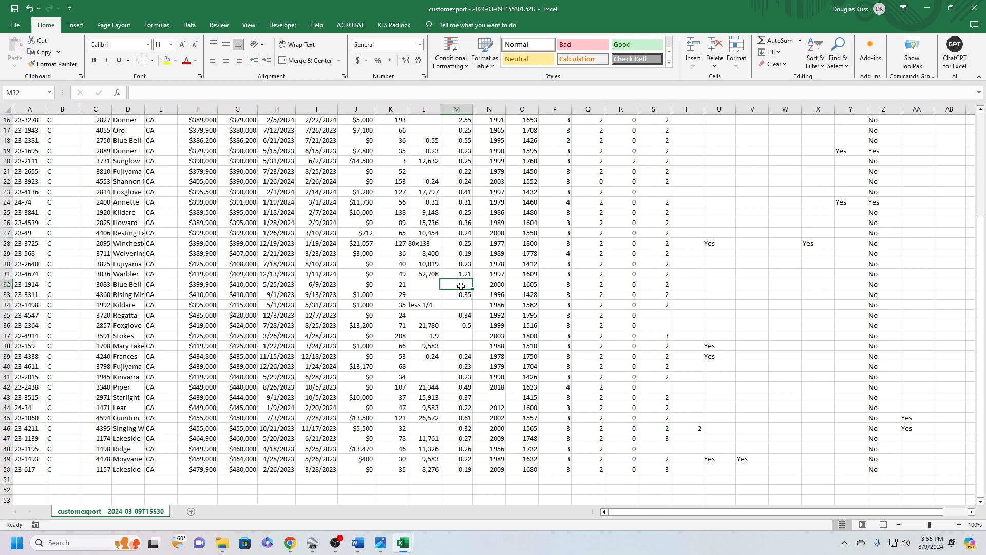
type("0.25")
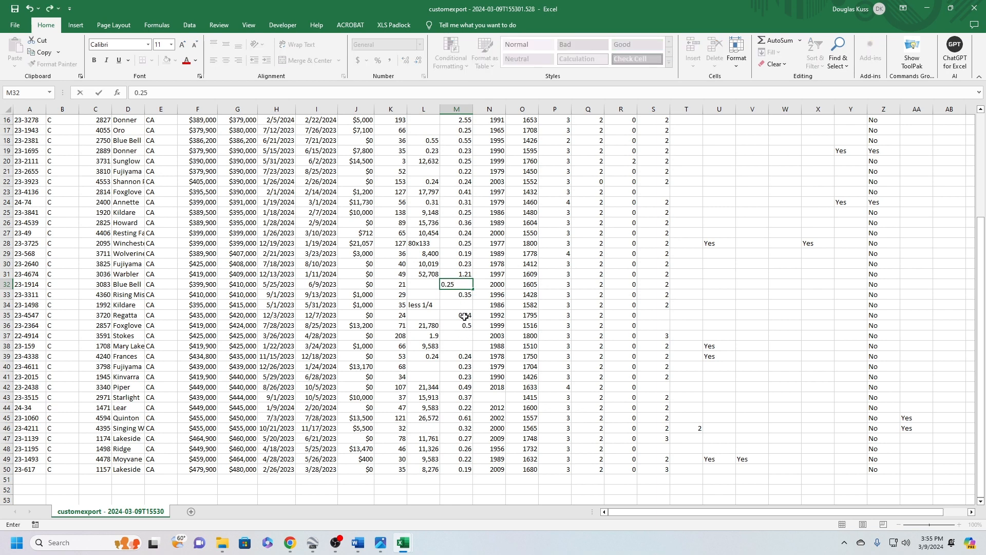
left_click(462, 304)
type("0.")
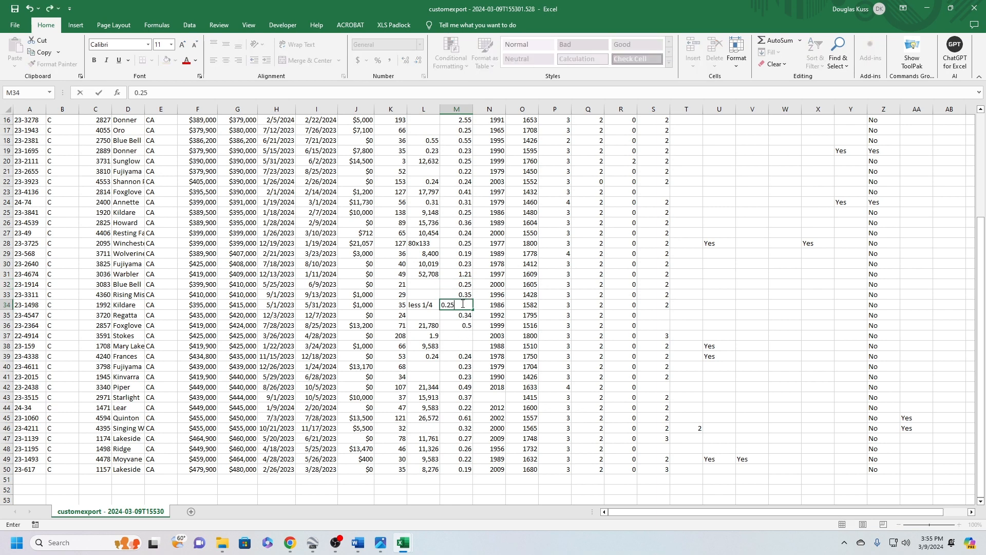
type("25")
Enter Approx. Acres values of 1.9 in row 37 and 0.22 in row 38
left_click(457, 334)
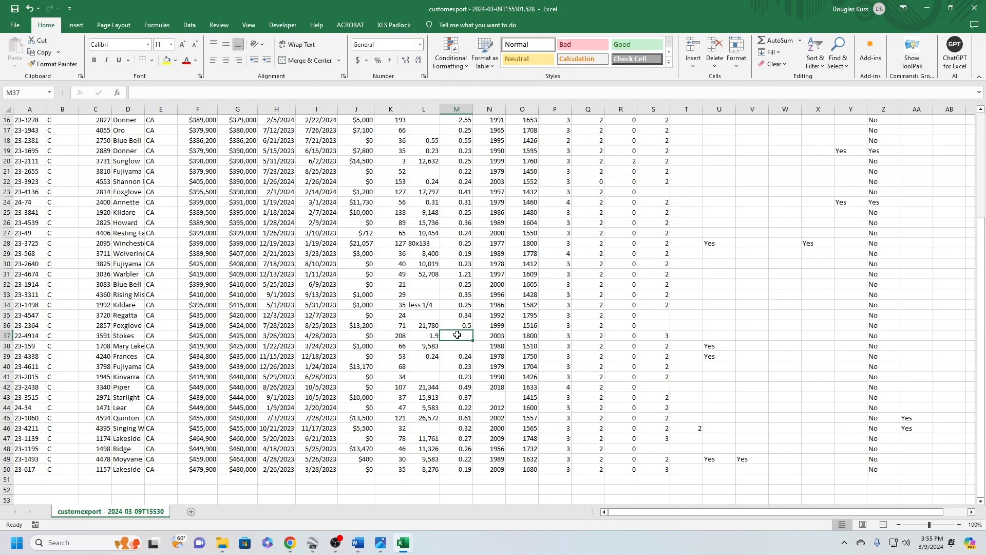
type("1.9")
left_click(459, 345)
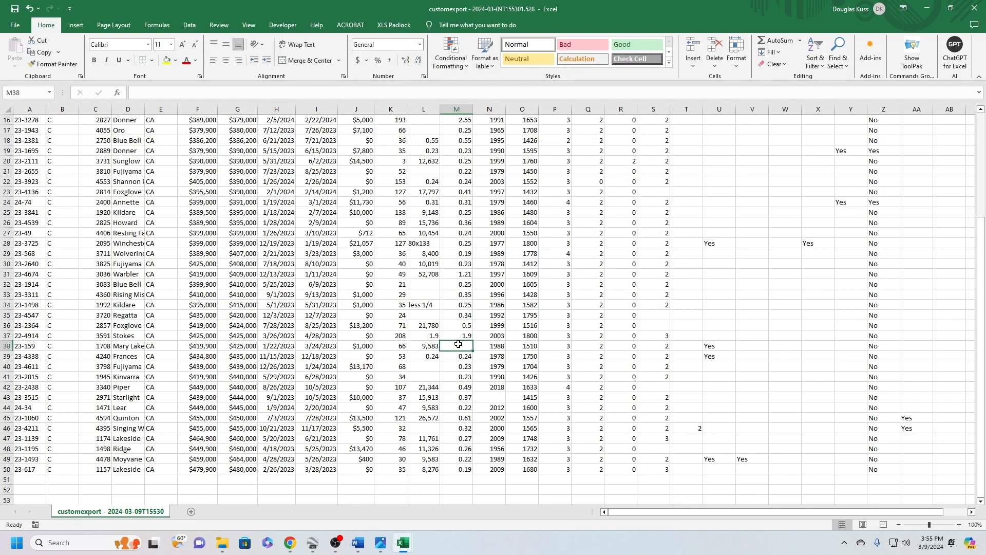
type(".22")
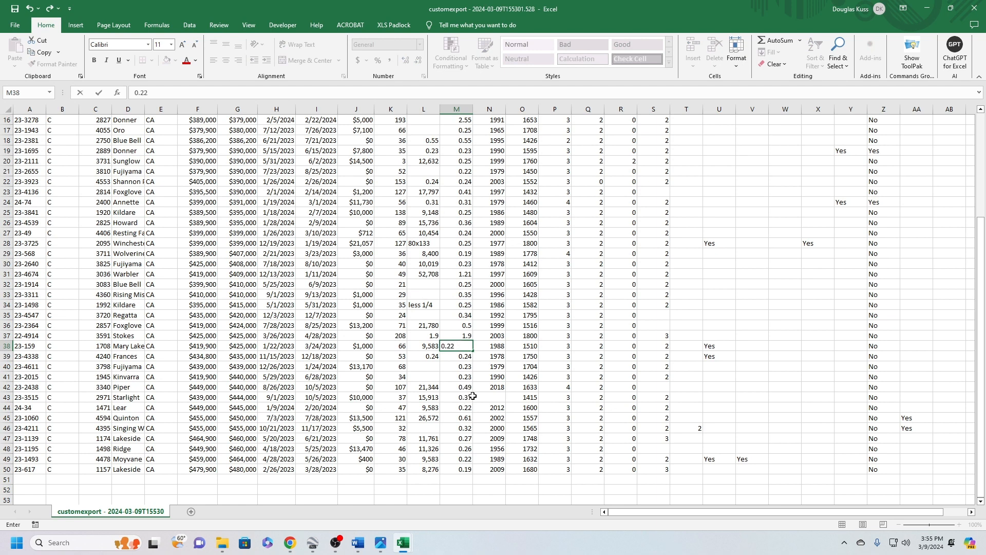
Enter 1991 as the missing Year Built value in row 43
left_click(494, 398)
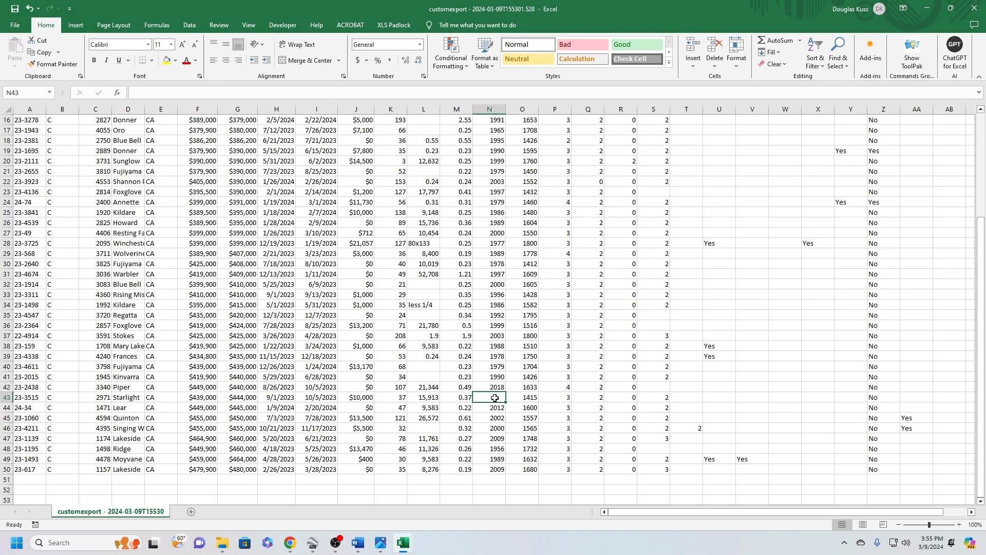
type("1")
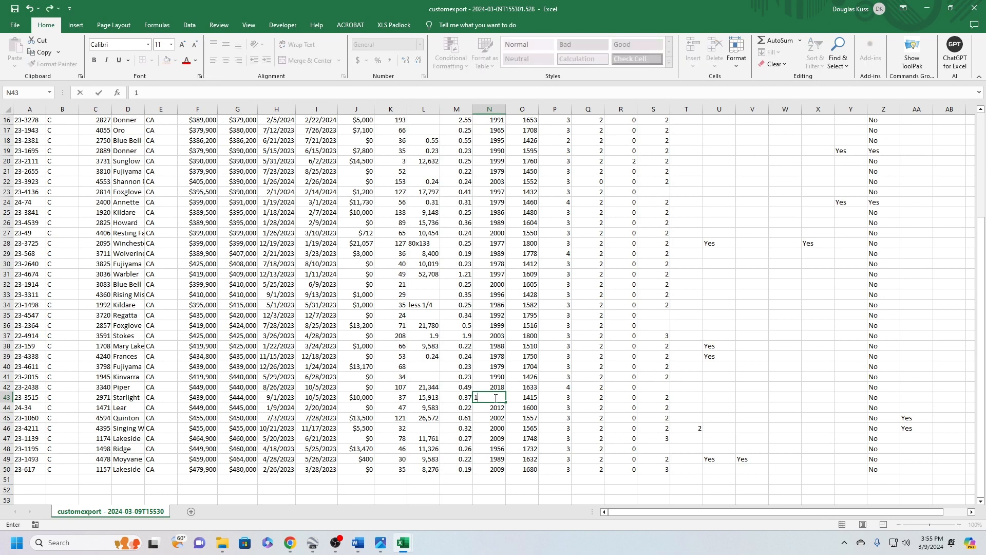
type("991")
left_click(467, 377)
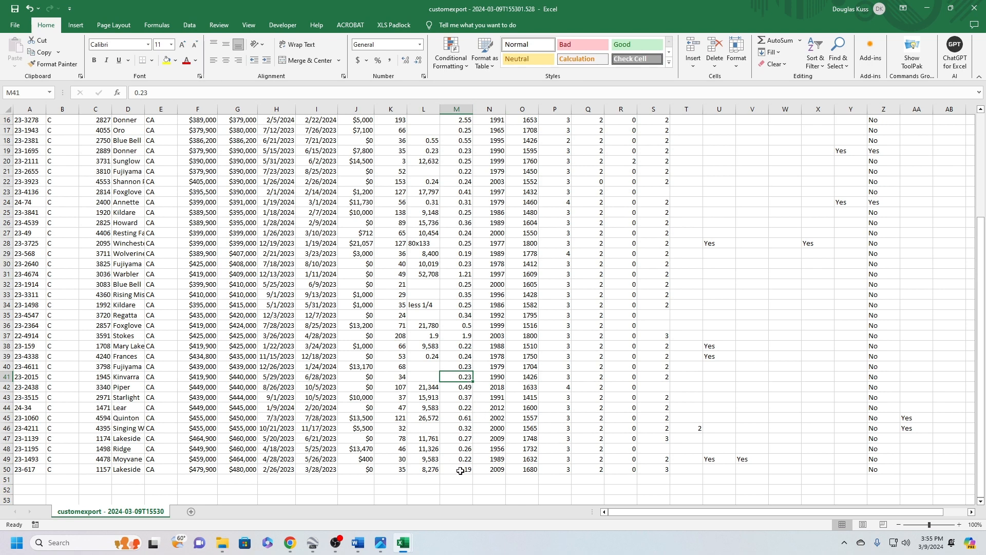
Apply the Number format to the entire Approx. Acres column
left_click_drag(460, 471, 457, 97)
left_click(419, 44)
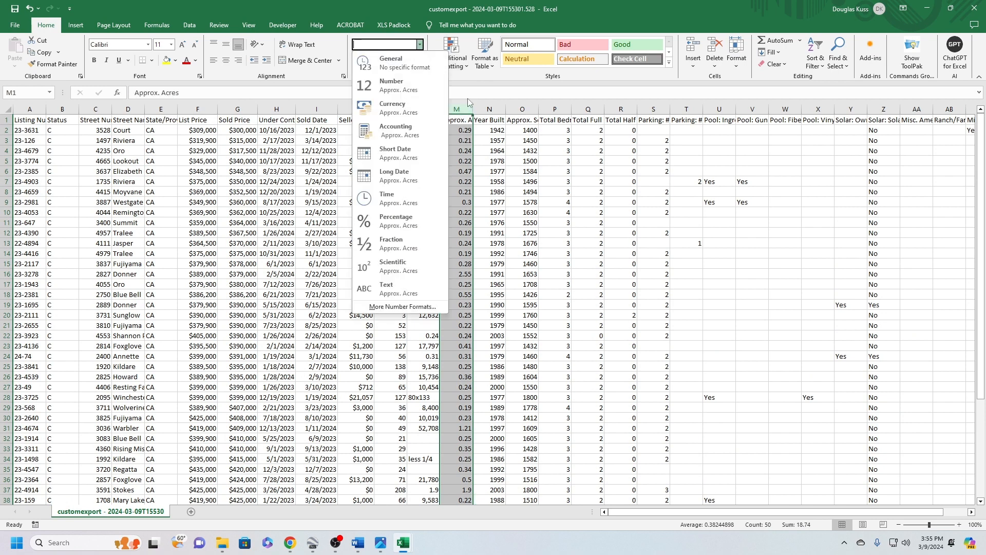
left_click(396, 86)
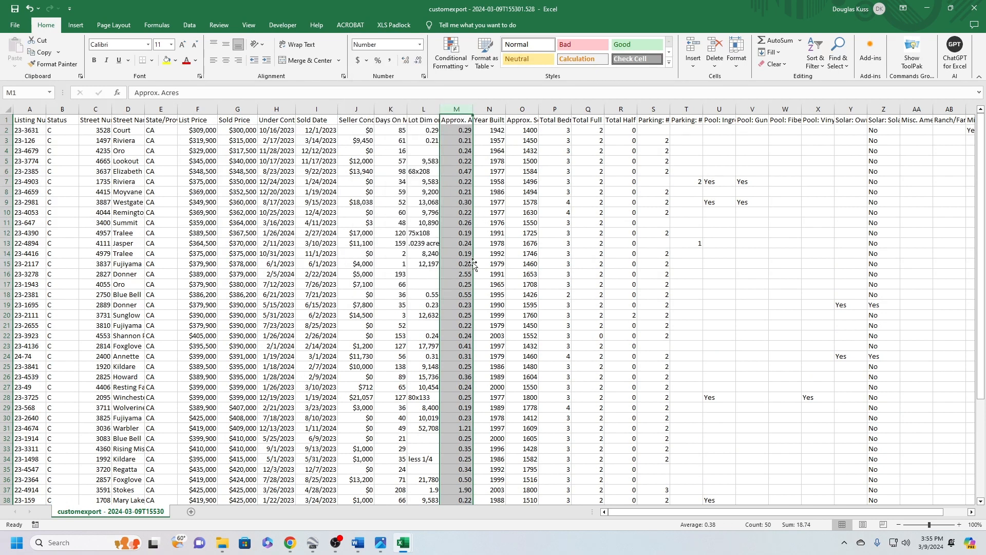
Delete the Lot Dim or Acres column located just before Approx. Acres
right_click(434, 109)
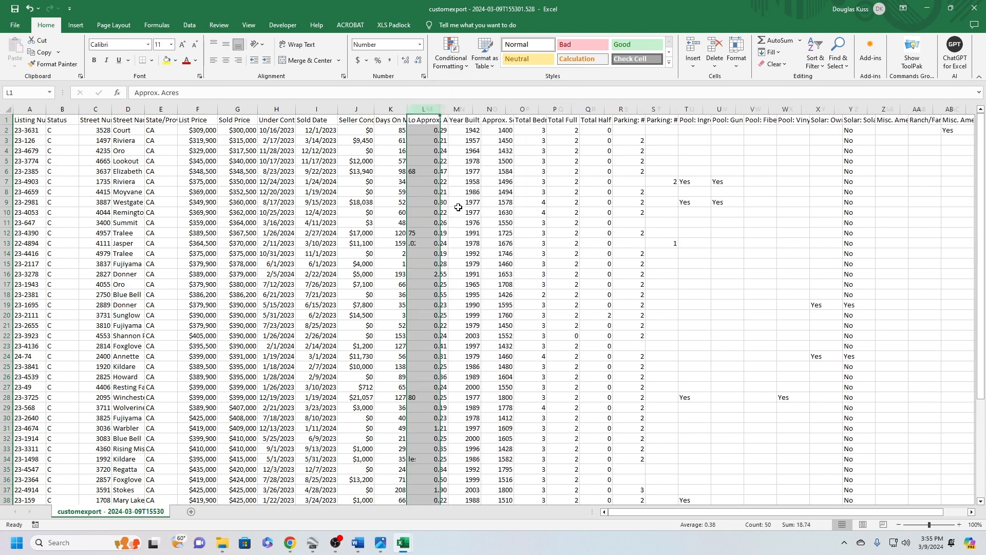
left_click(459, 211)
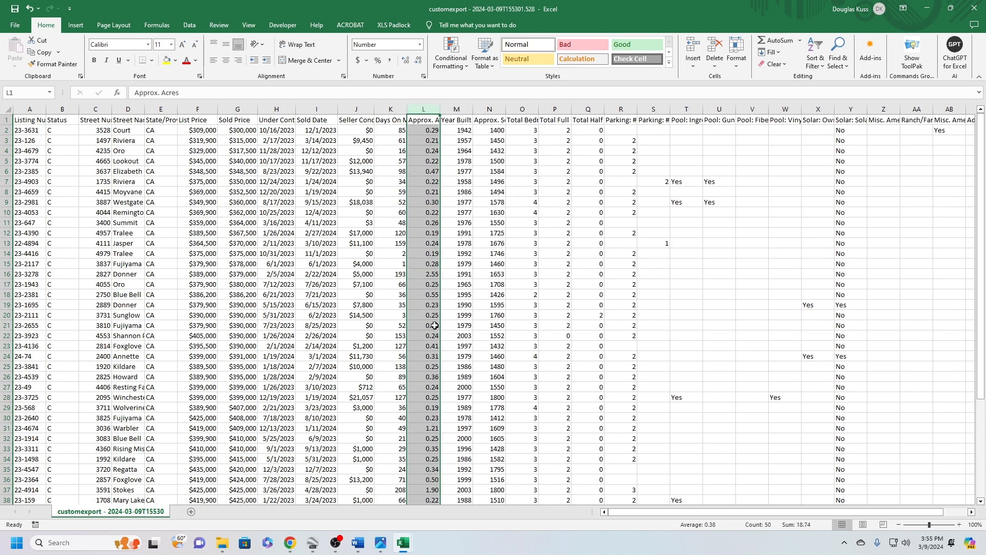
left_click(719, 270)
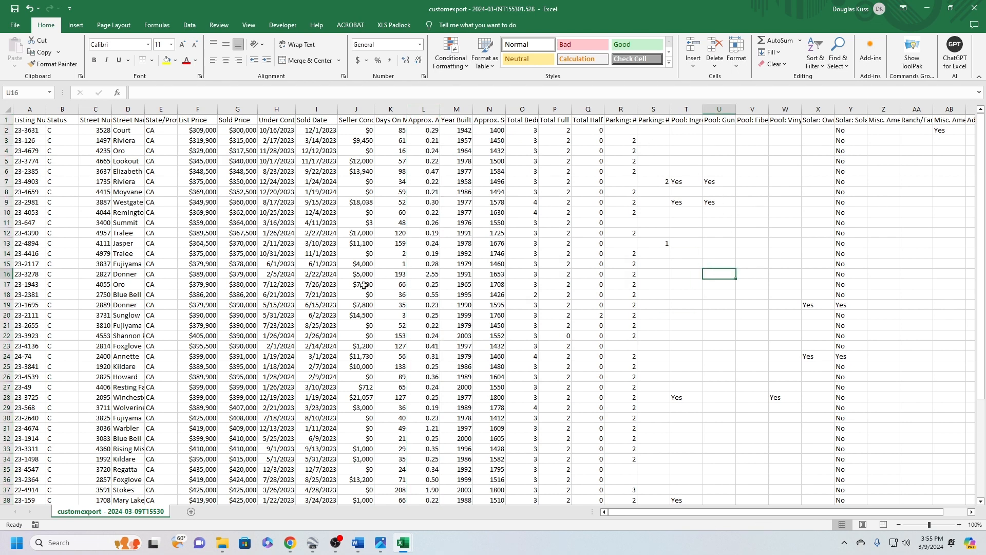
Delete the cells of the 2.55-acre listing in row 16, shifting the cells below up
left_click(425, 276)
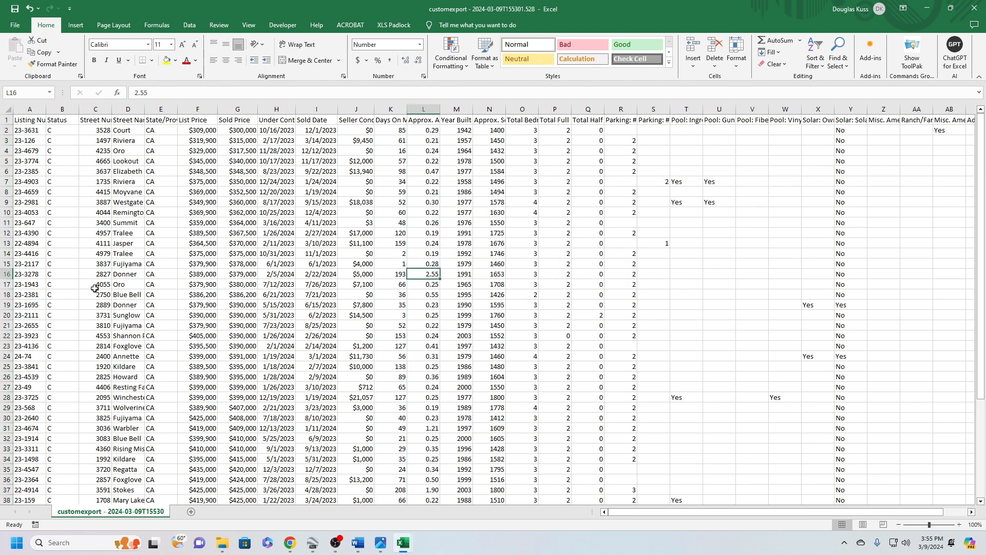
left_click_drag(31, 275, 974, 276)
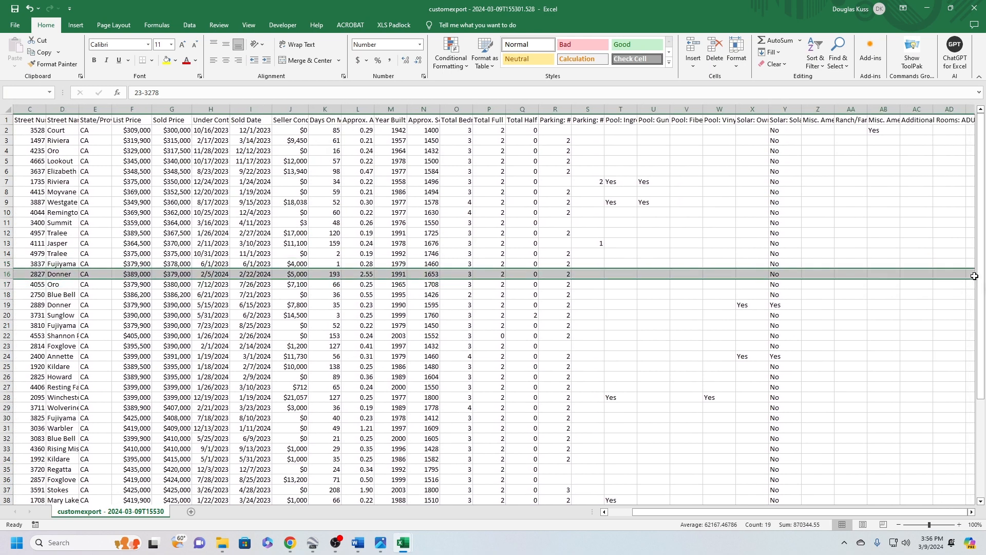
right_click(883, 274)
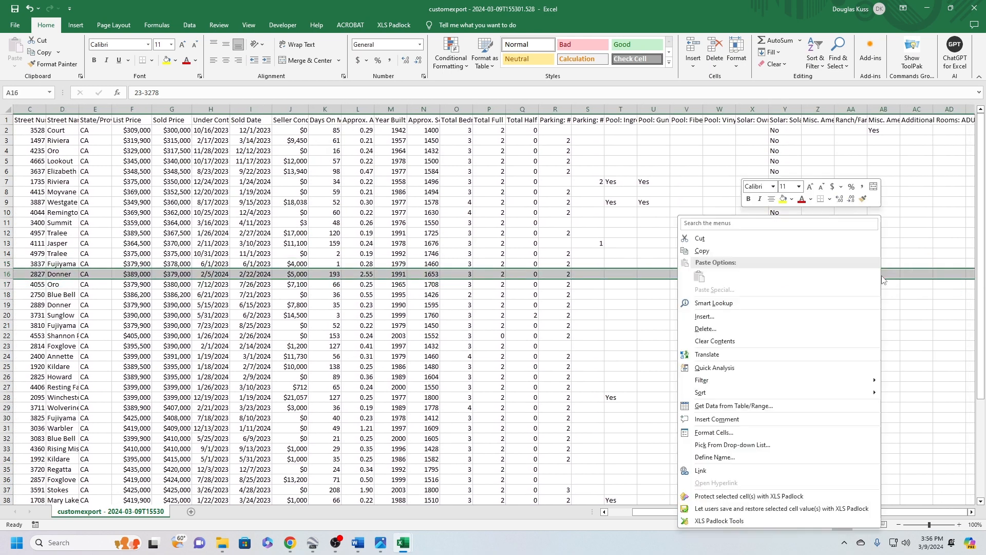
left_click(708, 330)
left_click(688, 341)
left_click(687, 373)
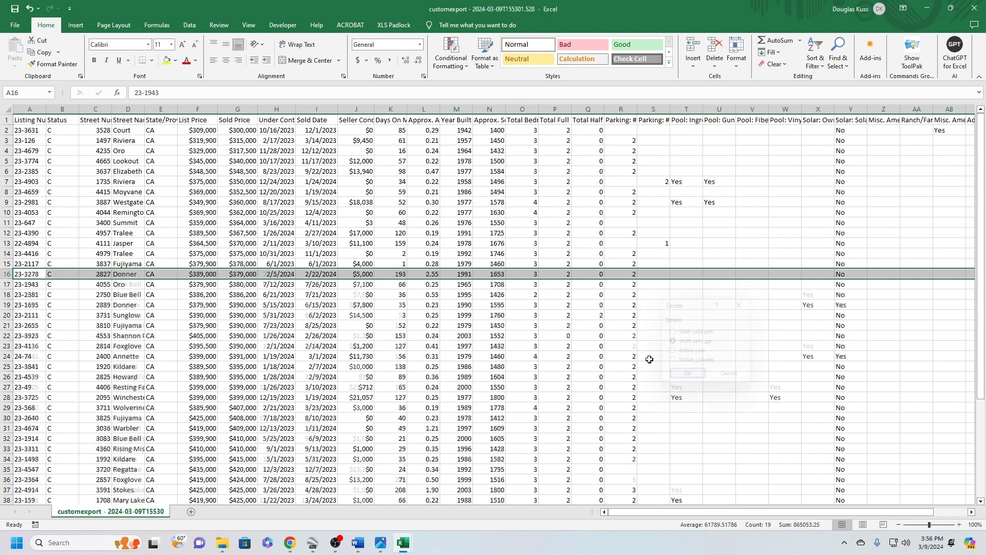
Delete the cells of the 1.21-acre listing in row 30, shifting the cells below up
scroll(366, 285, "down", 3)
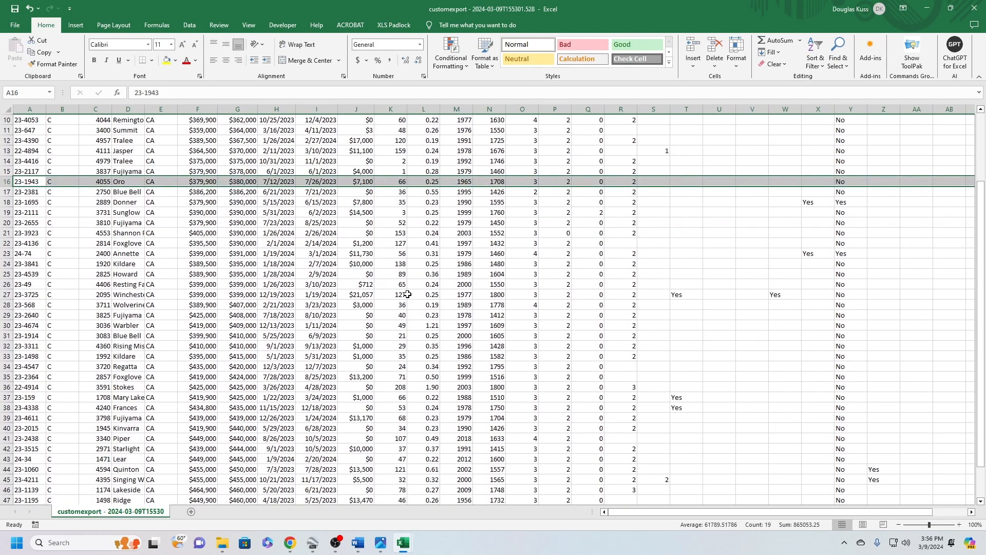
left_click(411, 325)
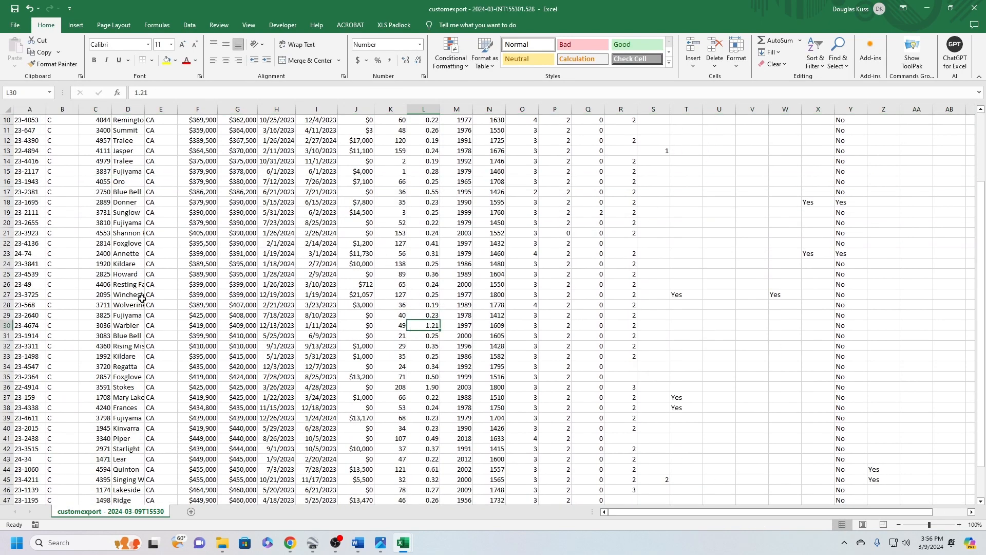
left_click_drag(27, 326, 932, 328)
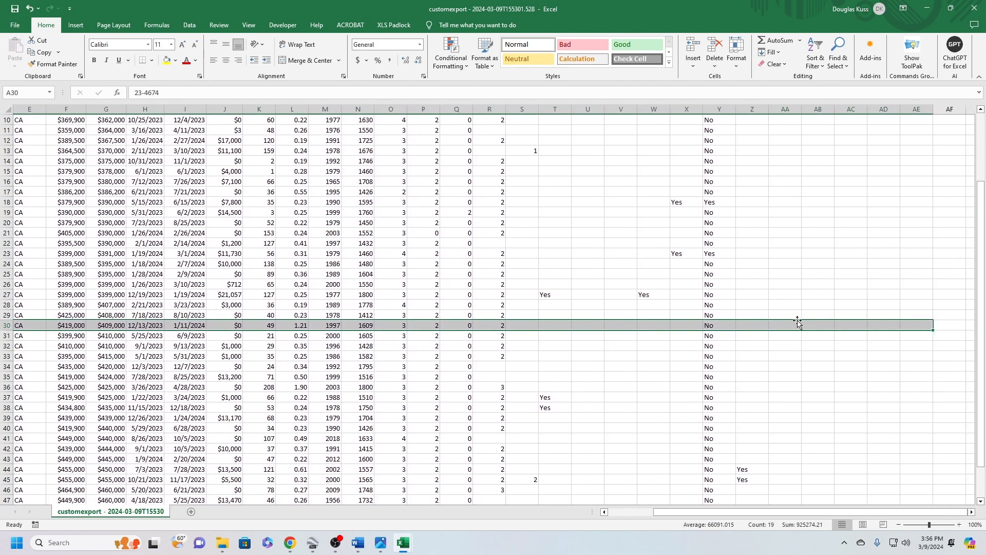
right_click(794, 325)
left_click(632, 125)
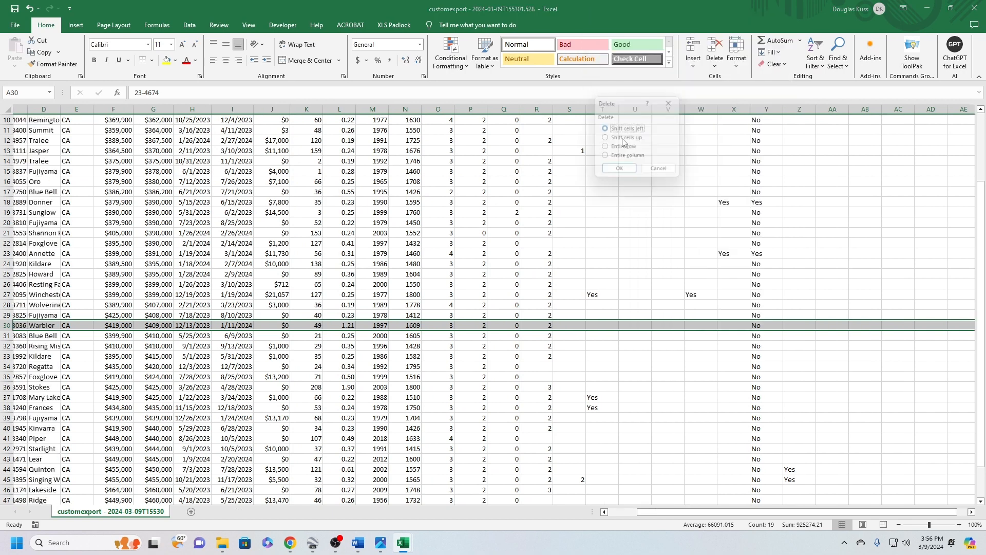
left_click(629, 139)
left_click(620, 173)
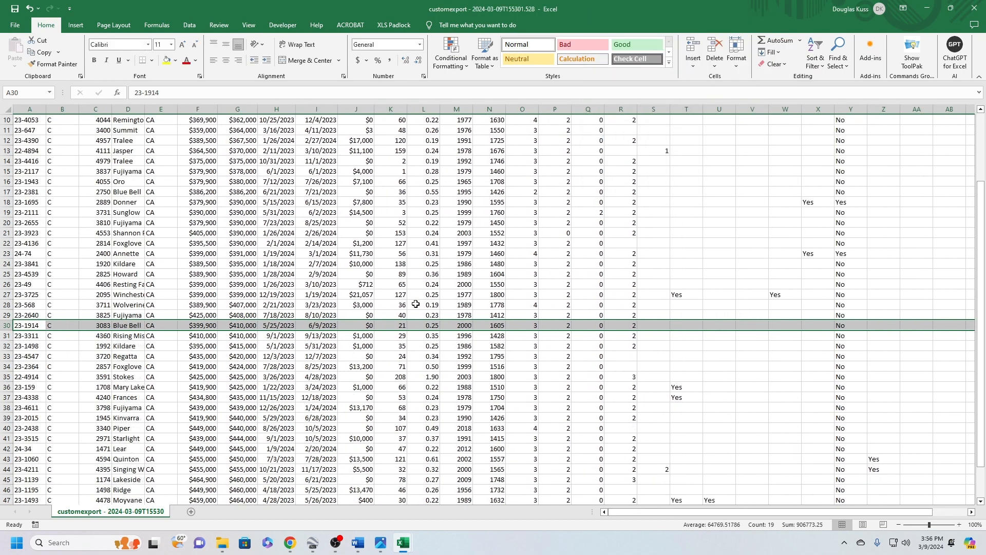
Delete the cells of the 1.90-acre listing in row 35, shifting the cells below up
scroll(385, 308, "down", 5)
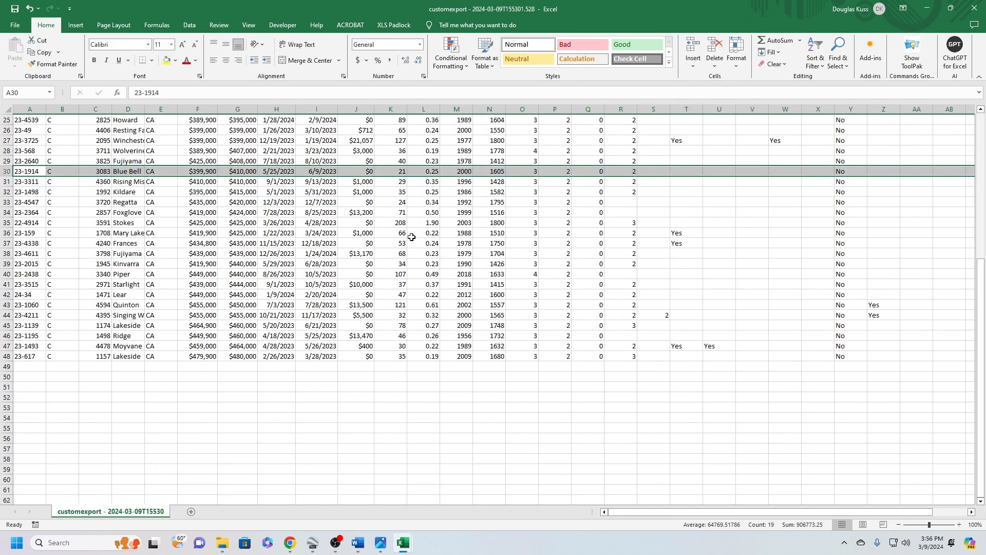
left_click(422, 224)
left_click_drag(20, 224, 824, 221)
right_click(824, 221)
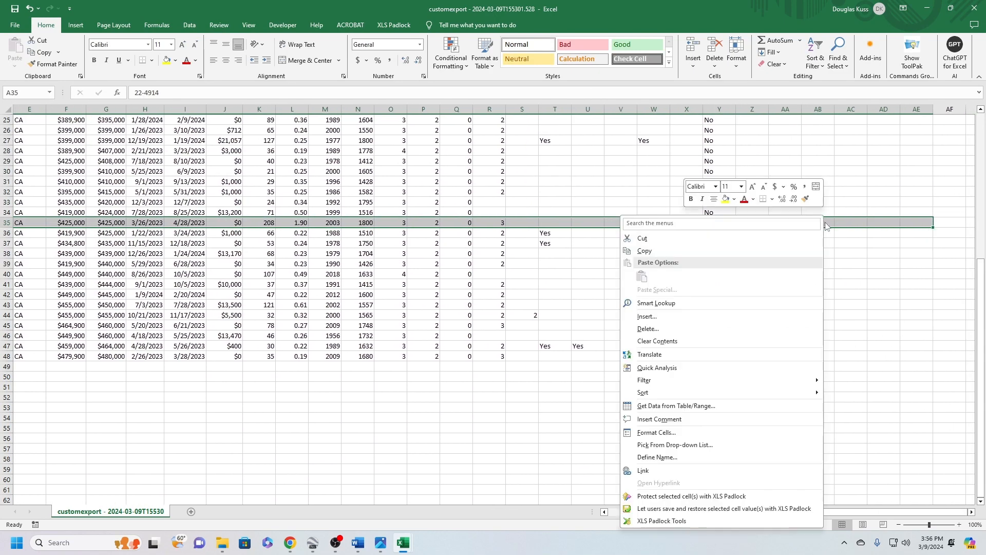
left_click(632, 335)
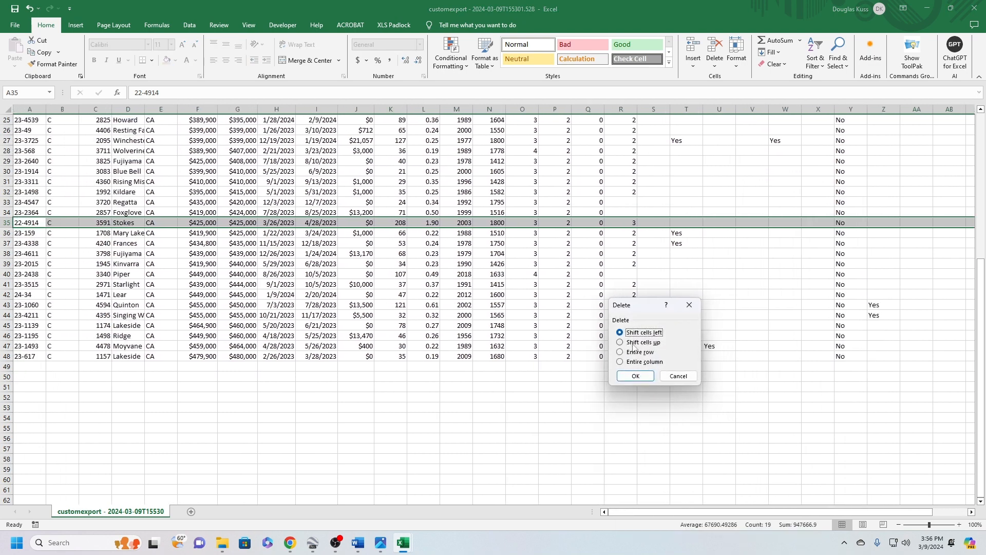
left_click(634, 343)
left_click(634, 374)
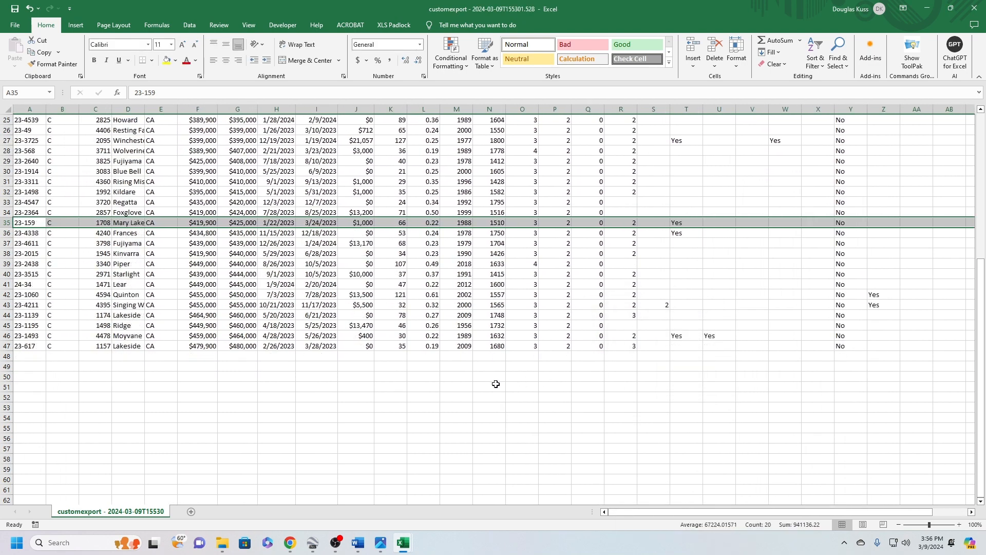
Format the entire Approx. SqFt. column as Number with 0 decimal places and a thousands separator
scroll(431, 359, "up", 8)
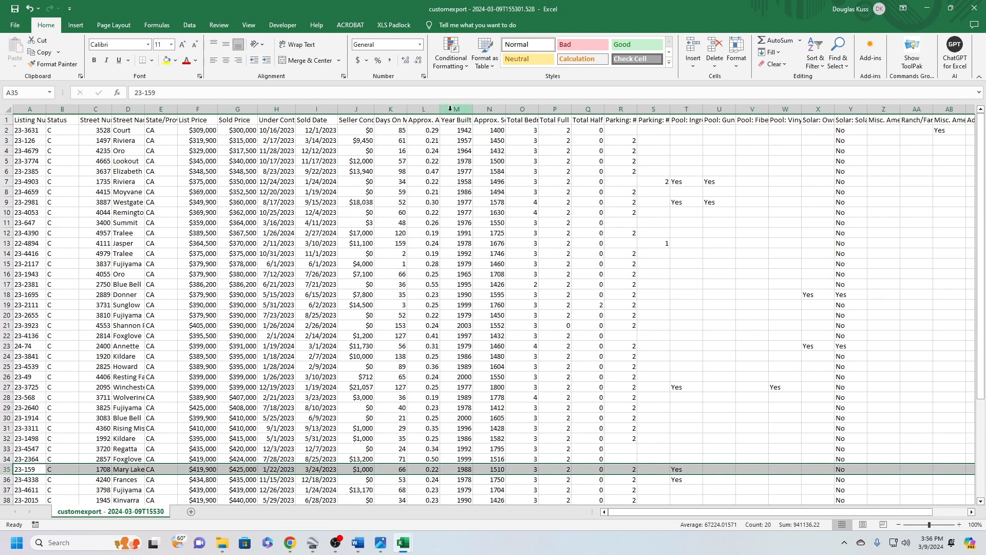
left_click(467, 111)
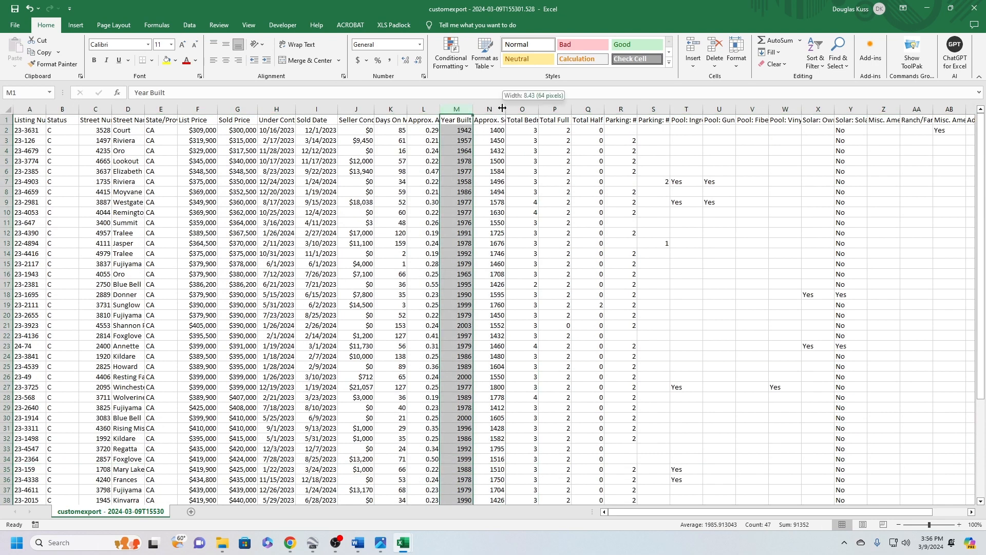
left_click(490, 109)
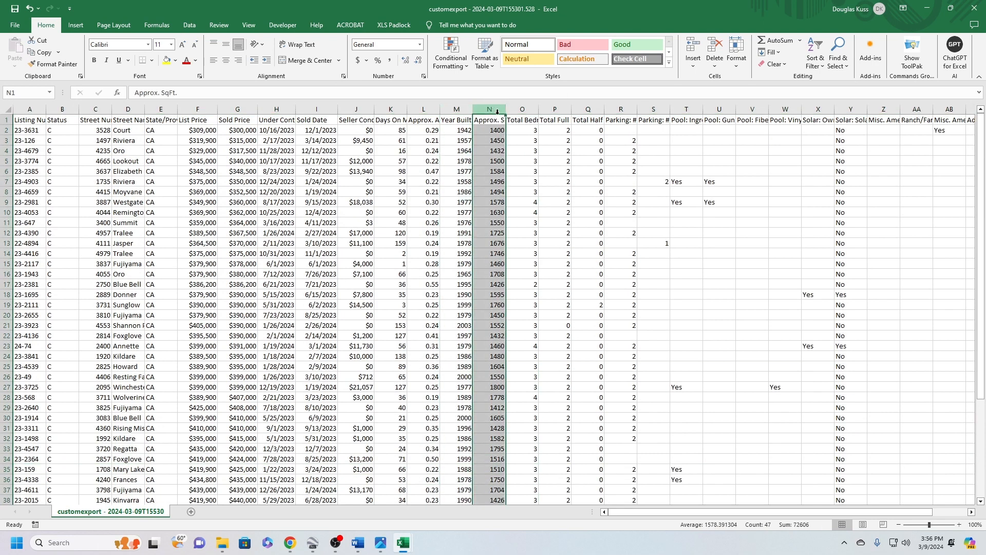
left_click(420, 45)
left_click(399, 86)
left_click(419, 60)
left_click(419, 60)
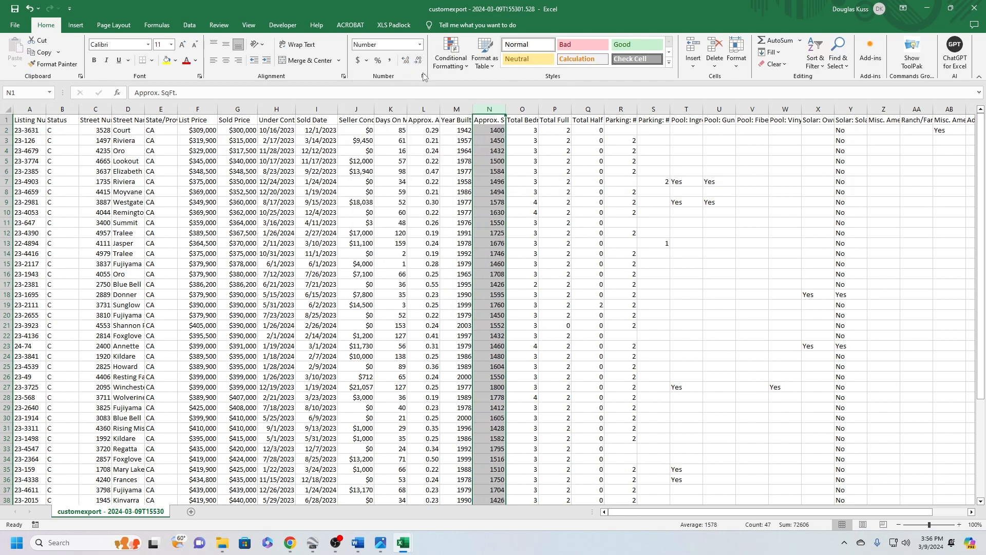
left_click(424, 76)
left_click(100, 360)
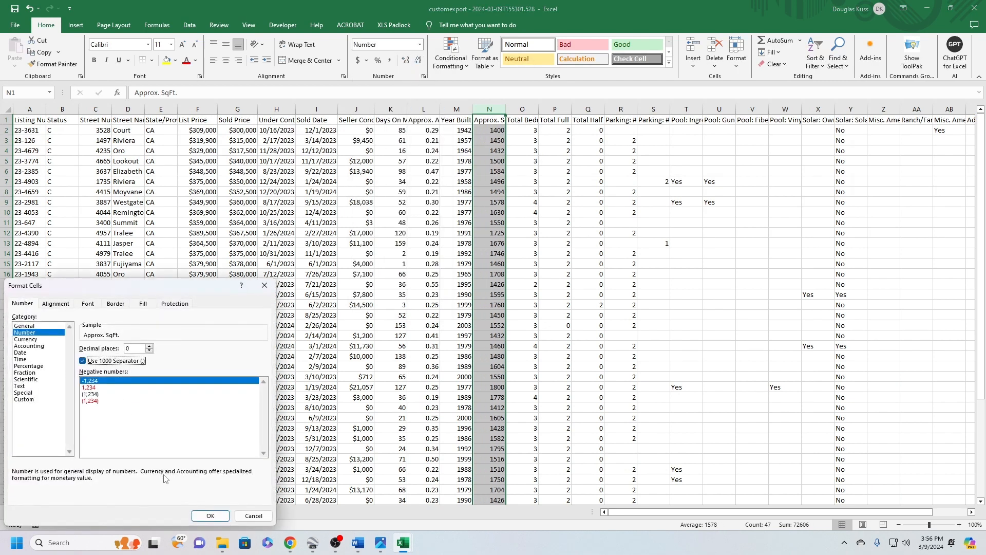
left_click(210, 516)
scroll(472, 341, "down", 5)
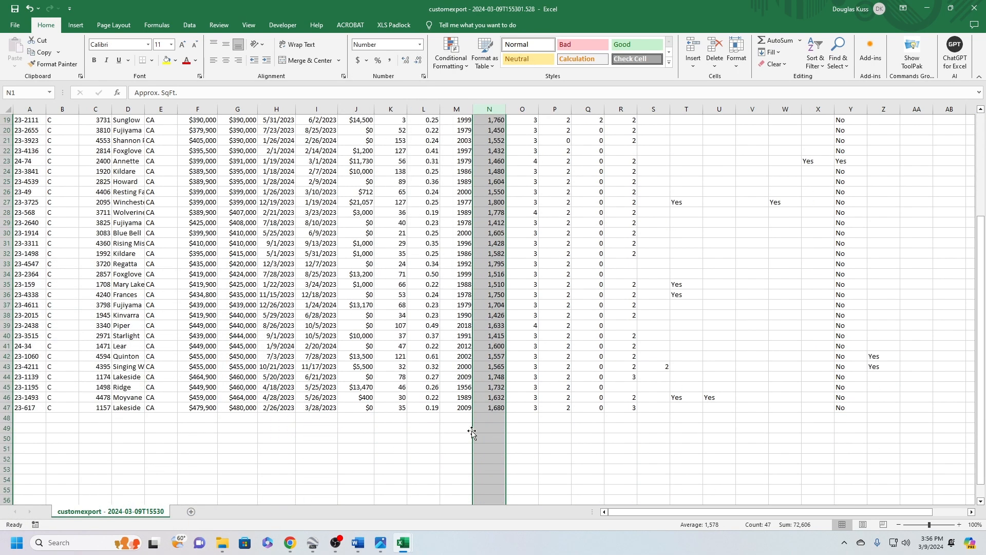
scroll(482, 432, "up", 5)
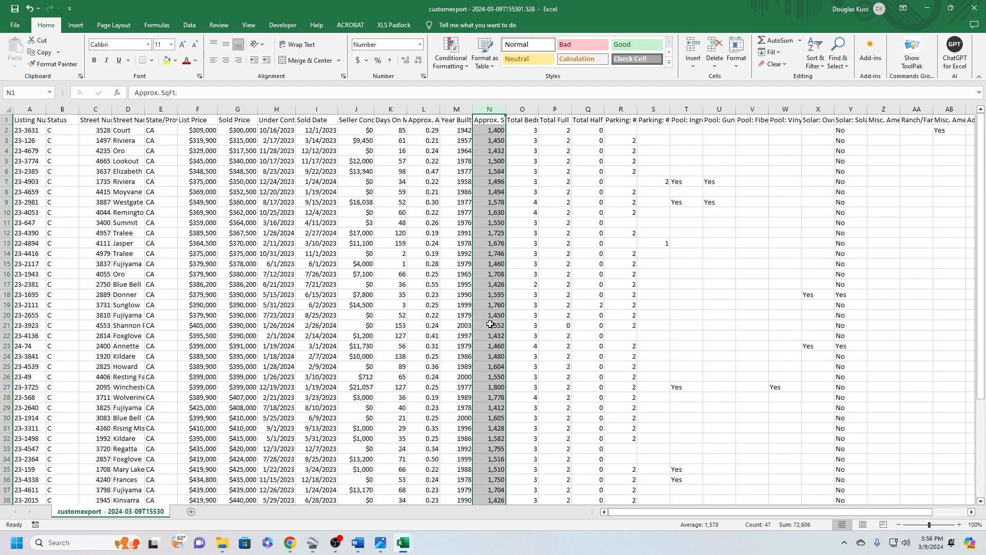
Check the bedroom and bathroom columns, and widen the attached and detached parking columns R and S to show more of their headers
left_click(534, 172)
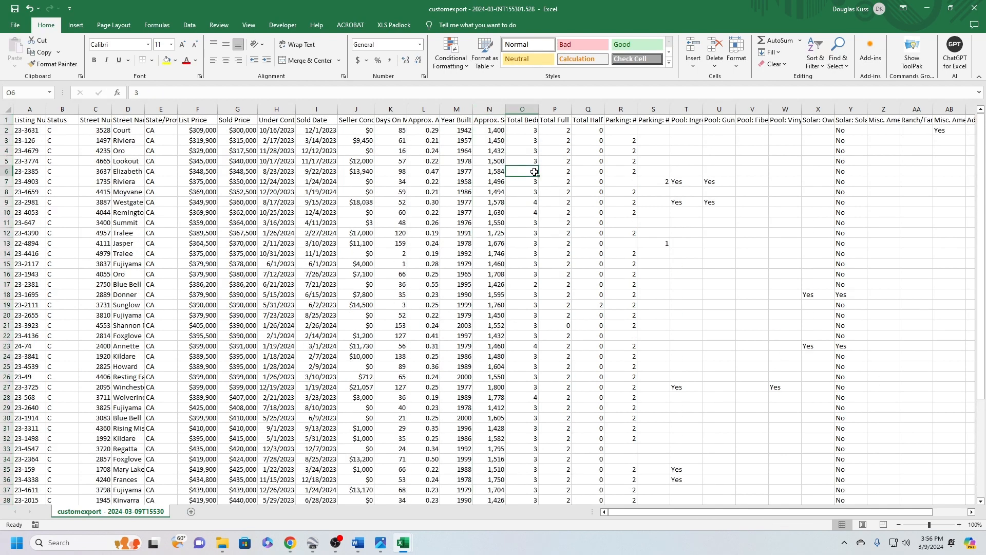
key("Right")
key("Right")
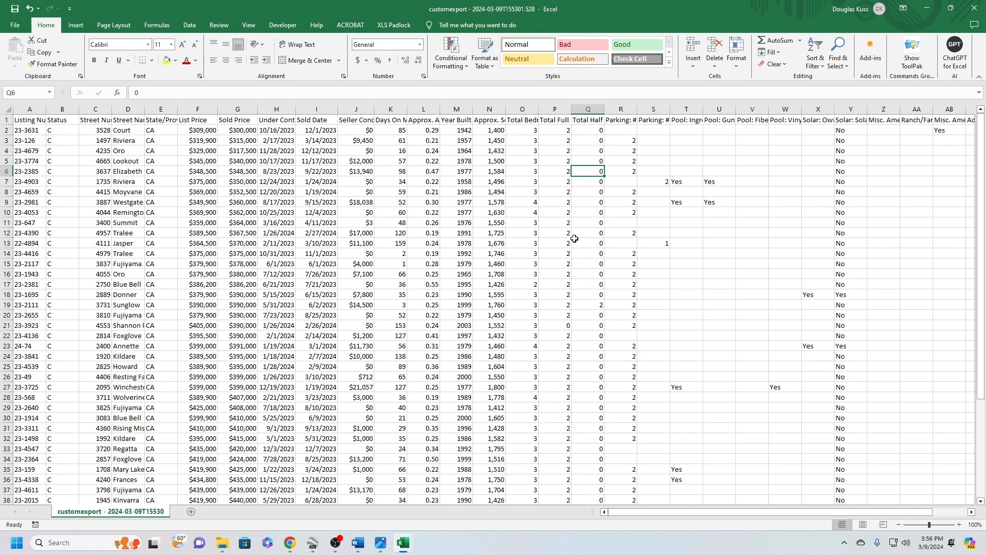
scroll(575, 238, "down", 10)
scroll(580, 259, "up", 10)
left_click(631, 128)
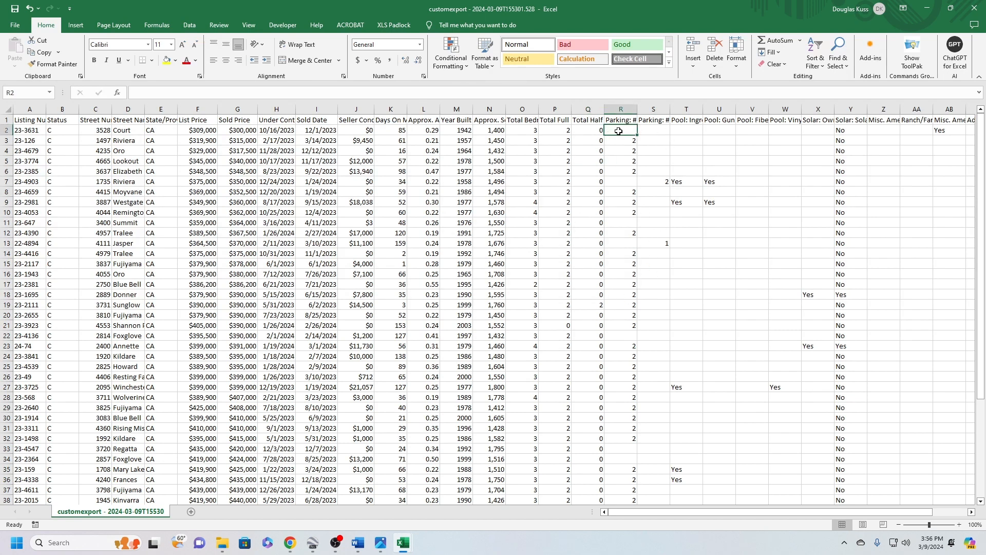
mouse_move(619, 131)
left_mouse_down()
mouse_move(679, 132)
mouse_move(660, 132)
mouse_move(659, 109)
mouse_move(729, 109)
left_mouse_up()
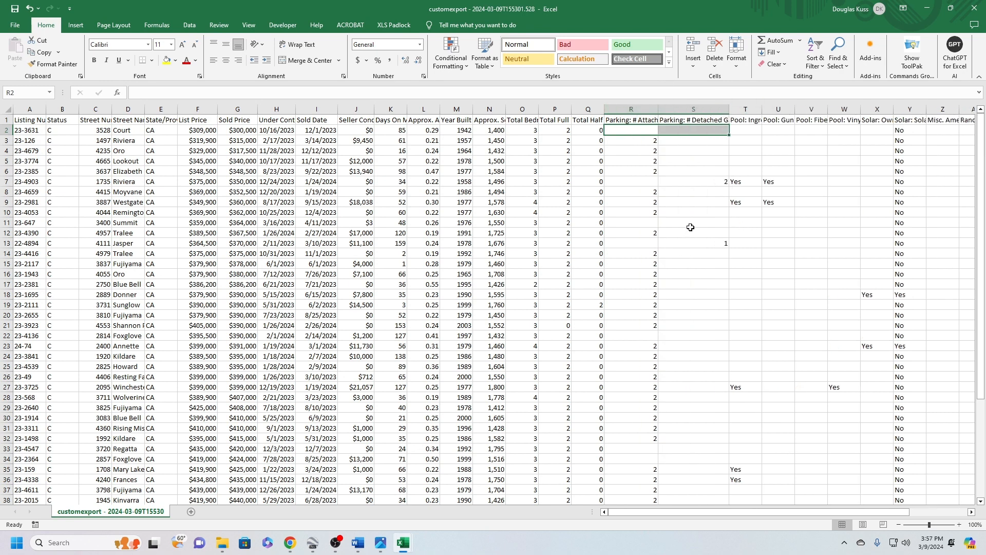
Switch to Flexmls, open the row 2 listing's details, and change its report to a standard layout to check the parking
left_click(645, 131)
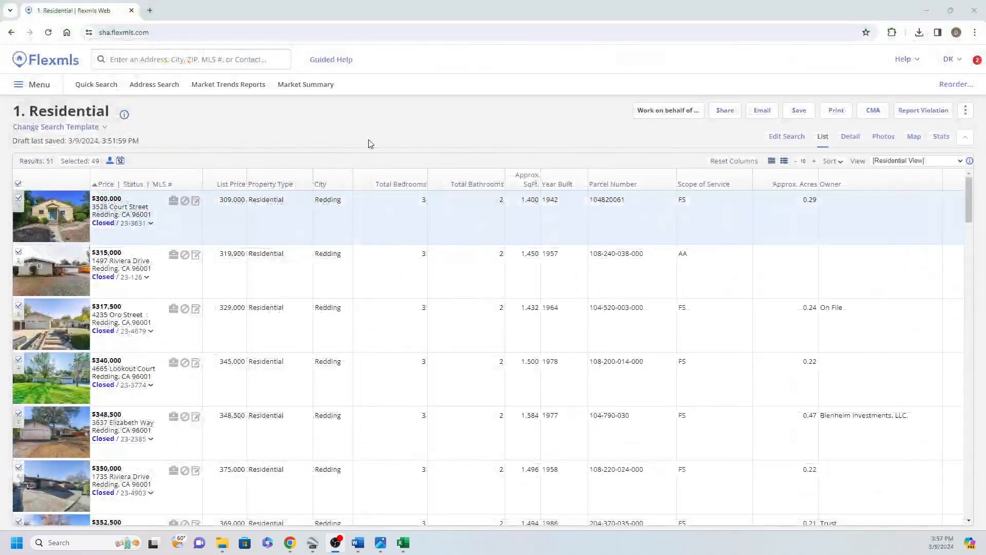
left_click(129, 227)
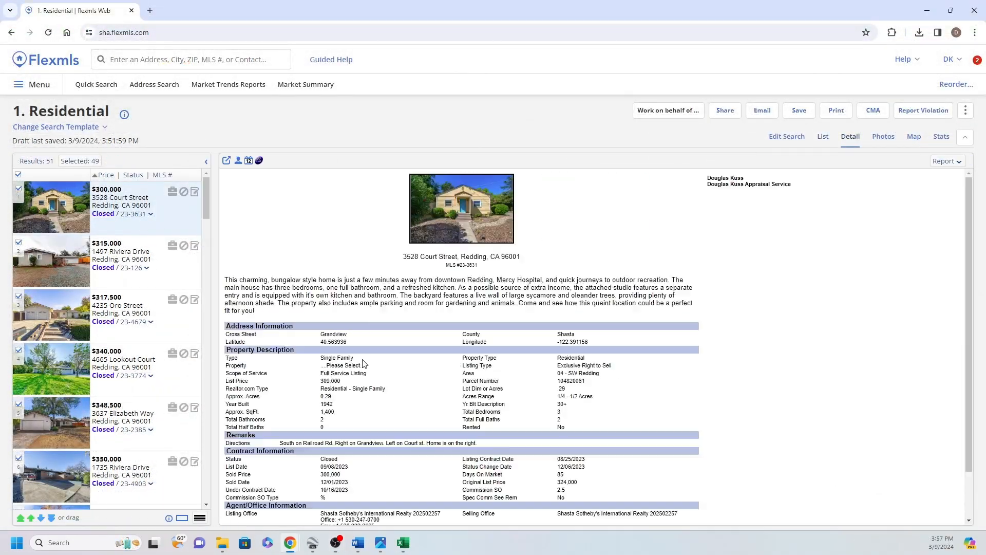
left_click(614, 163)
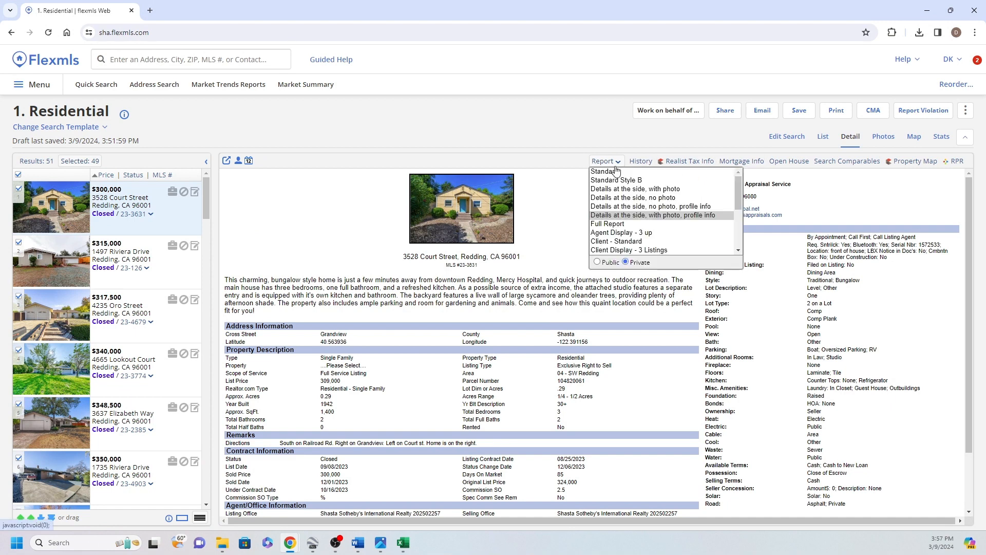
left_click(599, 185)
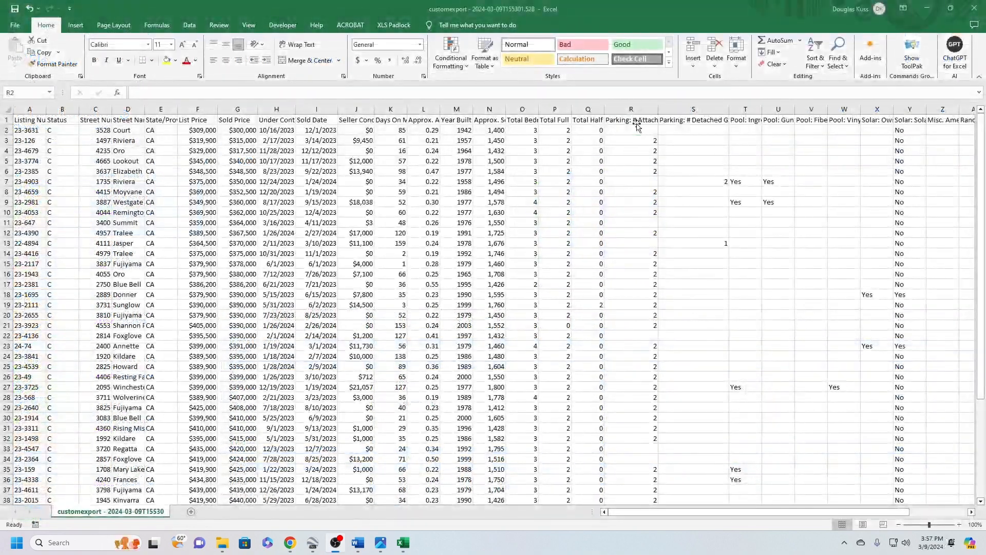
In Excel, fill the blank attached parking cells with 0 in row 2 and 2 in rows 7 and 11
left_click(637, 127)
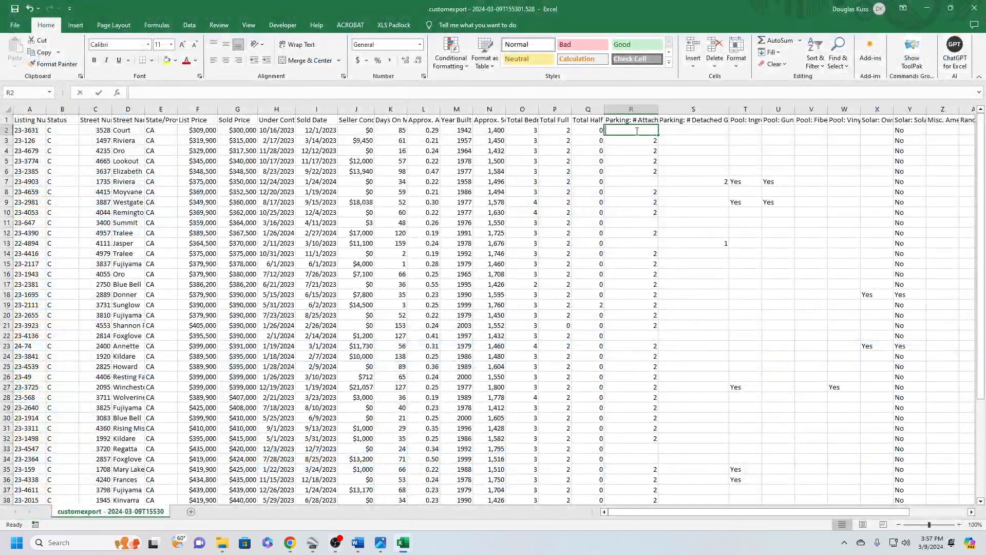
type("0")
left_click(640, 183)
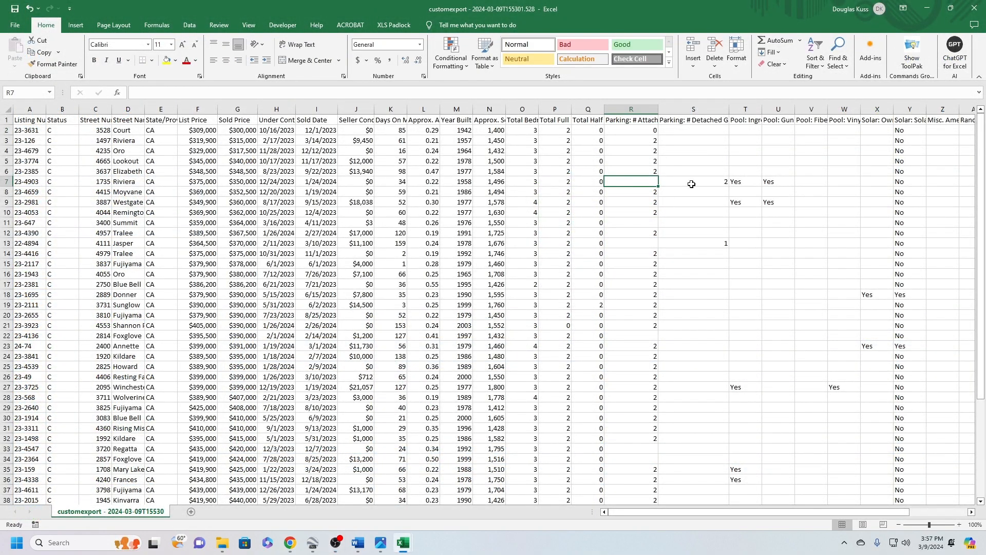
left_click(703, 189)
left_click(694, 183)
type("2")
left_click(646, 223)
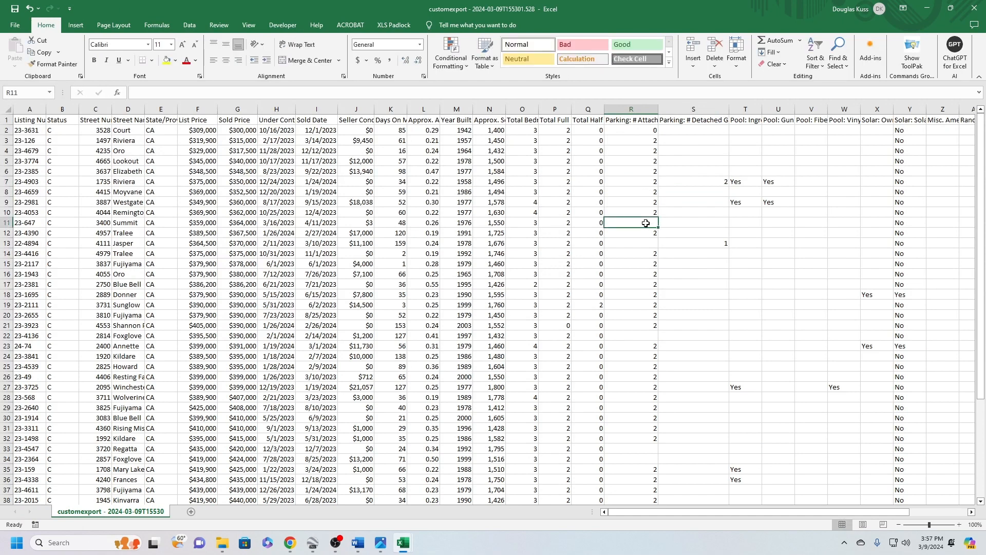
type("2")
Select row 13's data up to the detached garage cell, and look up that listing in Flexmls to check its parking
left_click_drag(642, 240, 98, 244)
left_click(714, 244)
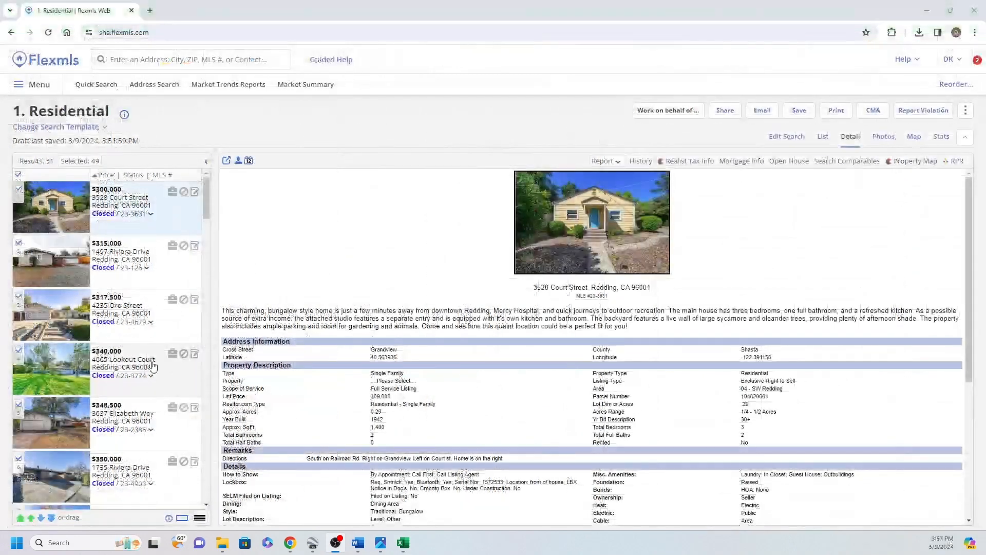
scroll(113, 355, "down", 1)
scroll(114, 355, "down", 6)
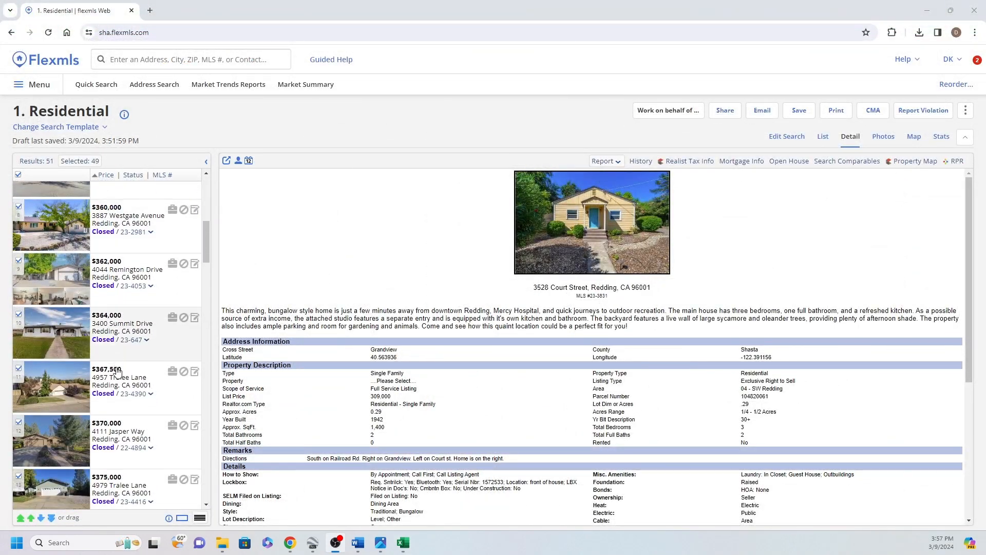
left_click(140, 454)
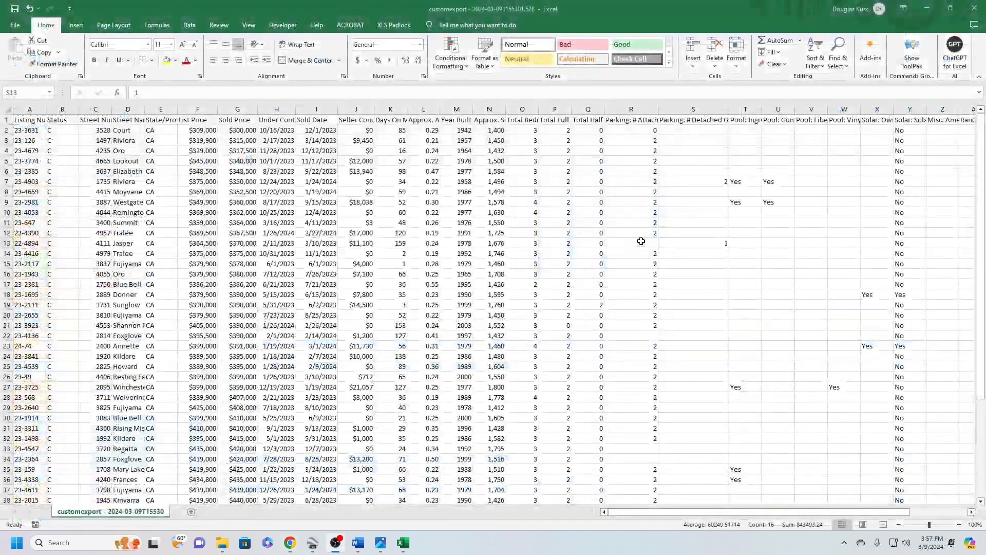
In the Excel export, fill the blank attached garage cells in rows 13, 22, 33 and 34 with 2
left_click(640, 240)
type("2")
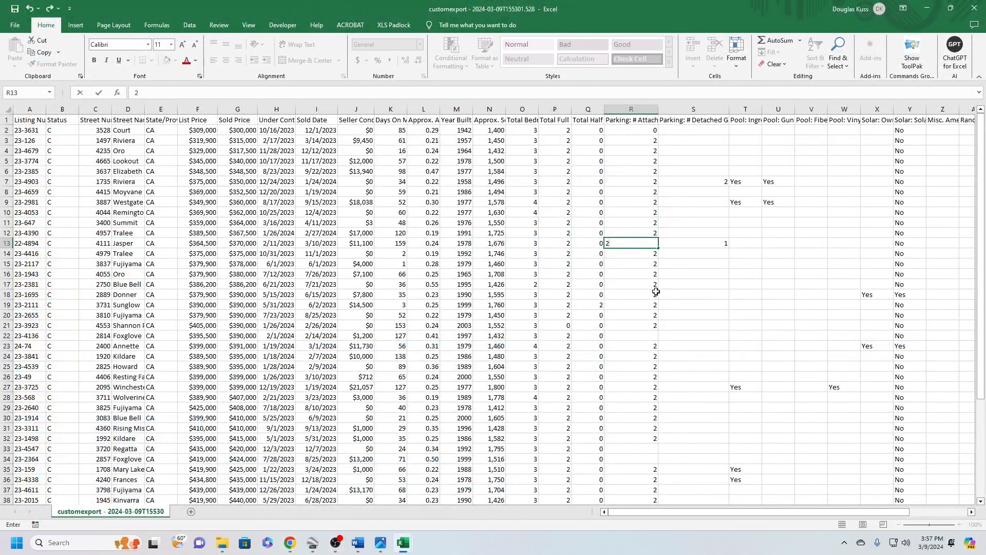
scroll(654, 286, "down", 2)
left_click(637, 274)
type("2")
left_click(627, 387)
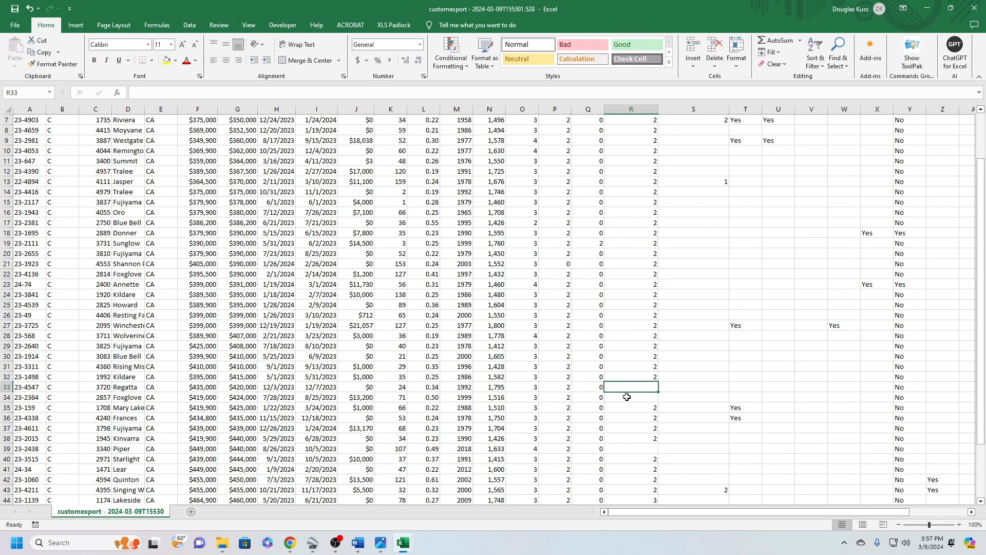
type("2")
left_click(628, 397)
type("2")
Fill the remaining blank attached garage cells in rows 39 and 45 with 2
scroll(651, 378, "down", 5)
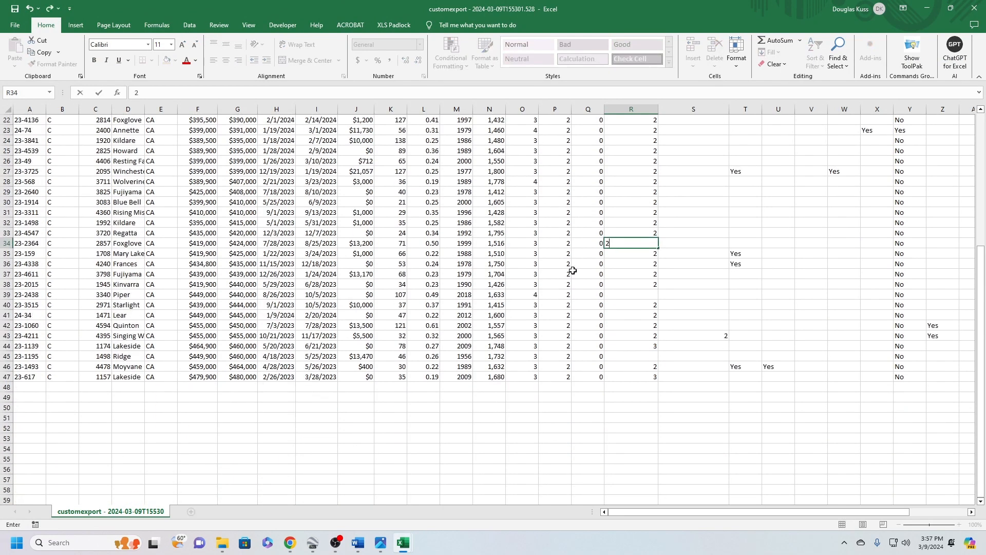
left_click(648, 295)
type("2")
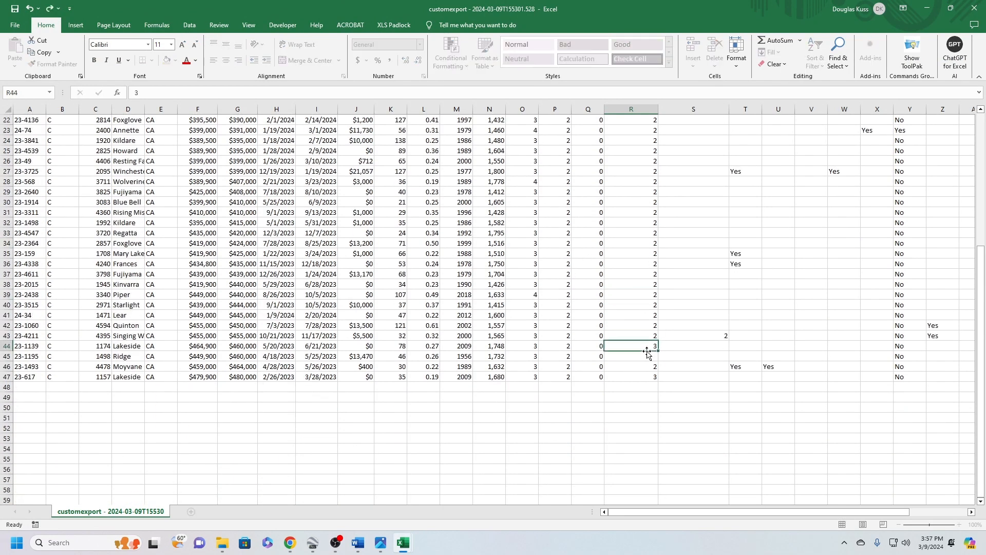
left_click(653, 344)
left_click(644, 356)
key("Up")
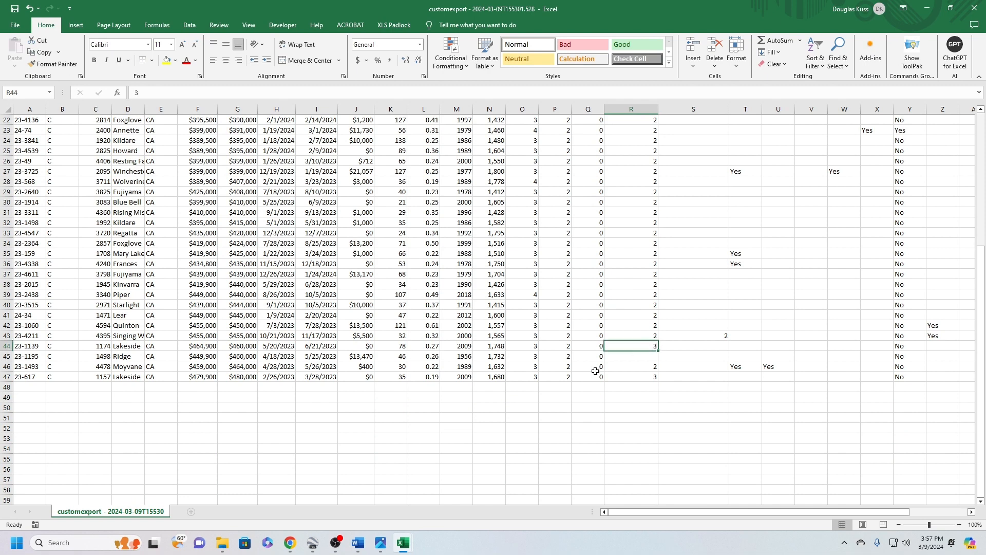
left_click(652, 357)
type("2")
left_click(640, 331)
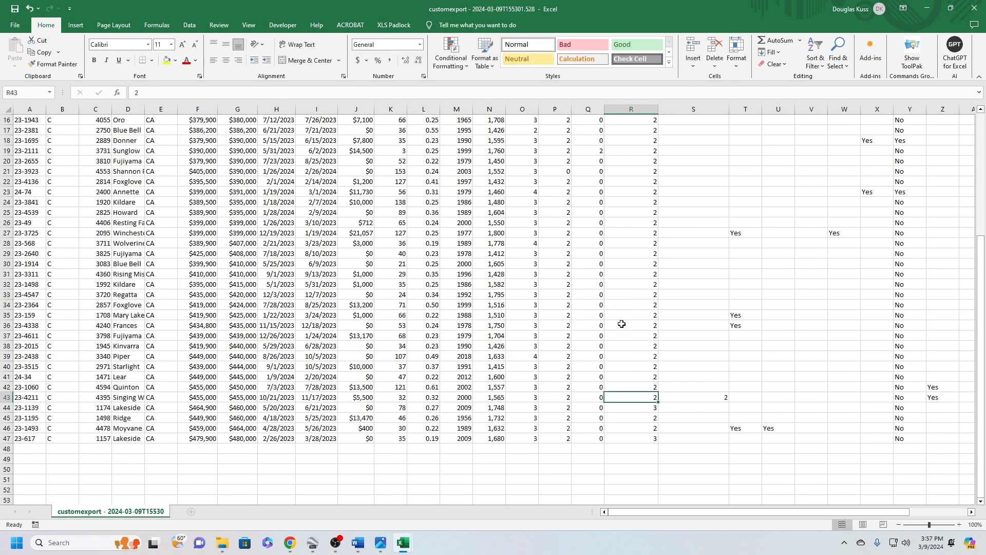
Delete the entire Parking: # Detached Garage column S
scroll(631, 326, "up", 7)
left_click(704, 109)
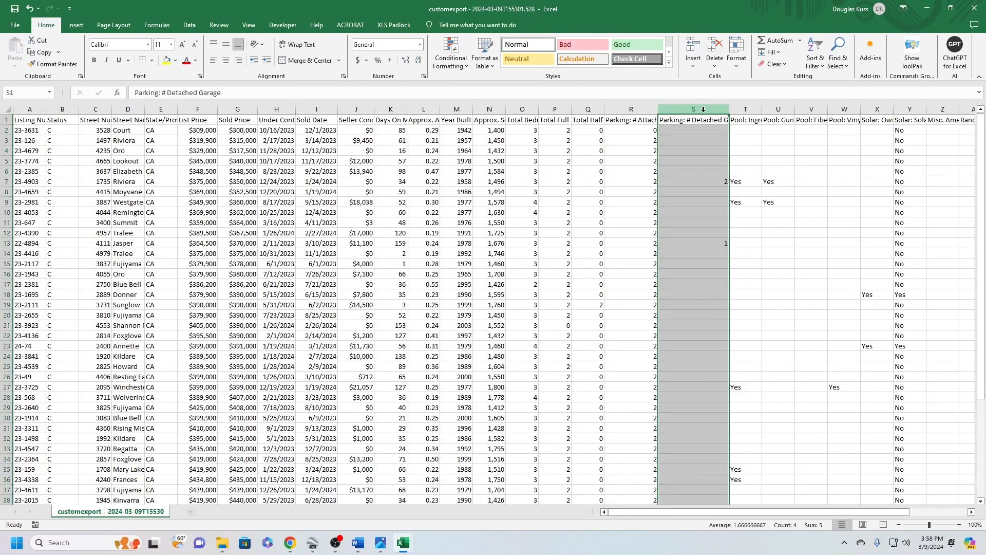
right_click(703, 109)
left_click(729, 212)
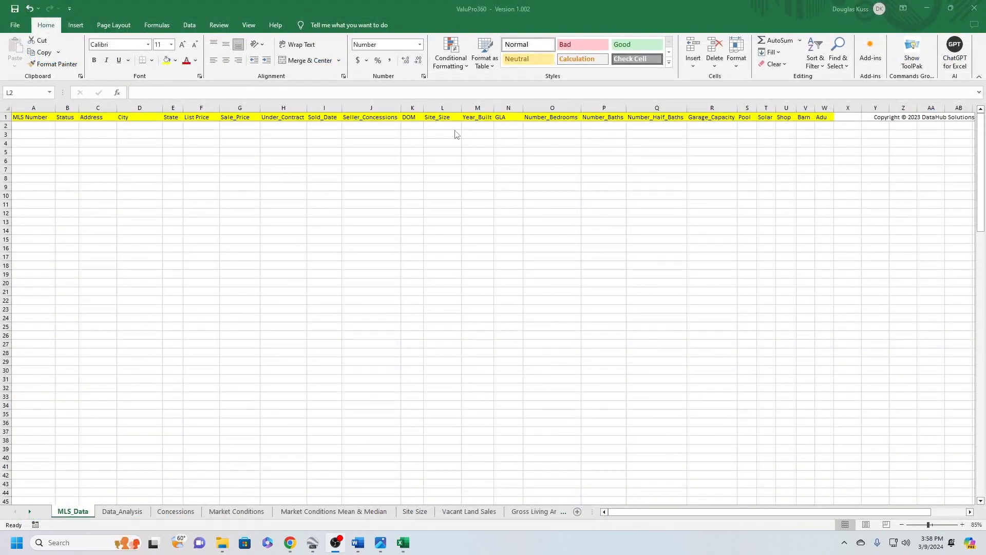
Check the Garage_Capacity column on the ValuPro360 MLS_Data sheet against the export's attached garage column R
left_click_drag(704, 126, 715, 353)
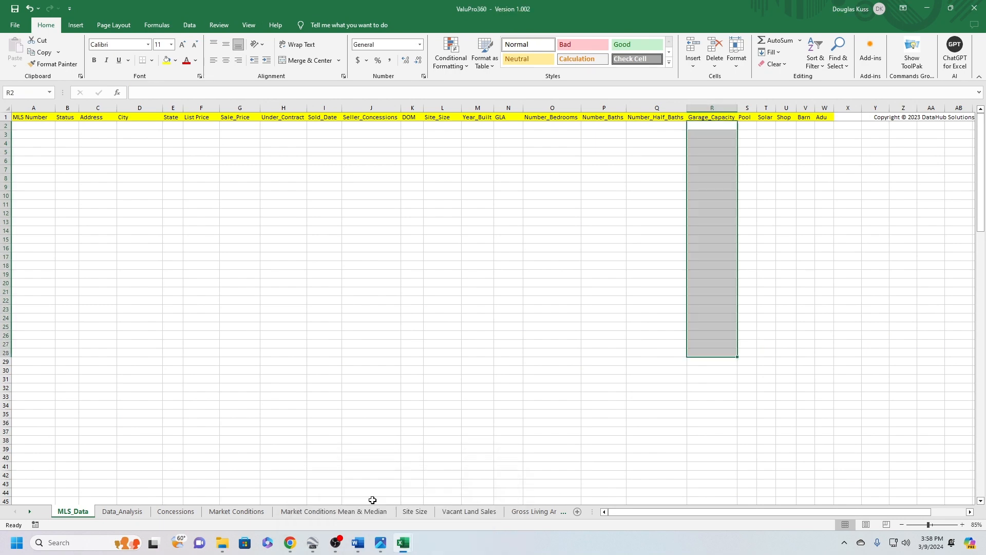
mouse_move(403, 542)
left_click(431, 521)
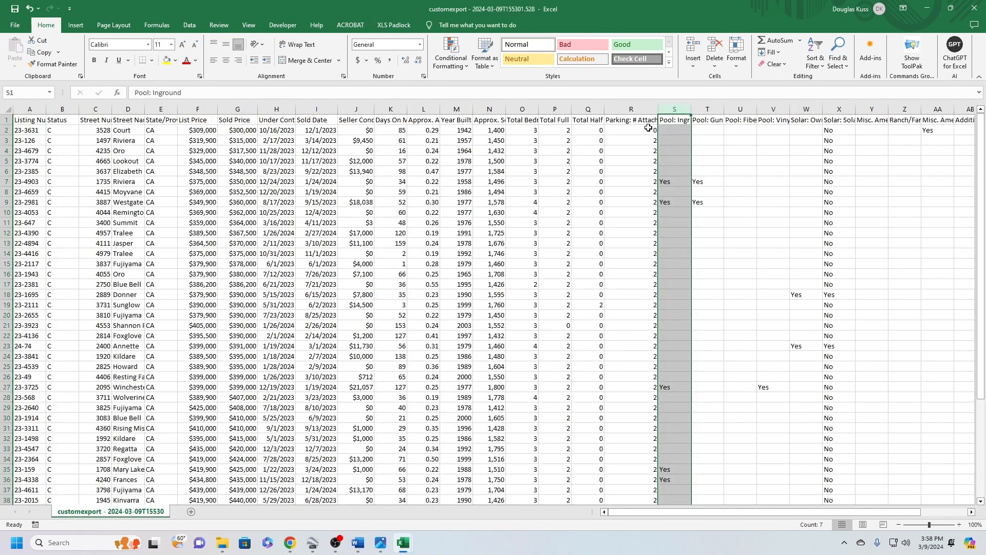
left_click(639, 110)
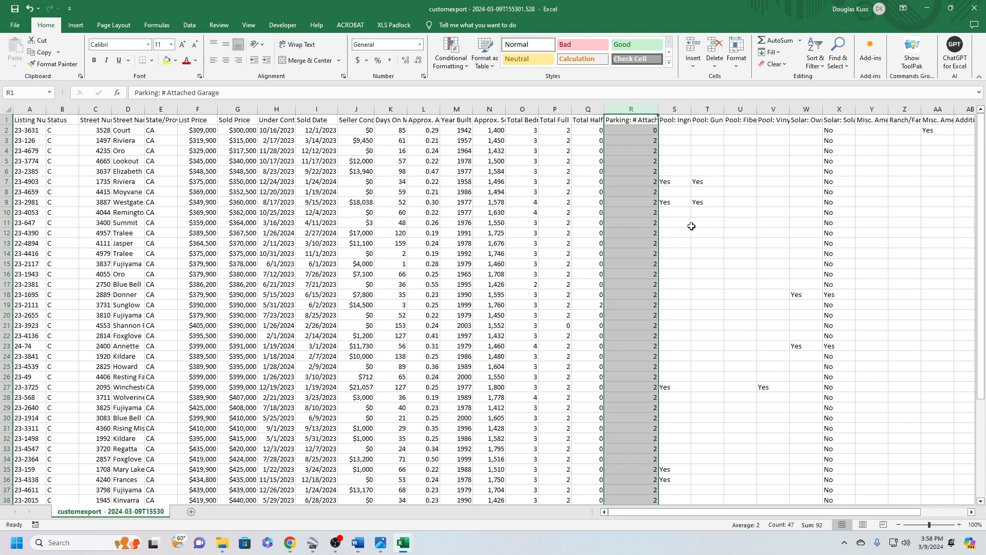
Examine the pool columns S to V, comparing the Yes entries under Inground with those under the pool type columns
left_click_drag(669, 120, 773, 121)
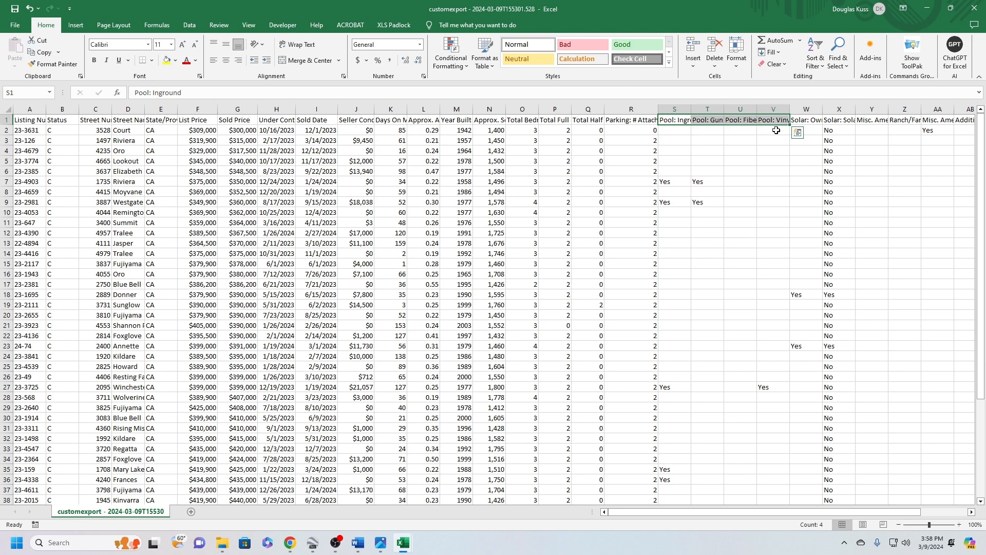
left_click(673, 182)
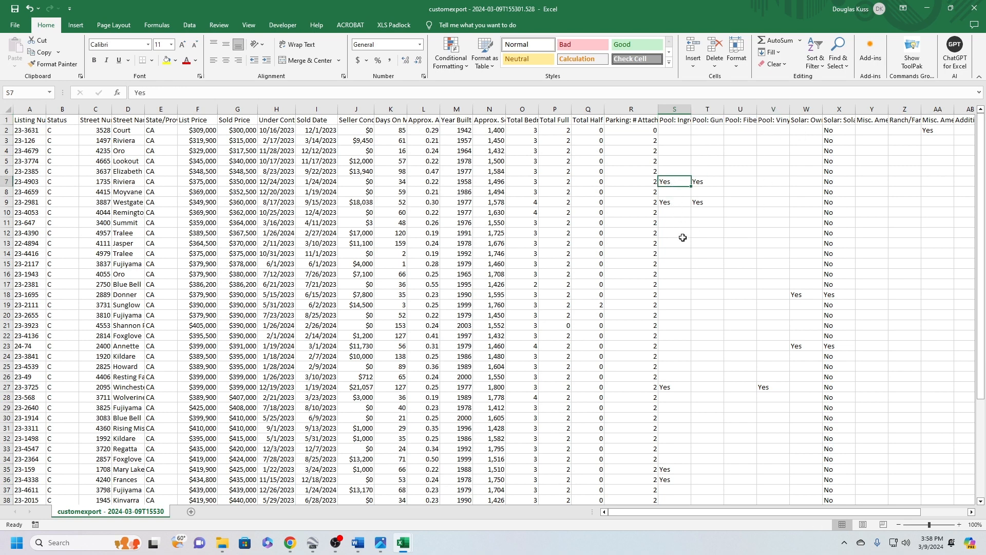
left_click(667, 205)
left_click(672, 388)
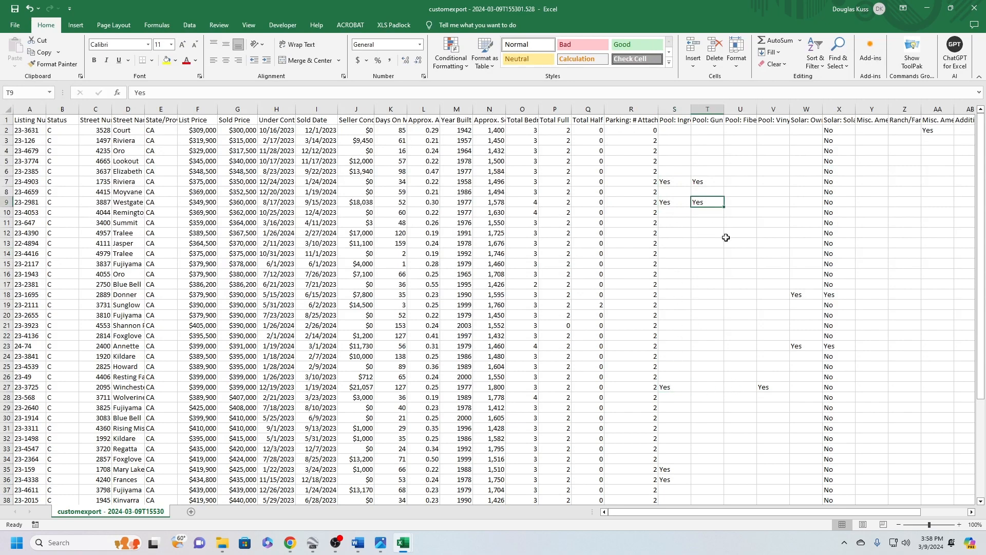
left_click(769, 387)
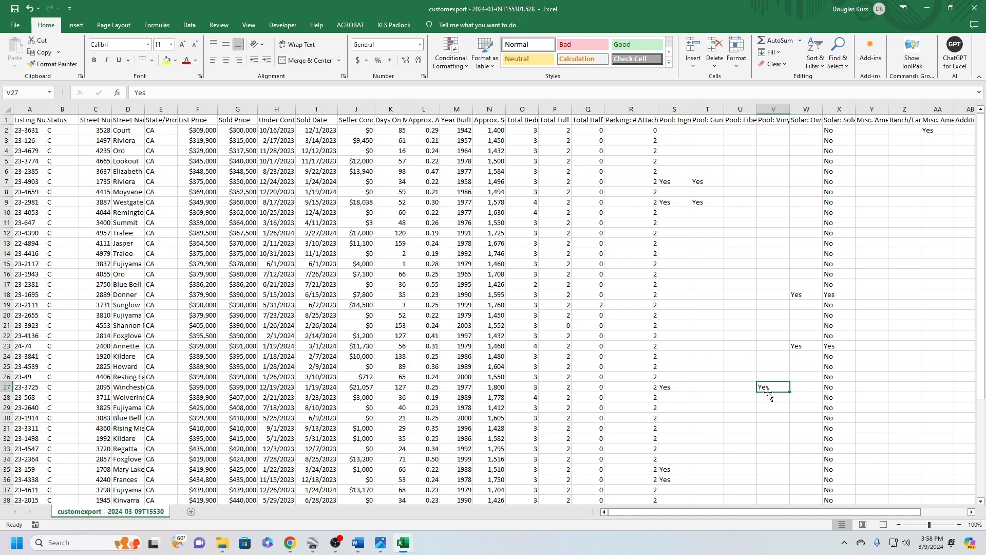
left_click_drag(764, 387, 673, 386)
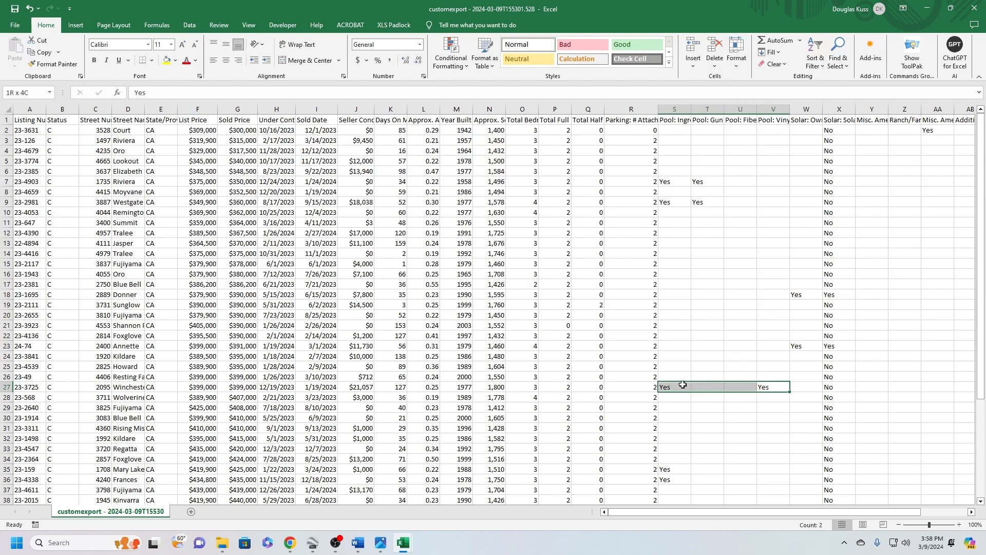
left_click(777, 387)
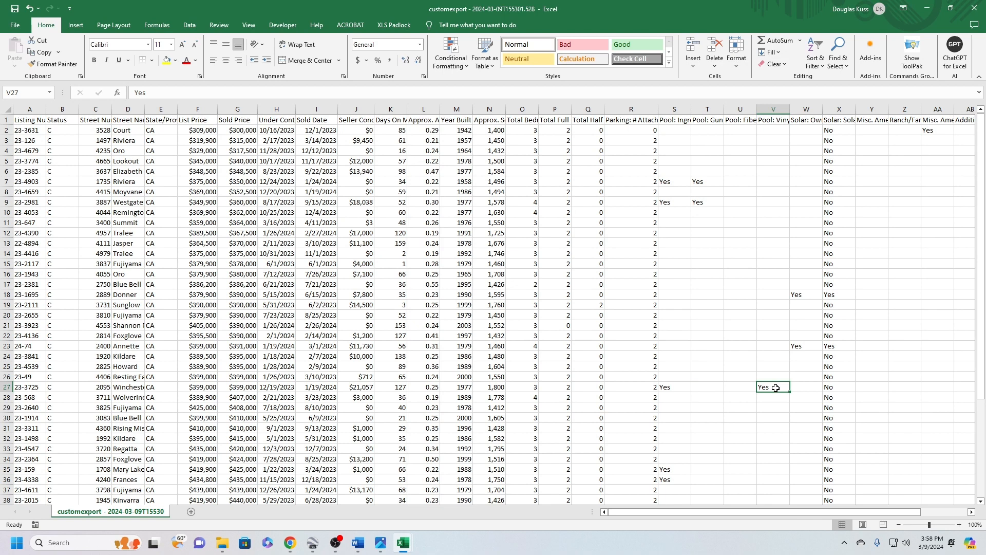
left_click(664, 389)
left_click(761, 388)
Fill the blank Pool: Inground cells with No in rows 2 to 6, row 8 and rows 10 to 26
left_click(681, 130)
type("No")
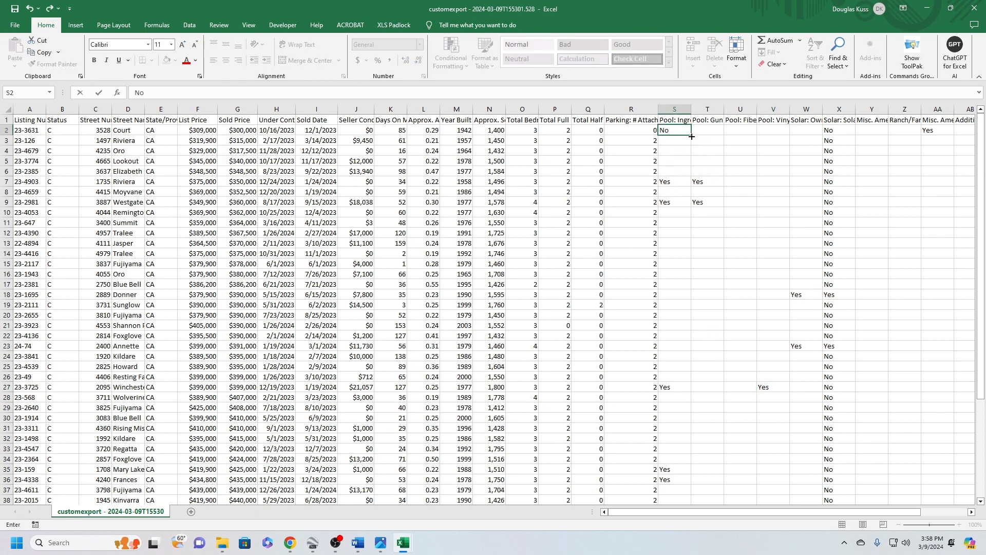
left_click_drag(692, 136, 689, 172)
left_click(678, 193)
type("No")
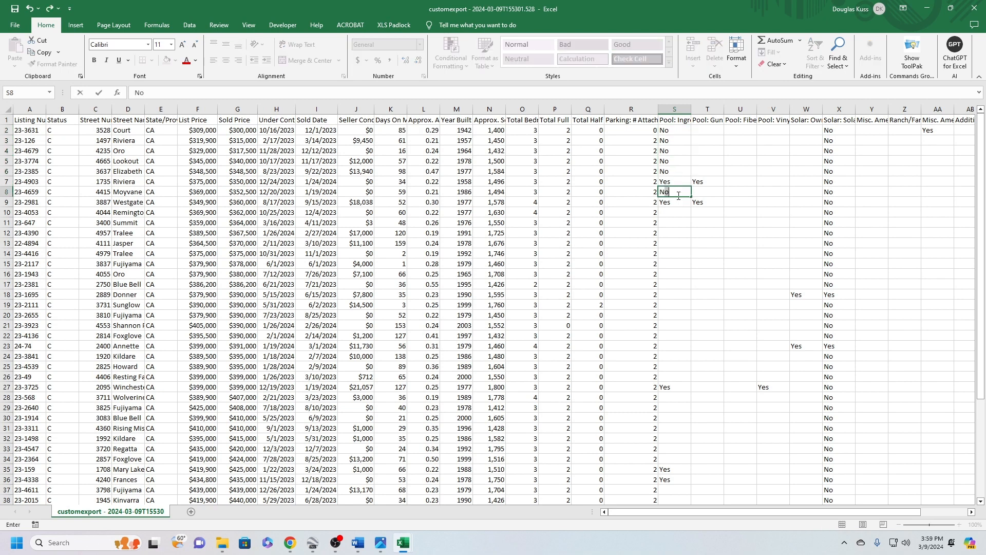
left_click(674, 211)
type("No")
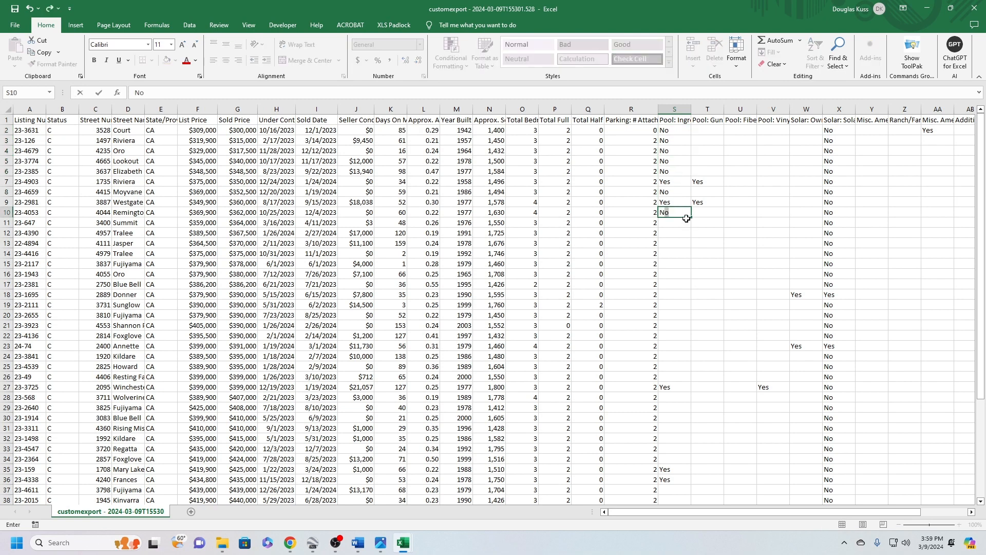
double_click(693, 219)
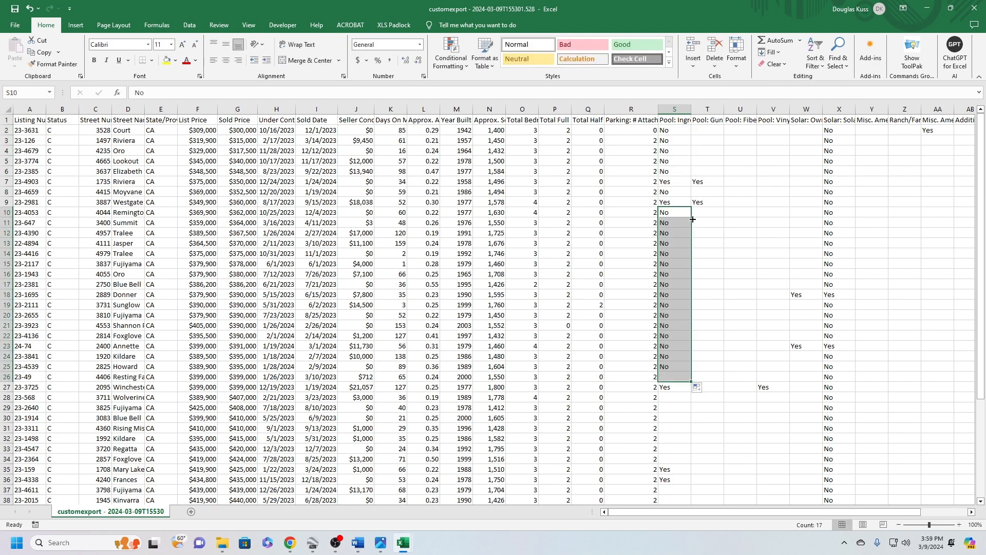
Fill the remaining blank Pool: Inground cells with No in rows 28 to 34, rows 37 to 45 and row 47
left_click(675, 399)
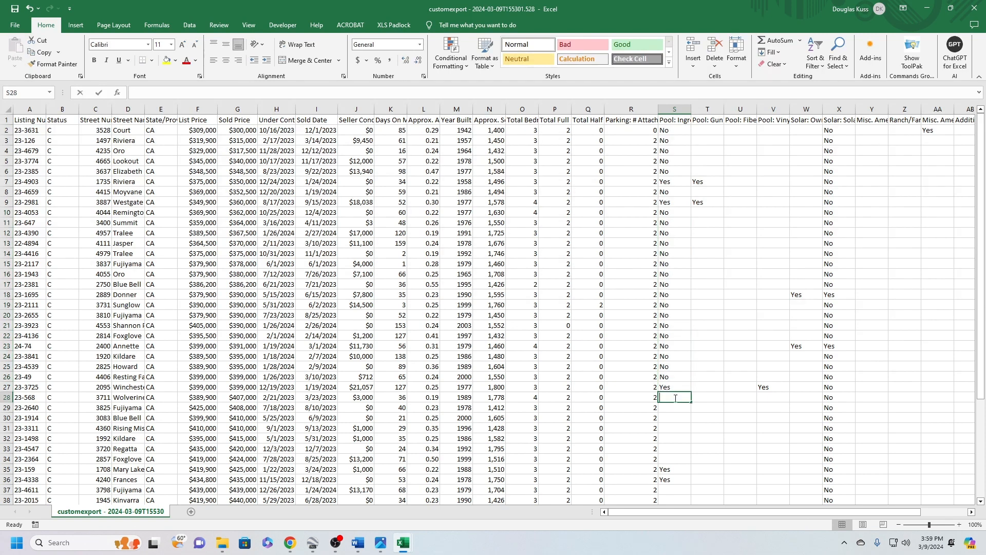
type("No")
left_click_drag(693, 403, 694, 310)
left_click(677, 341)
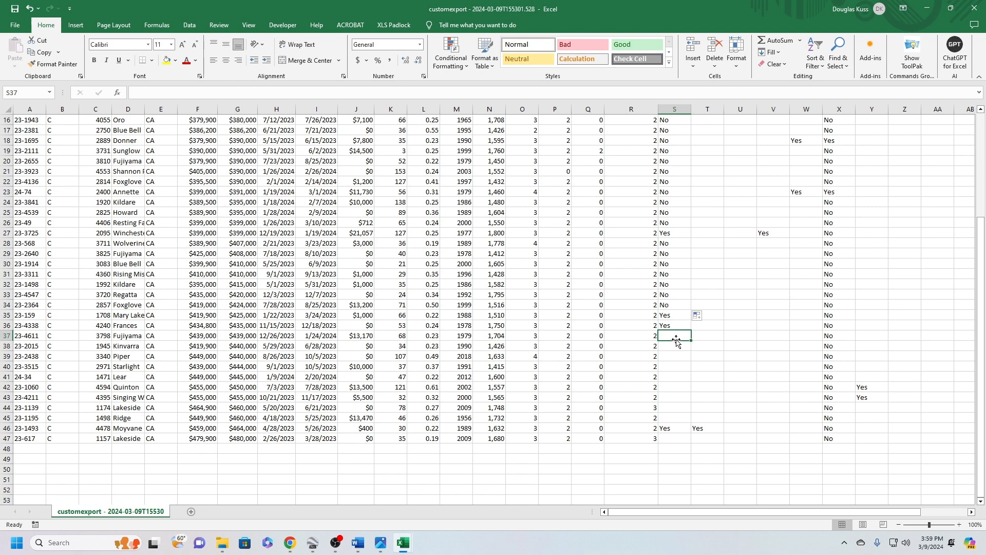
type("No")
left_click_drag(692, 342, 691, 421)
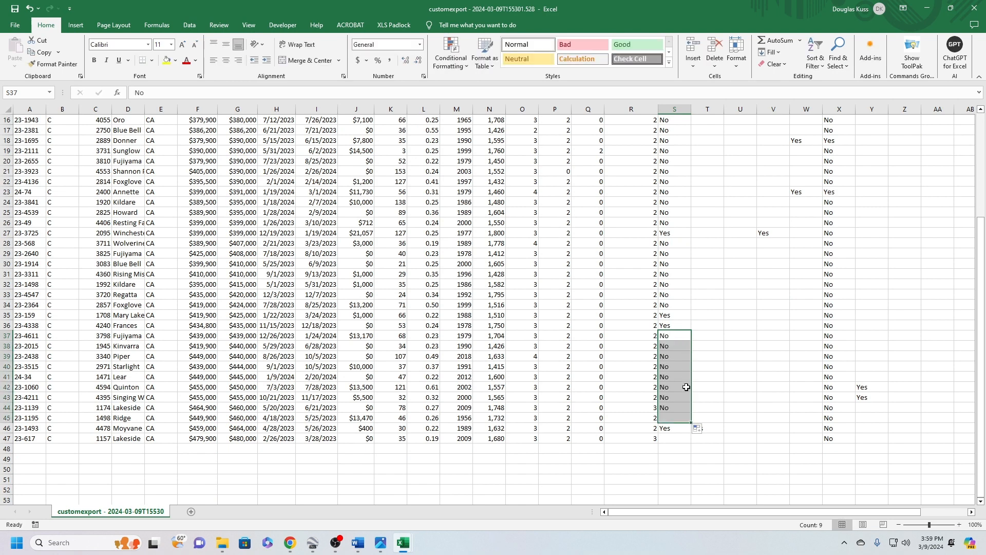
left_click(679, 437)
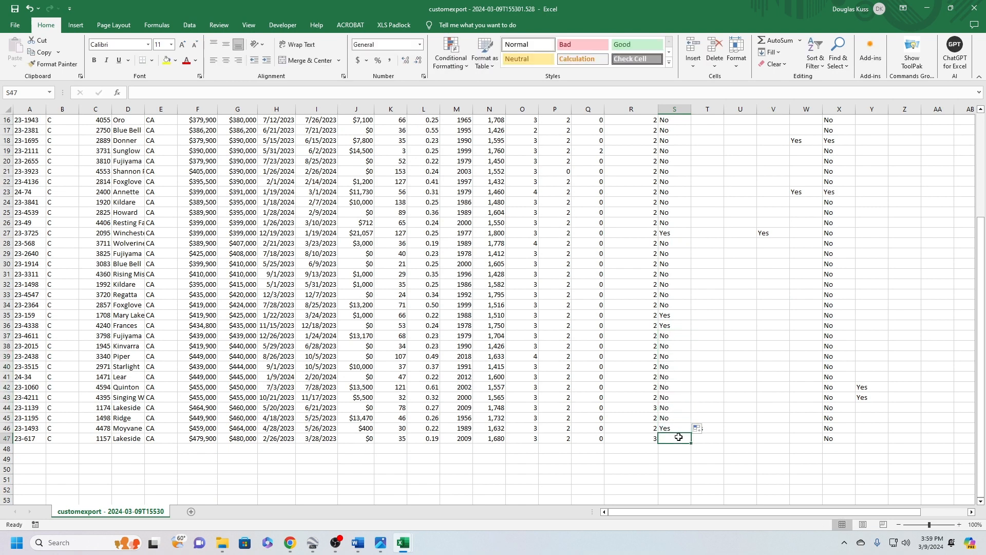
left_click(709, 377)
Delete the Pool: Gunite, Pool: Fiberglass and Pool: Vinyl columns
scroll(710, 376, "up", 5)
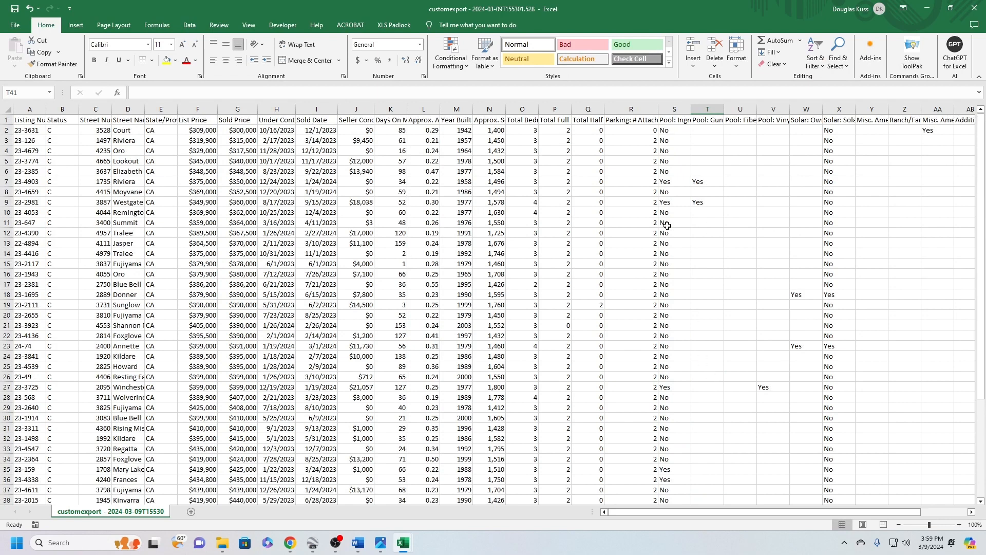
right_click(708, 109)
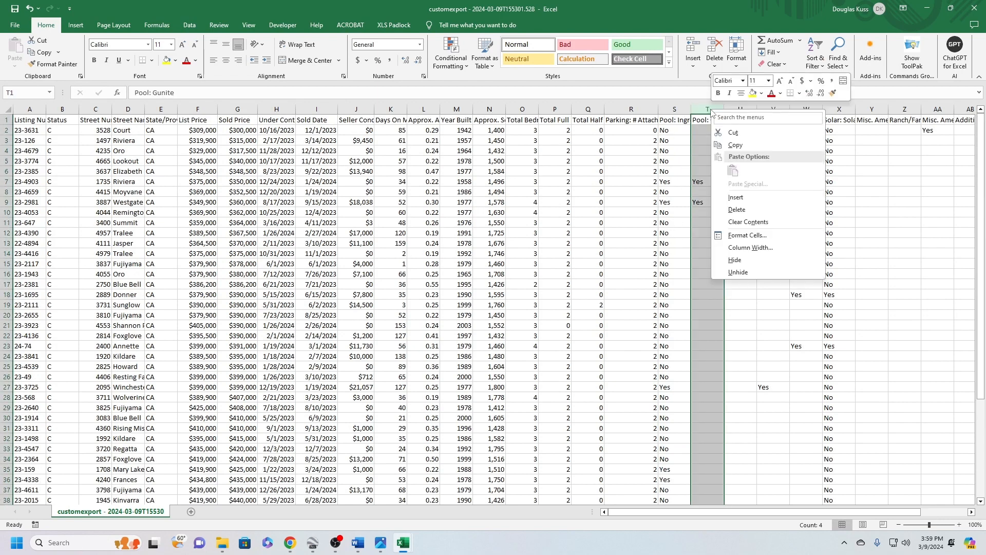
left_click(738, 210)
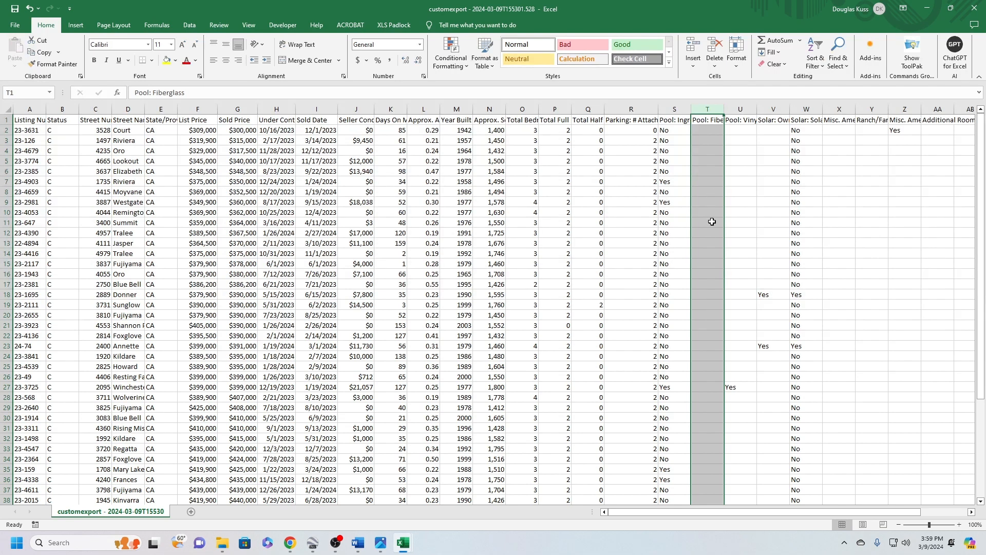
right_click(717, 110)
left_click(738, 213)
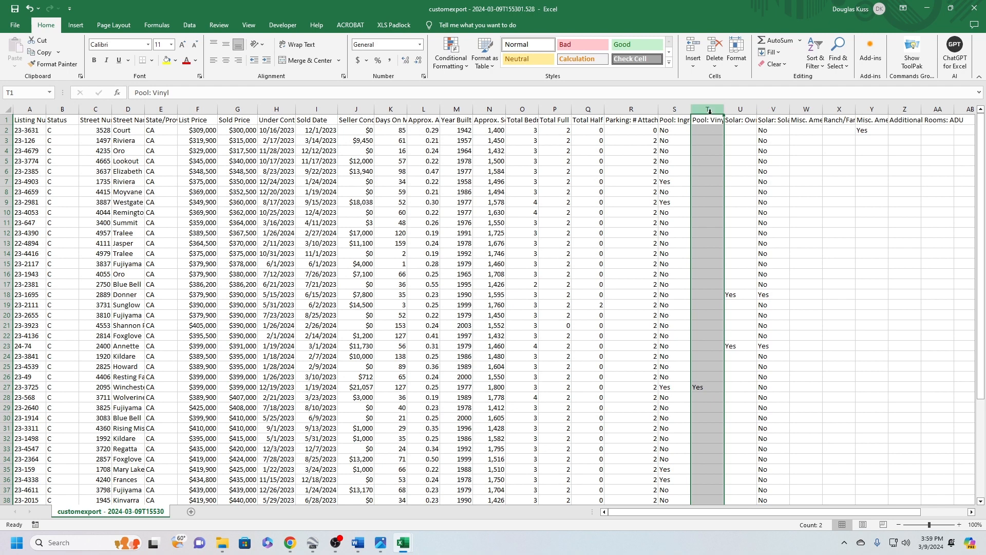
right_click(710, 109)
left_click(736, 213)
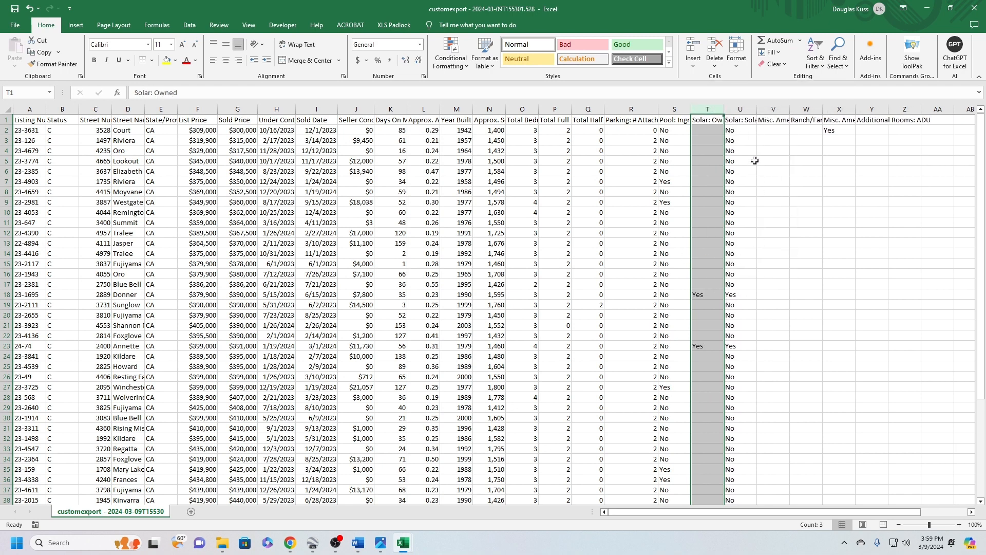
Widen the second solar column U slightly and check its Yes entries in rows 18 and 23
left_click_drag(755, 113, 764, 114)
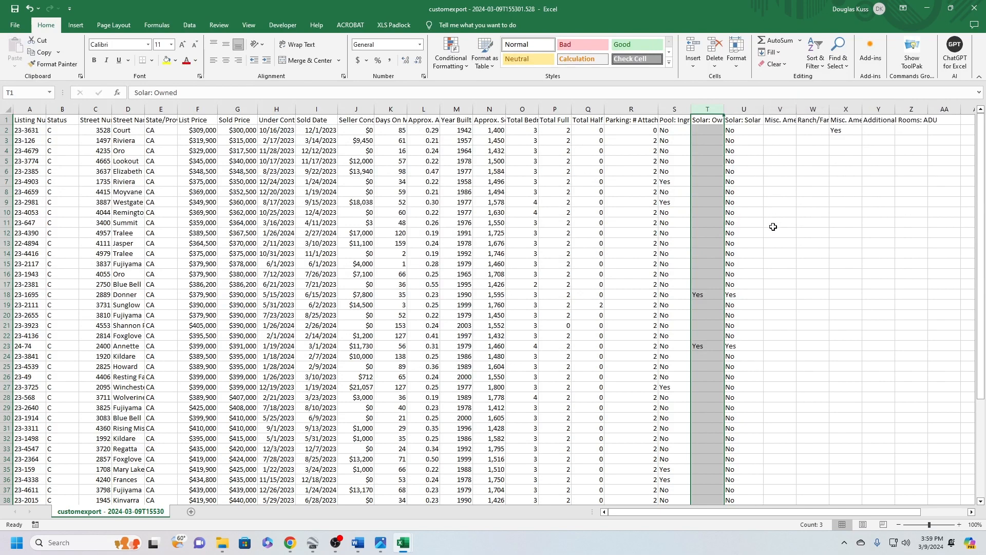
left_click(740, 297)
left_click(741, 346)
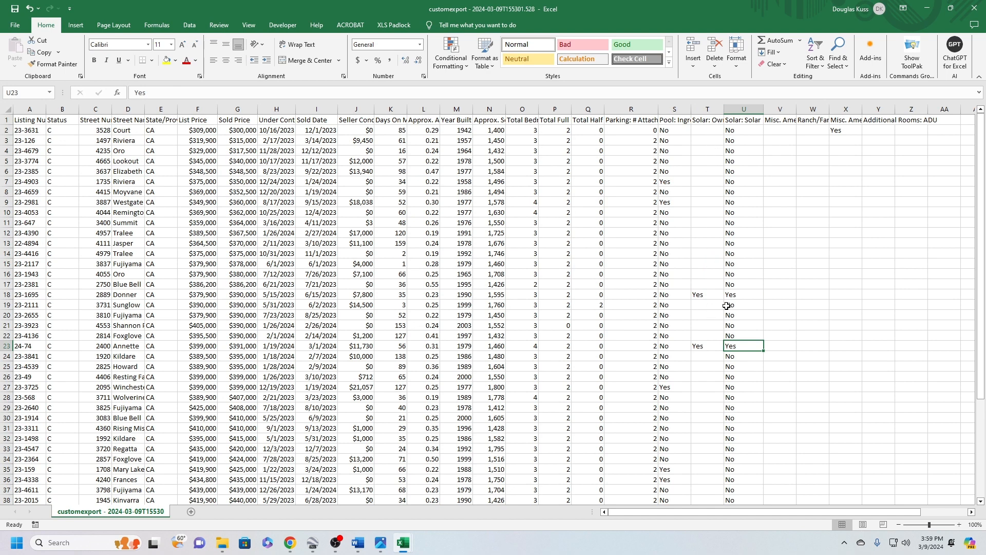
Check the Yes entries in the two solar columns against each other and delete the Solar: Owned column
left_click(744, 297)
left_click(741, 346)
scroll(741, 346, "down", 4)
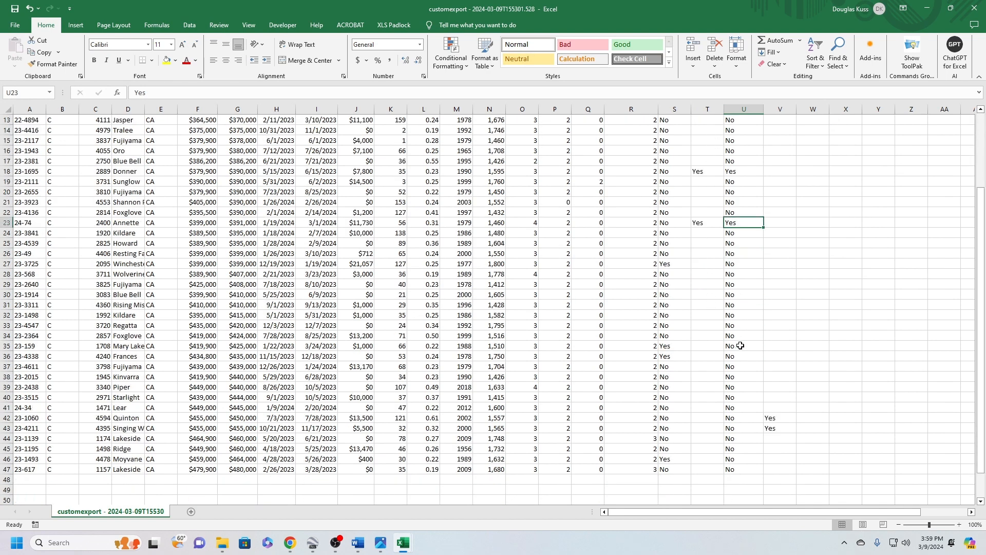
scroll(740, 346, "up", 4)
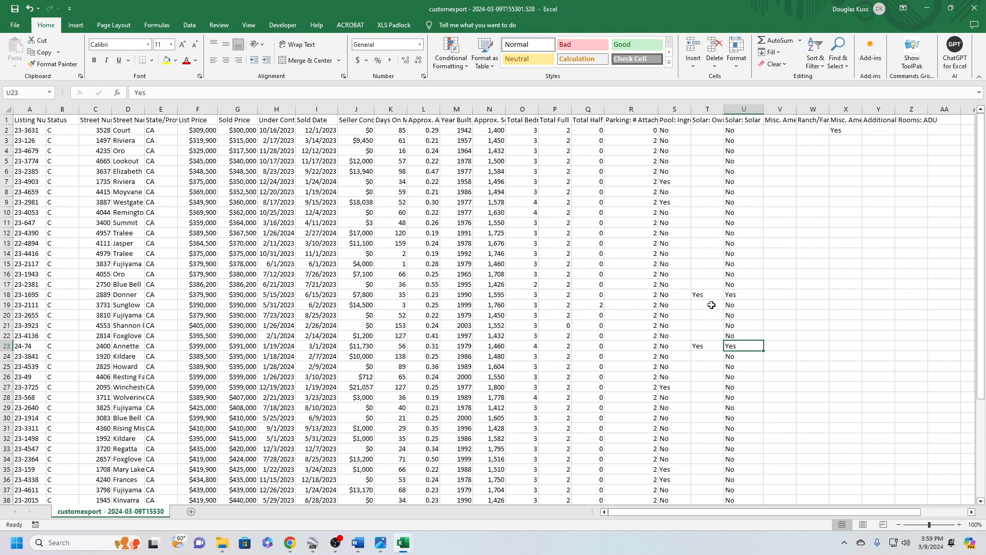
scroll(707, 343, "down", 2)
scroll(705, 360, "up", 2)
right_click(707, 110)
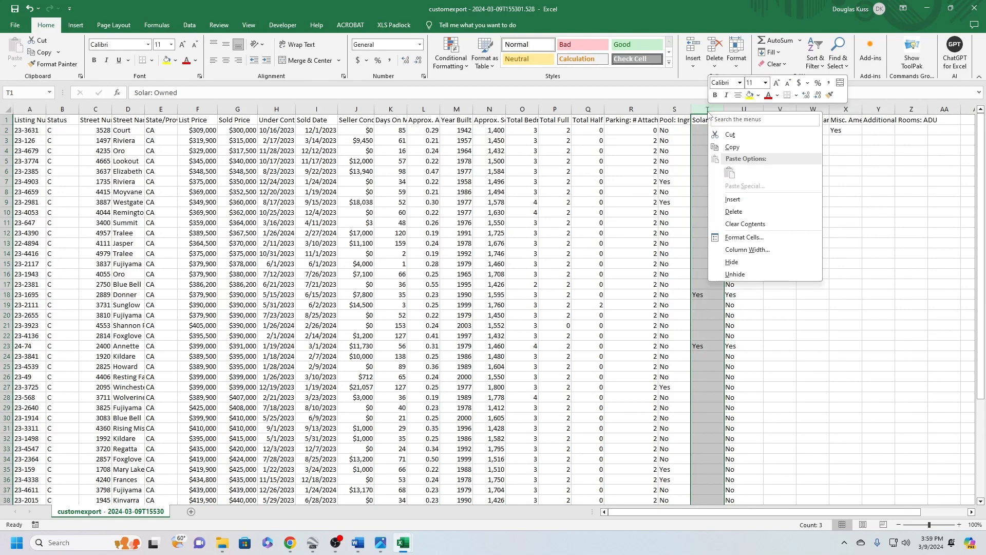
left_click(734, 211)
Fill the blank cells of the first Misc. column U with No in rows 2 to 41
scroll(822, 291, "down", 5)
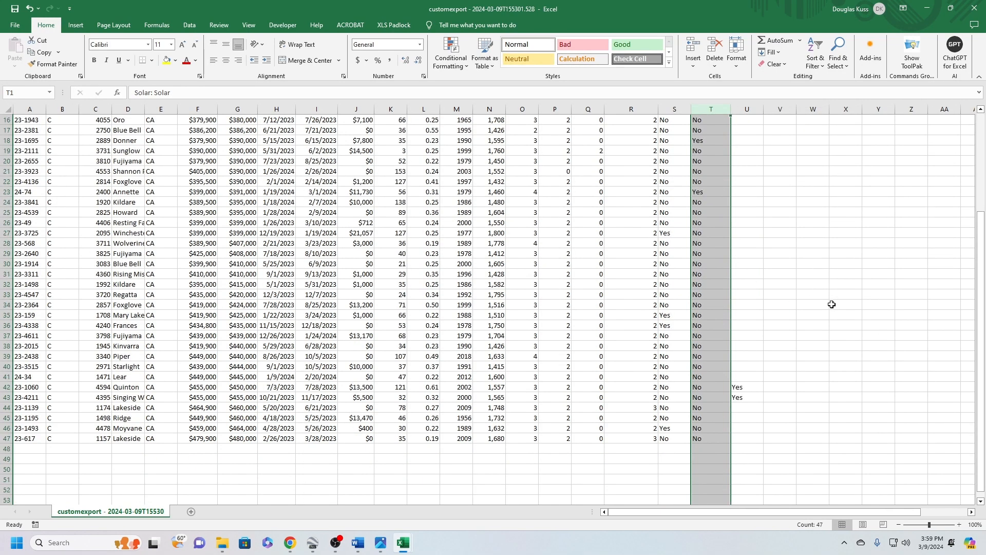
scroll(751, 386, "up", 5)
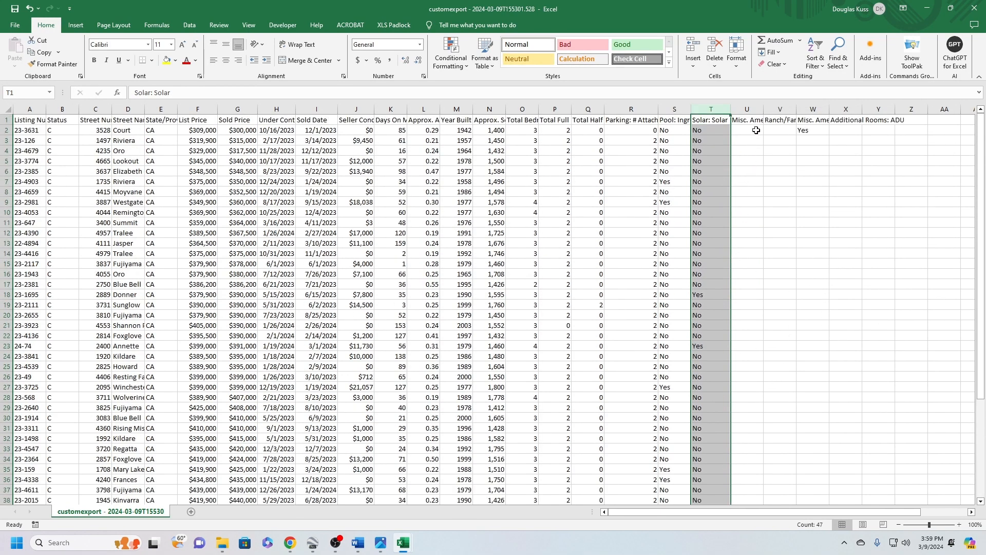
left_click(754, 129)
type("N")
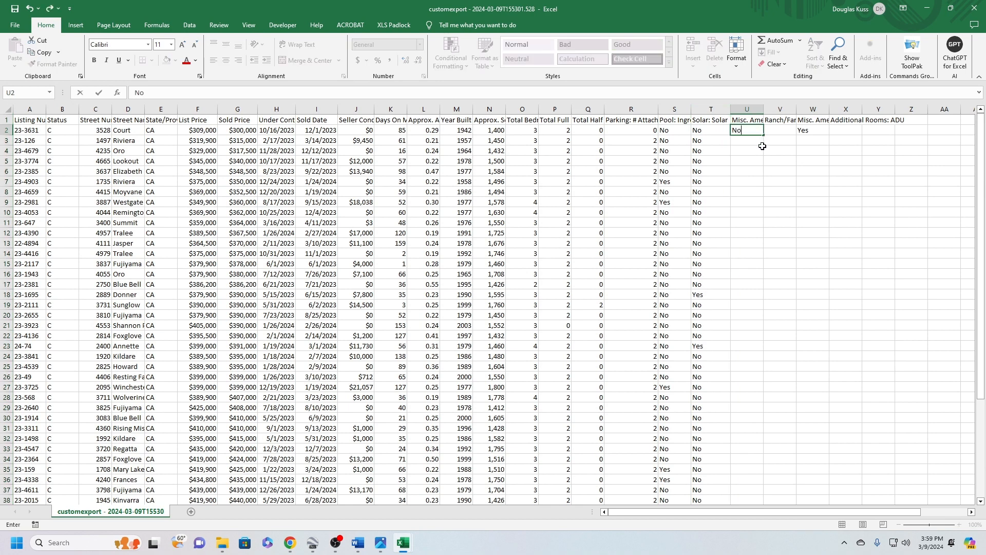
type("o")
left_click_drag(764, 135, 766, 321)
Fill the remaining blank cells of column U with No in rows 44 to 47
left_click(753, 343)
type("No")
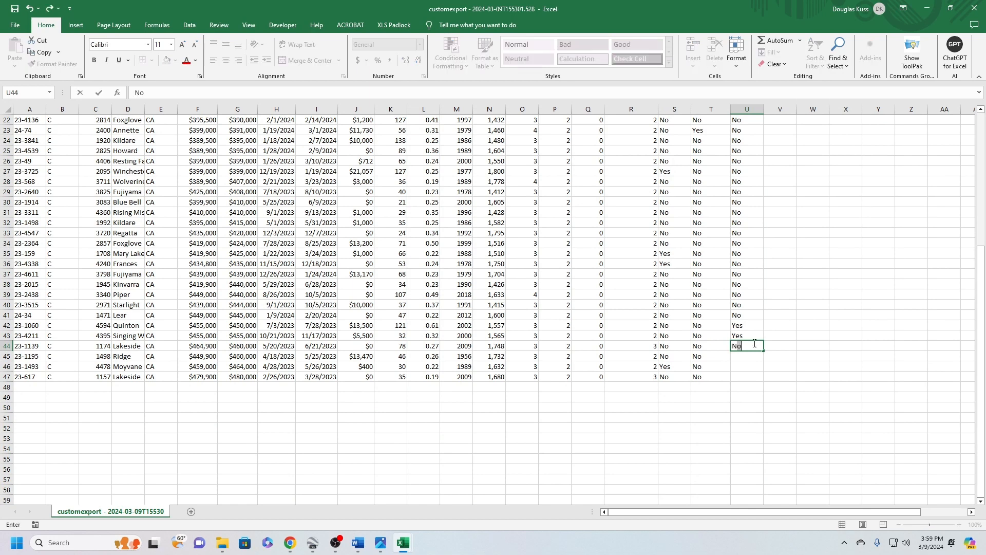
key("F2")
left_click_drag(765, 352, 764, 379)
scroll(786, 278, "up", 7)
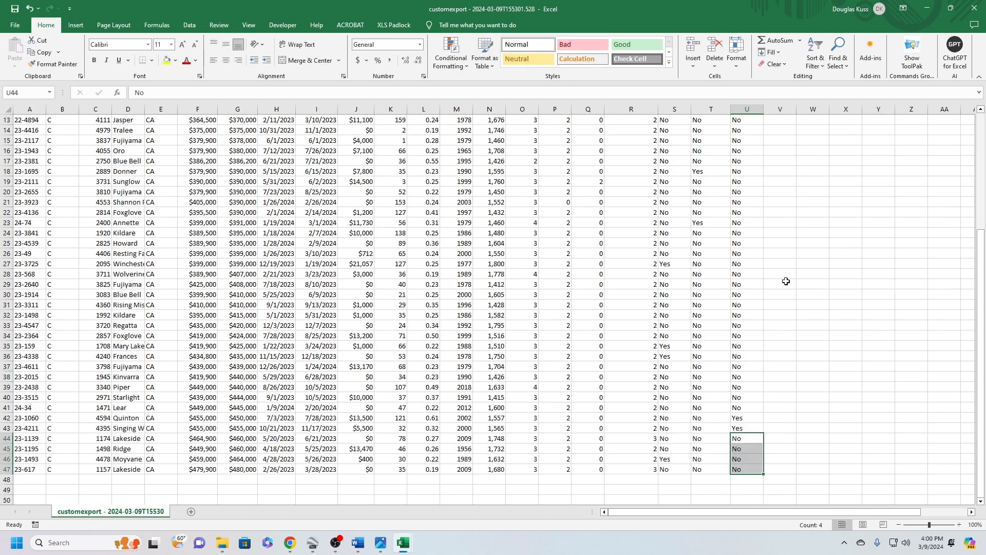
scroll(796, 231, "down", 10)
scroll(794, 253, "up", 10)
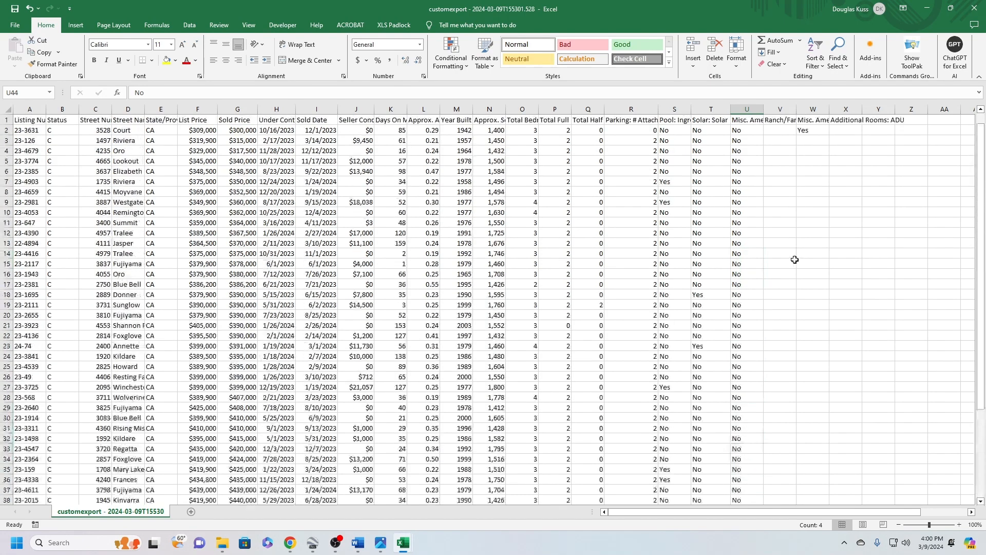
Fill the whole Ranch/Farm column V with No in rows 2 to 47
left_click(779, 129)
type("No")
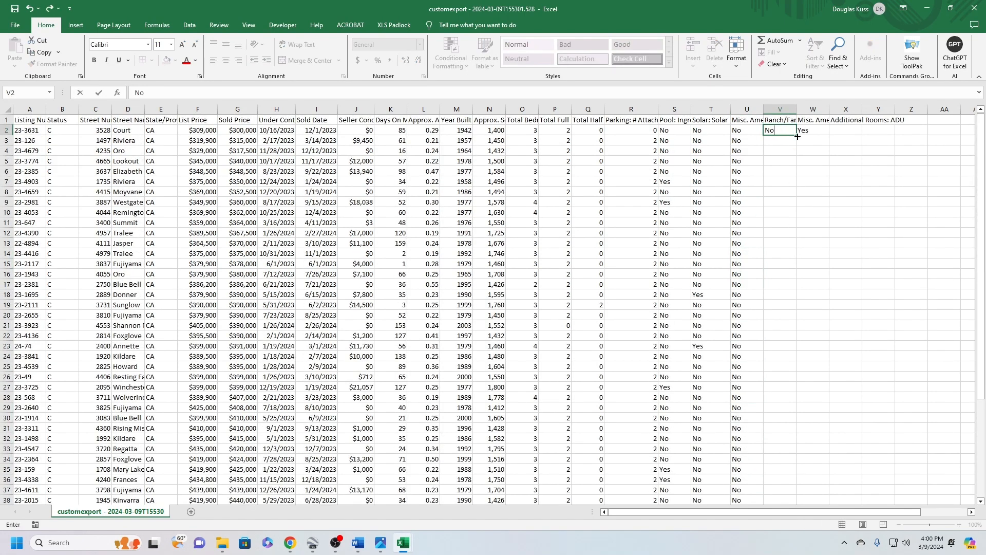
double_click(797, 137)
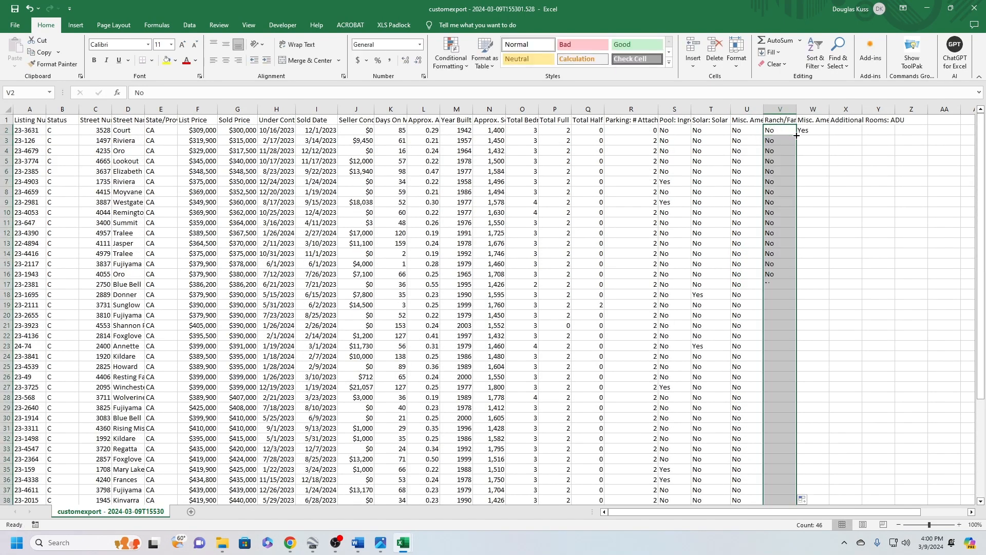
scroll(825, 226, "down", 5)
scroll(827, 231, "up", 5)
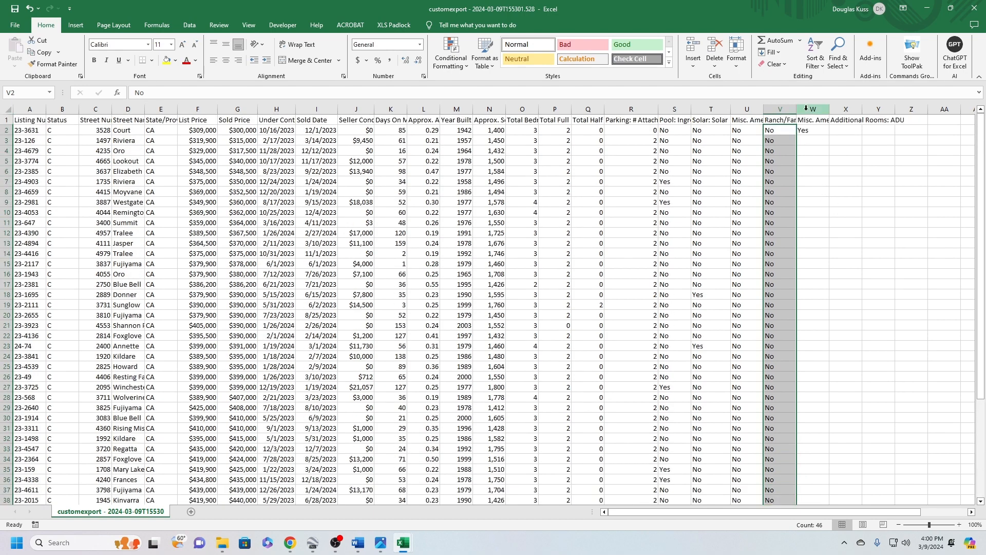
Fill the blank cells of the second Misc. column W with No in rows 3 to 47
left_click(811, 138)
type("No")
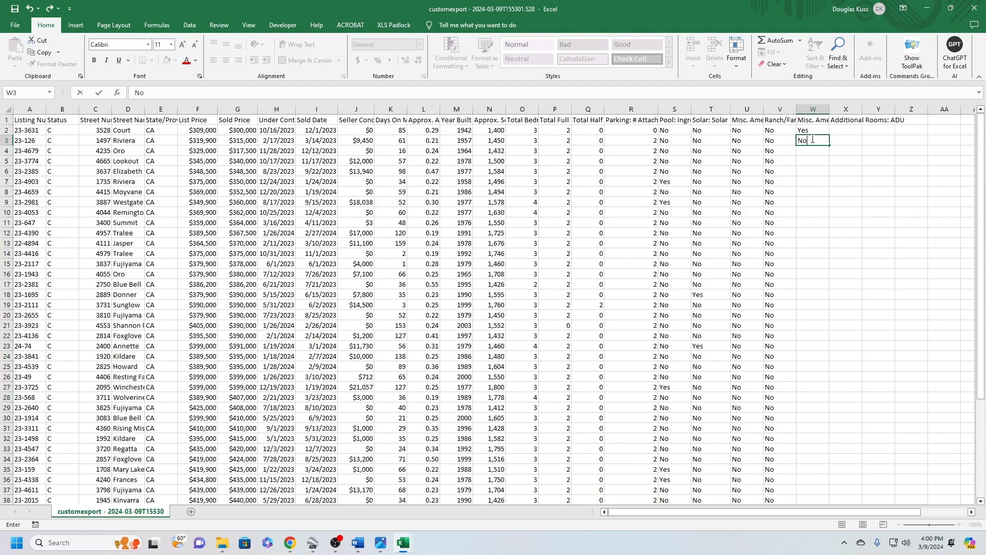
double_click(830, 145)
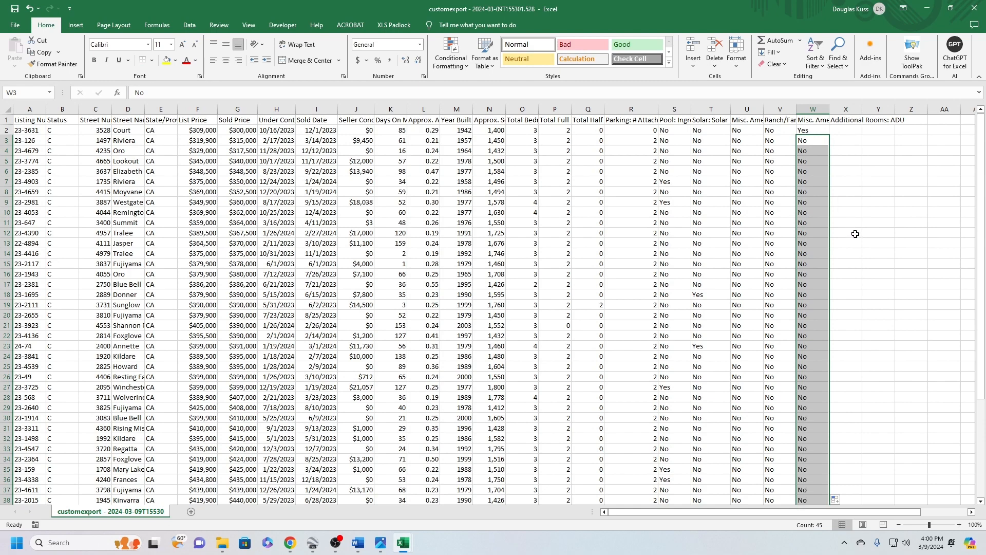
scroll(855, 233, "down", 7)
scroll(567, 326, "up", 7)
Shrink the ValuPro360 and custom export workbook windows and place the export in front, below the MLS_Data headers
left_click(33, 141)
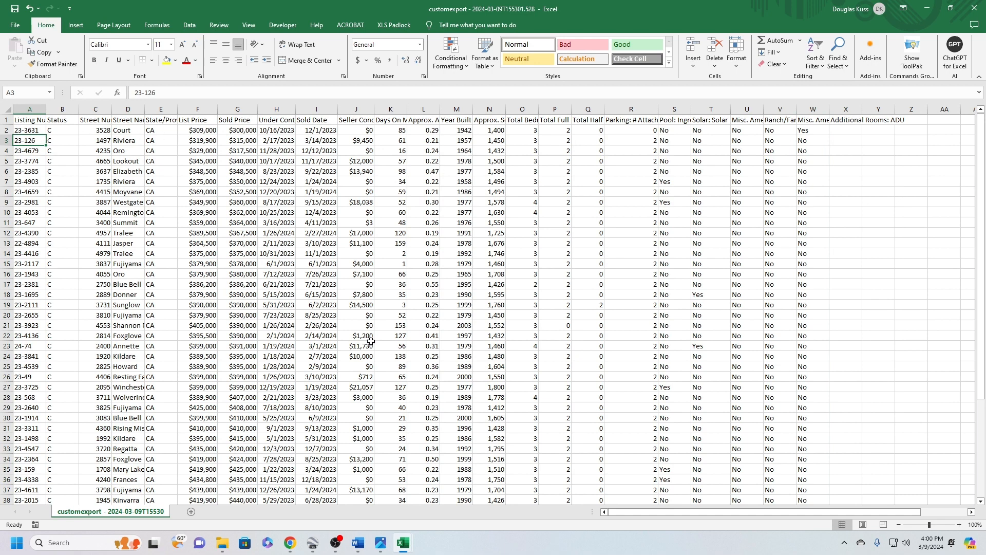
left_click(381, 514)
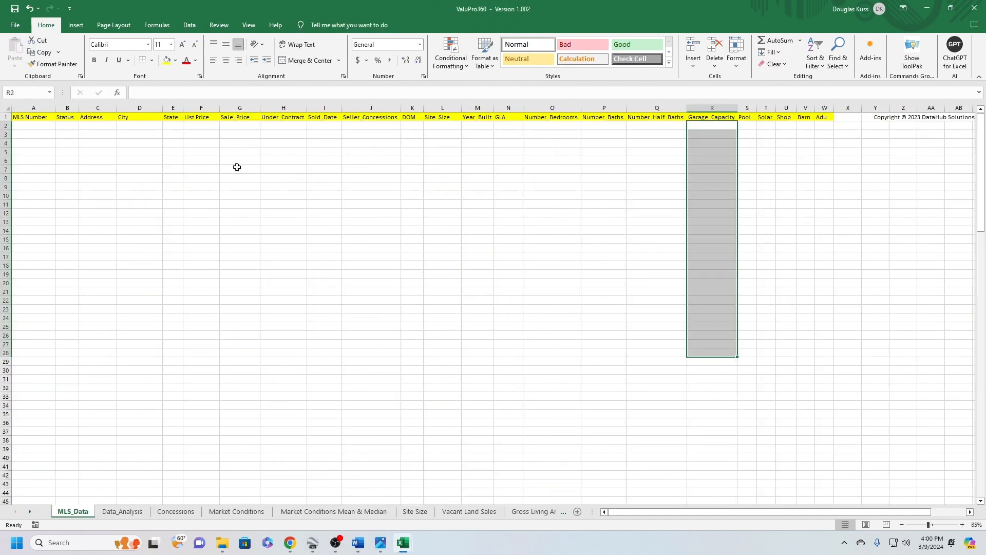
left_click(40, 128)
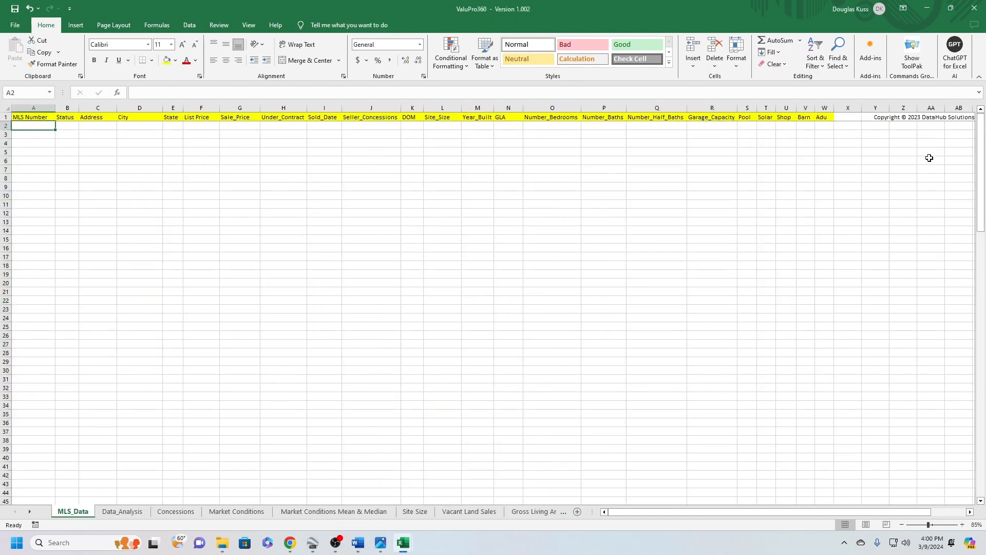
left_click(951, 8)
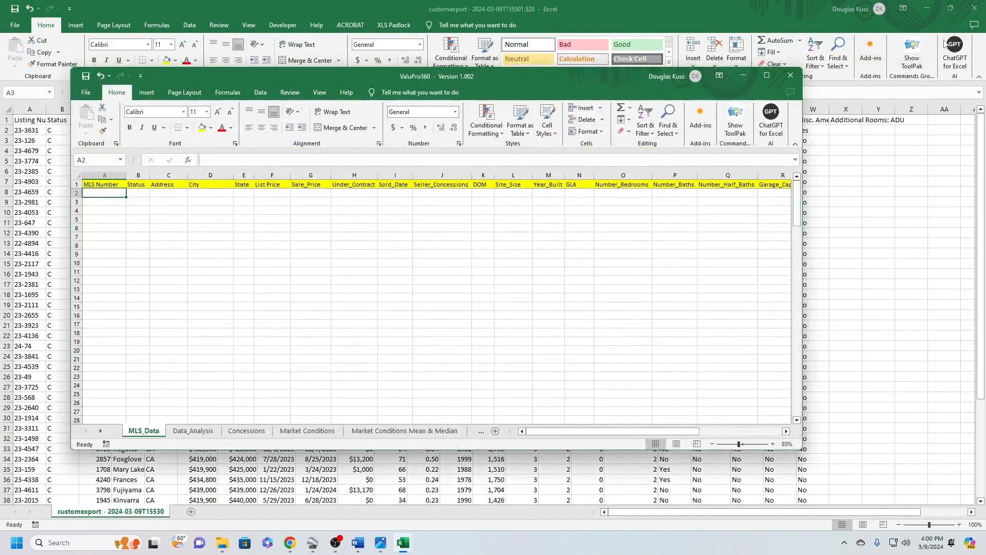
left_click(951, 9)
left_click_drag(585, 96, 451, 230)
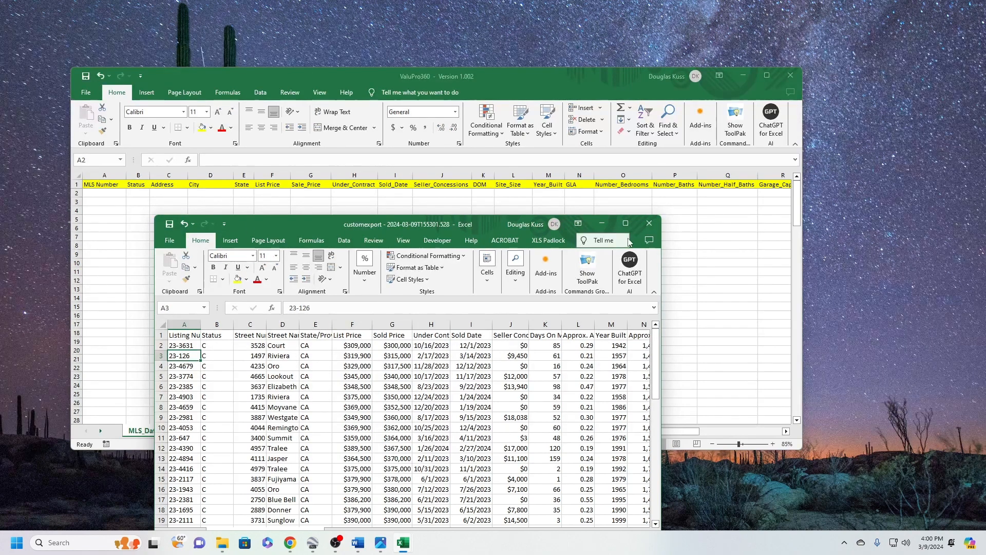
Compare the export's street number and name columns with the Address column of the MLS_Data sheet
left_click(294, 344)
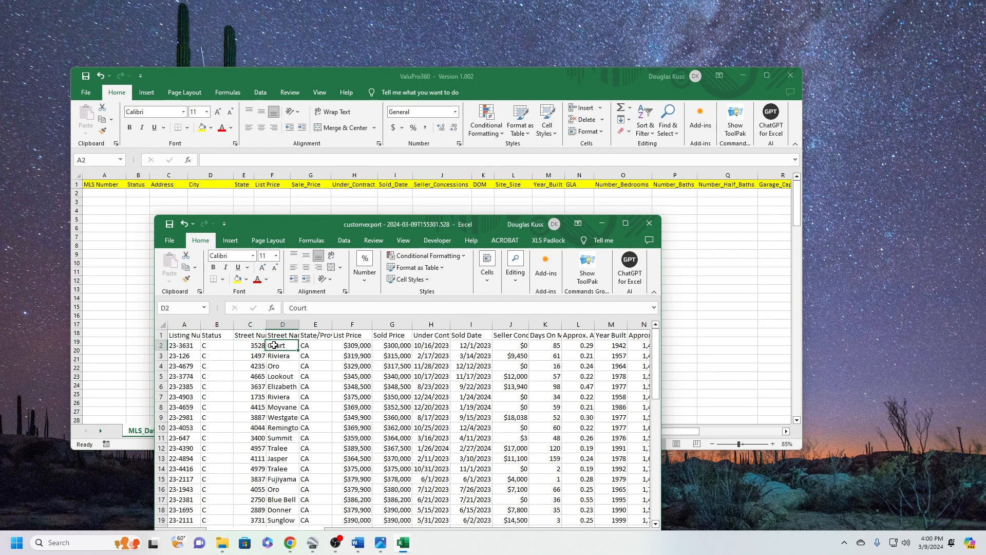
left_click(160, 189)
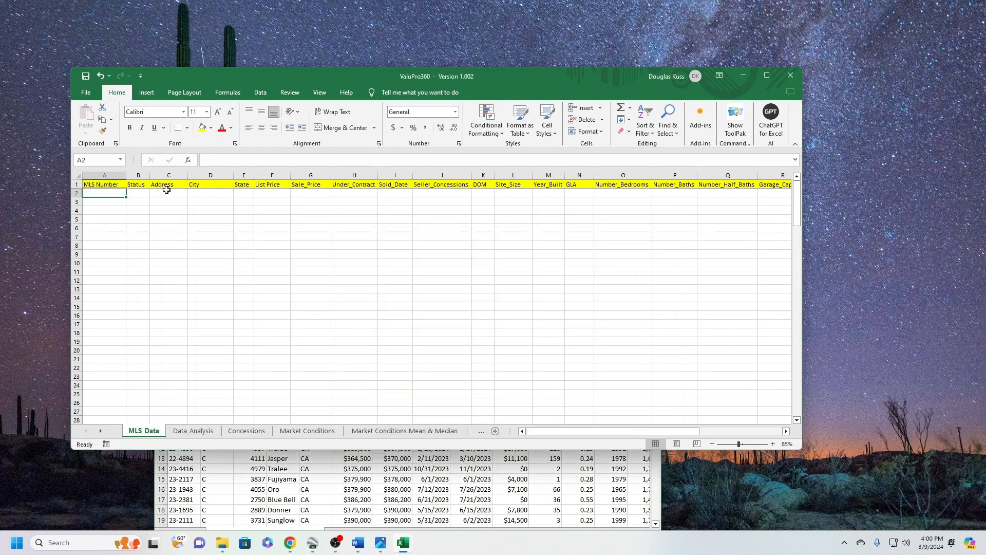
left_click(166, 190)
left_click(317, 463)
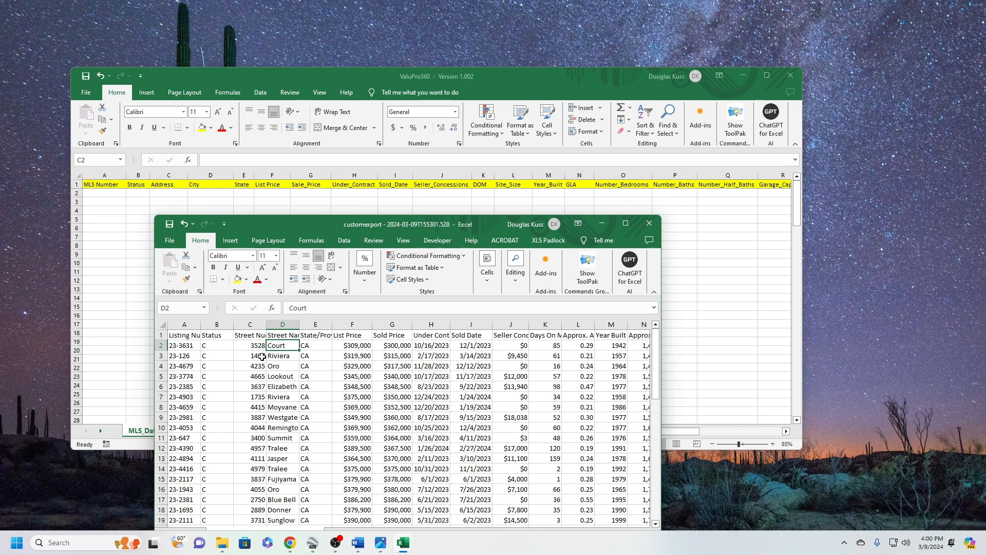
Maximize the ValuPro360 window, then bring up the custom export workbook and maximize it too
left_click(767, 76)
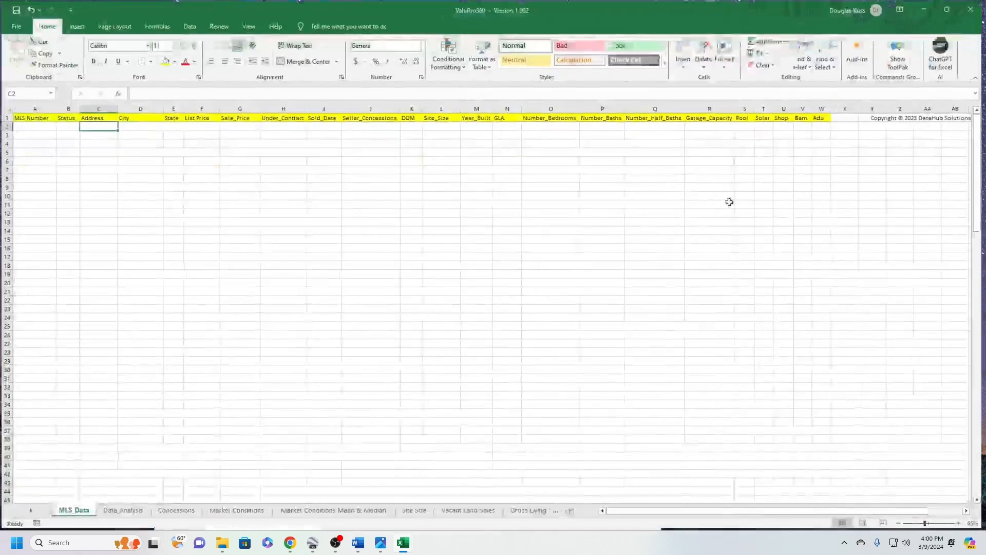
mouse_move(403, 543)
left_click(468, 497)
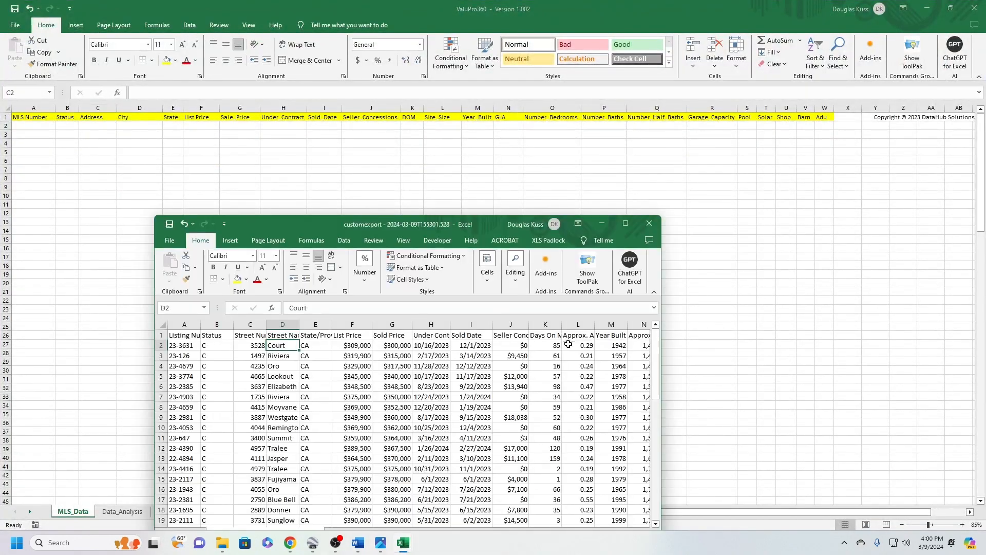
left_click(625, 226)
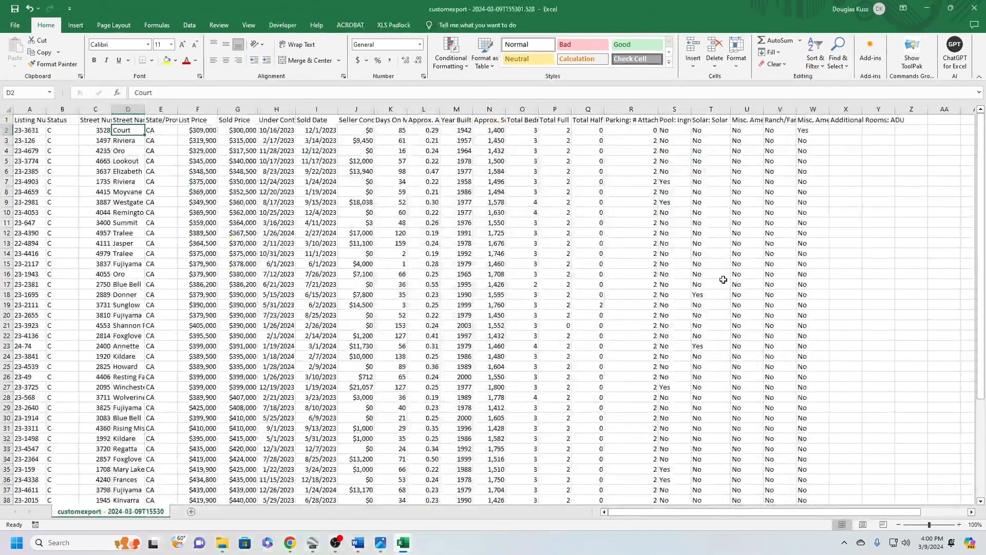
Select all export data without the header row, A2 to W47, and copy it
scroll(201, 232, "down", 6)
scroll(201, 231, "up", 6)
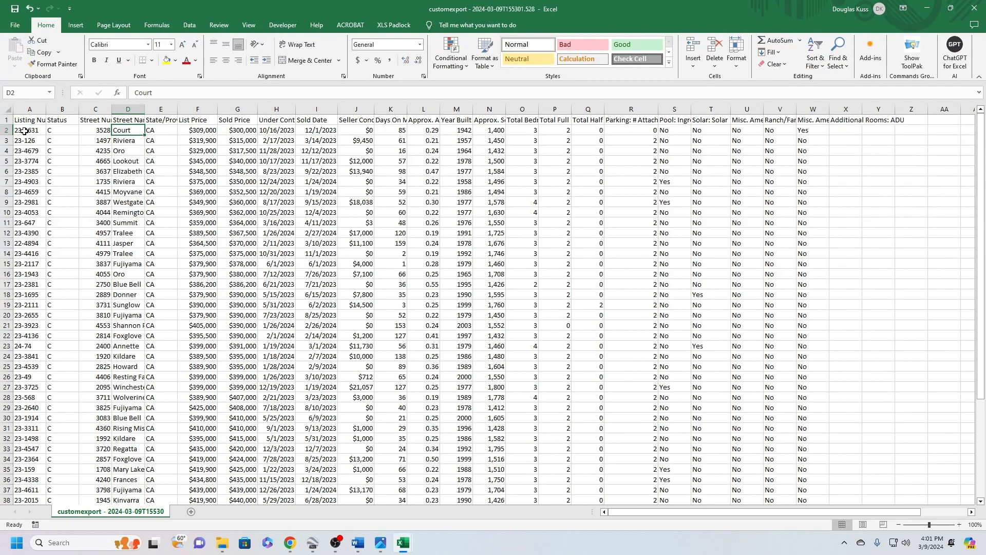
mouse_move(24, 131)
left_mouse_down()
mouse_move(591, 296)
mouse_move(801, 329)
mouse_move(814, 357)
mouse_move(814, 517)
mouse_move(817, 483)
mouse_move(283, 354)
mouse_move(4, 113)
mouse_move(10, 131)
left_mouse_up()
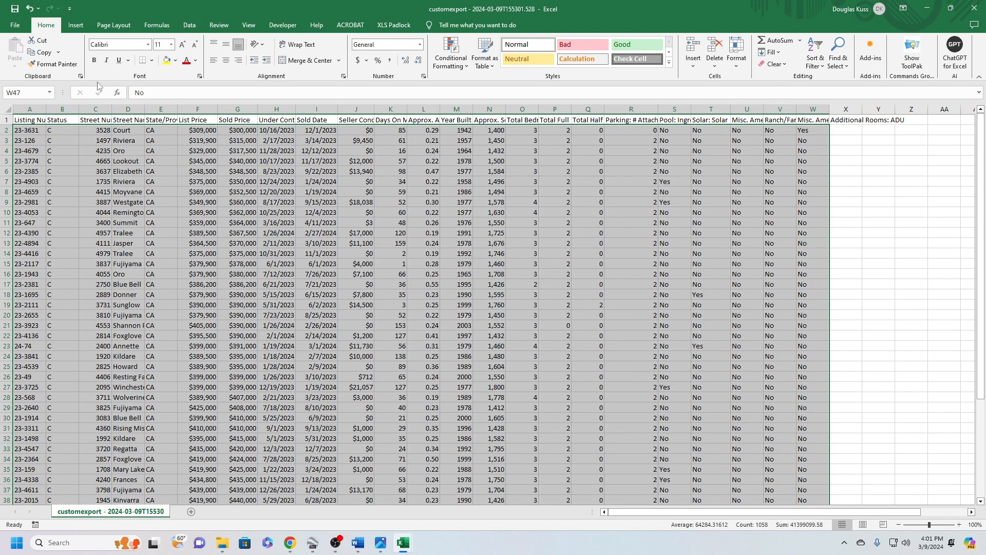
scroll(650, 452, "down", 6)
left_click(701, 450)
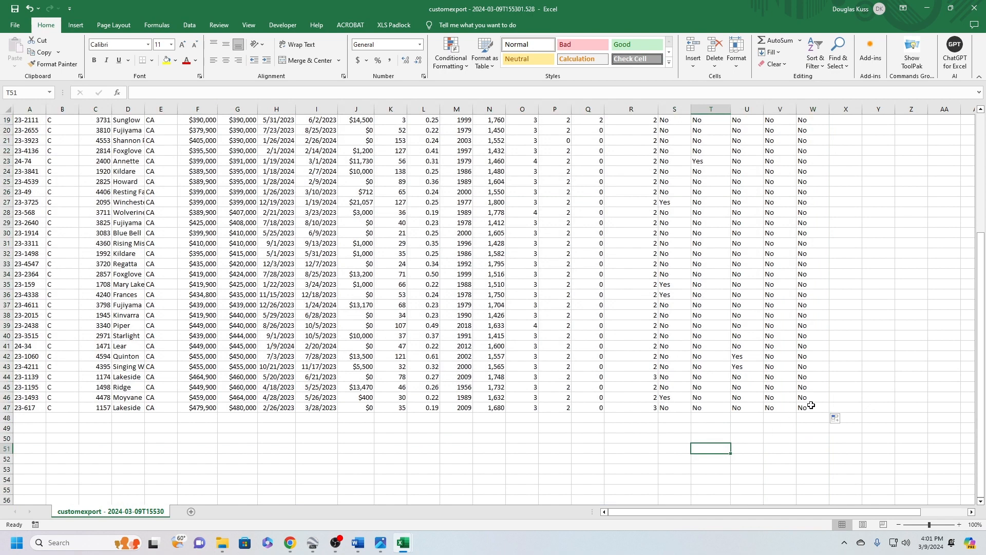
left_click_drag(811, 405, 9, 132)
right_click(148, 216)
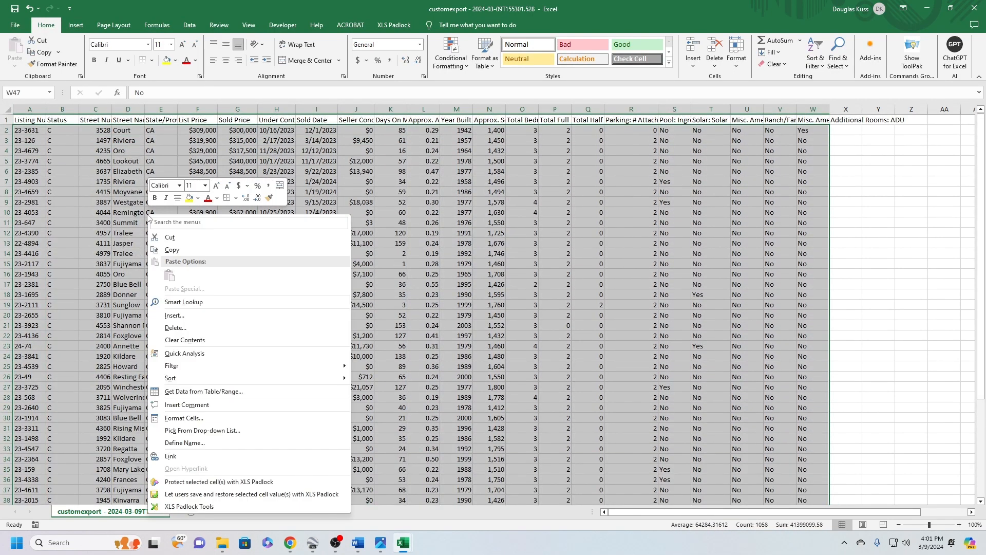
left_click(172, 249)
scroll(241, 234, "down", 9)
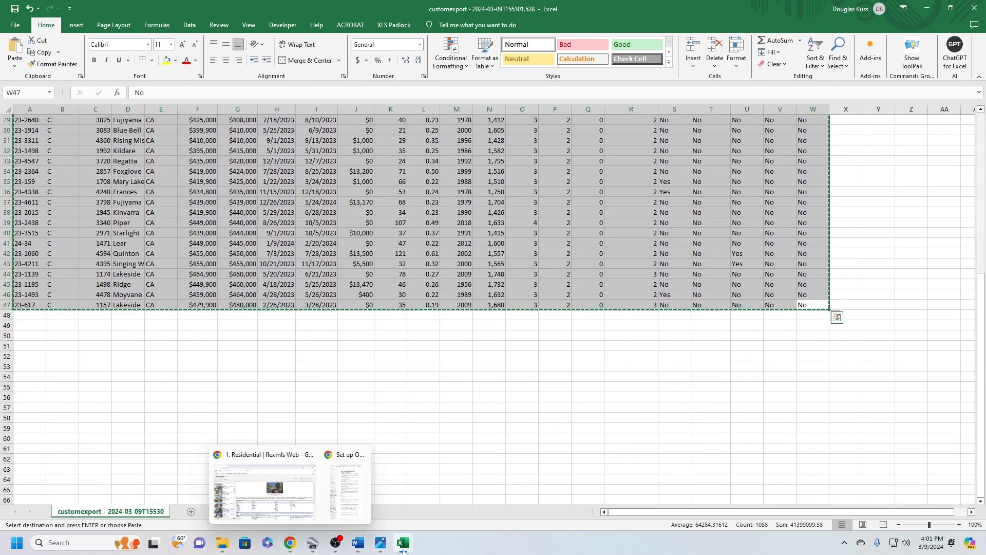
Switch to the ValuPro360 workbook and paste the copied data into the MLS_Data sheet starting at cell A2
mouse_move(404, 549)
left_click(344, 488)
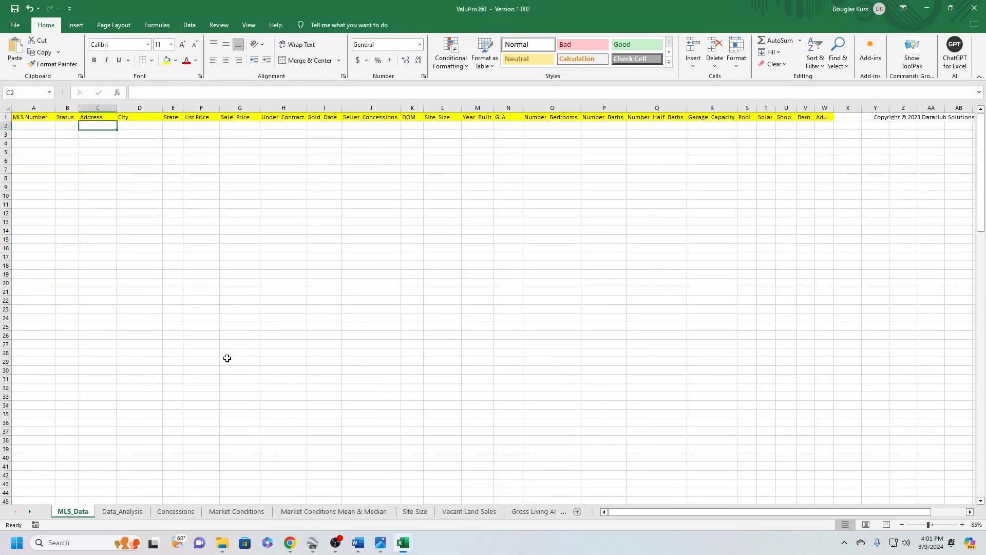
left_click(28, 127)
right_click(29, 127)
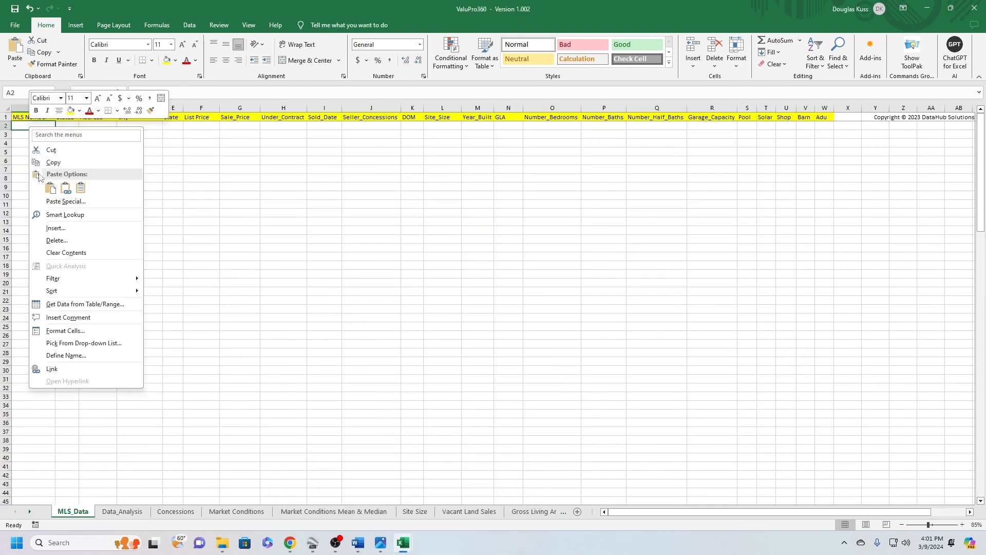
left_click(47, 188)
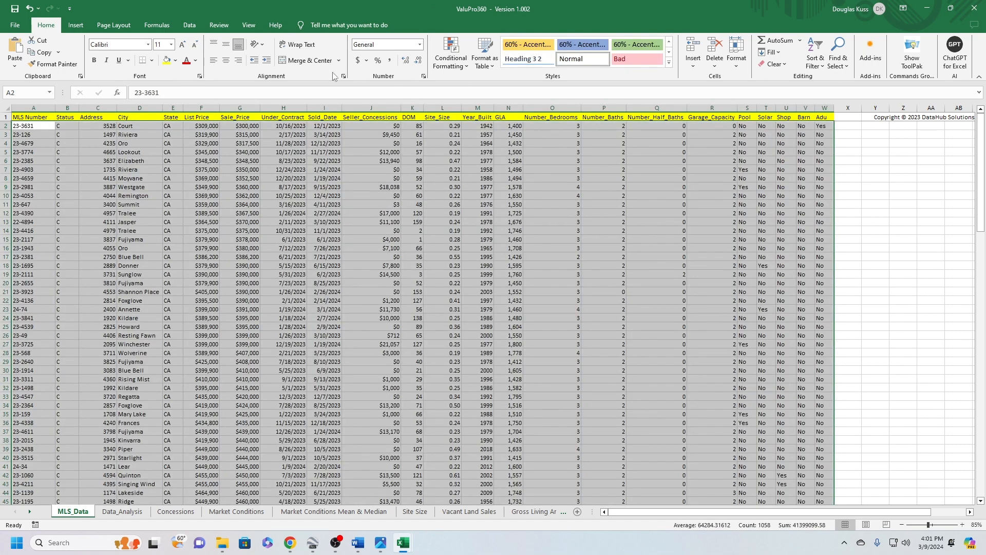
left_click(911, 335)
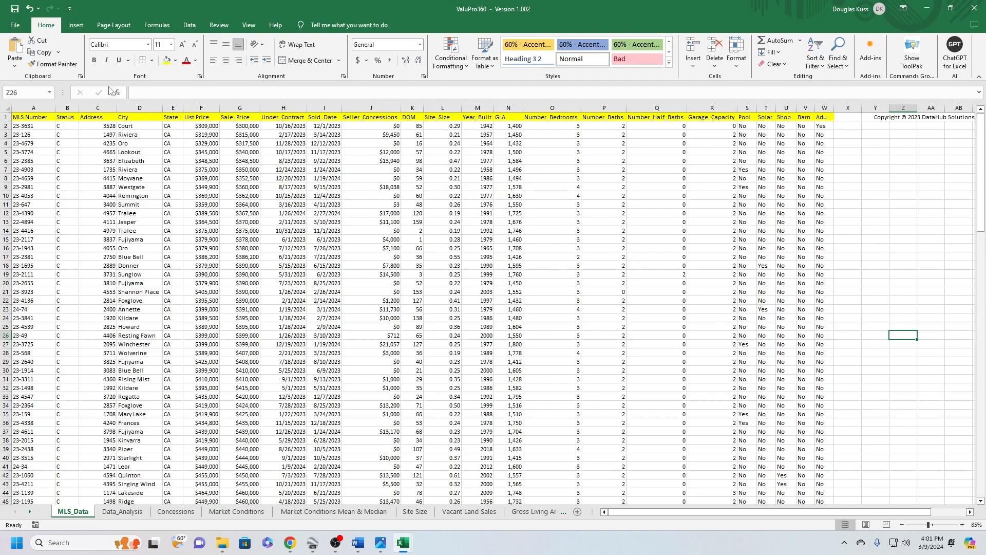
Switch to the custom export workbook and start saving it under a new name in the Desktop folder
mouse_move(403, 543)
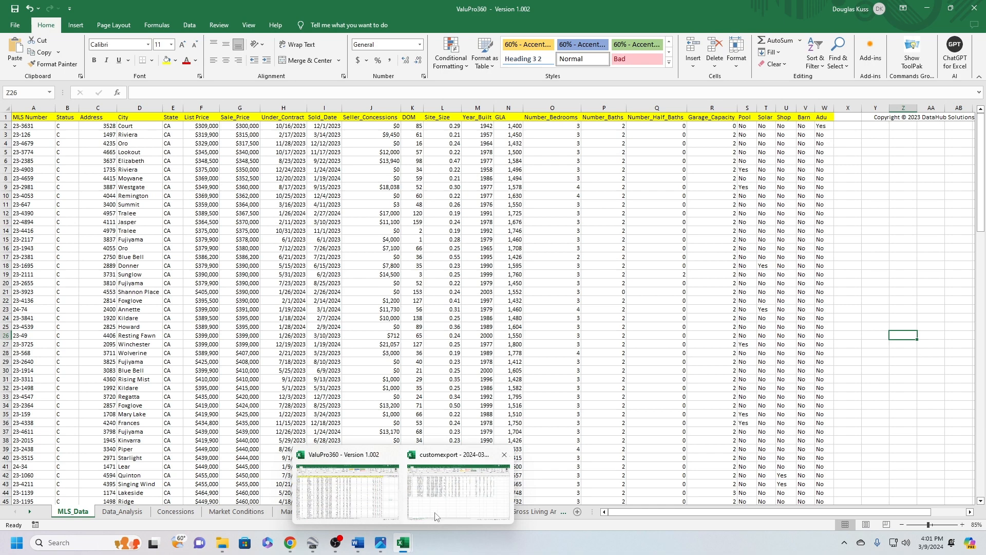
left_click(435, 517)
scroll(513, 407, "up", 7)
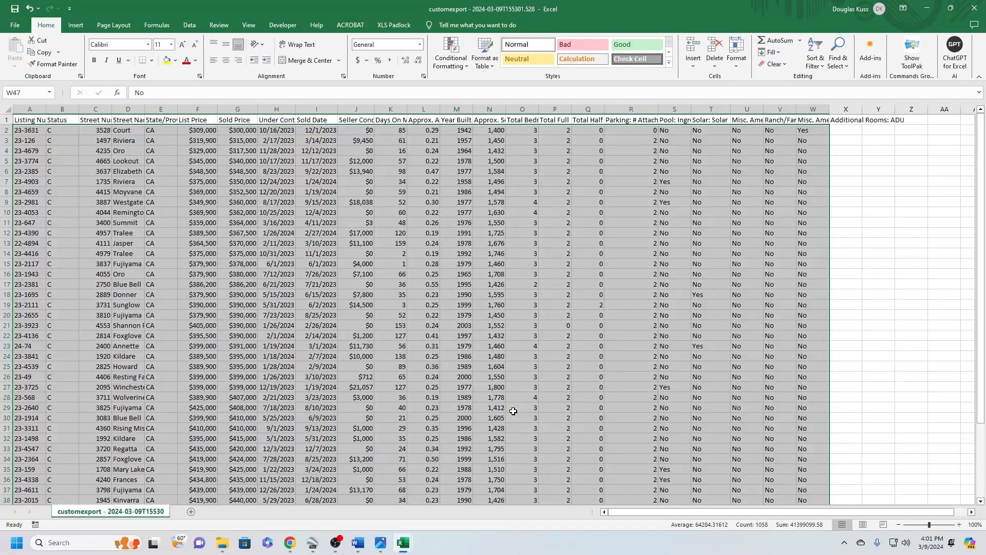
left_click(15, 27)
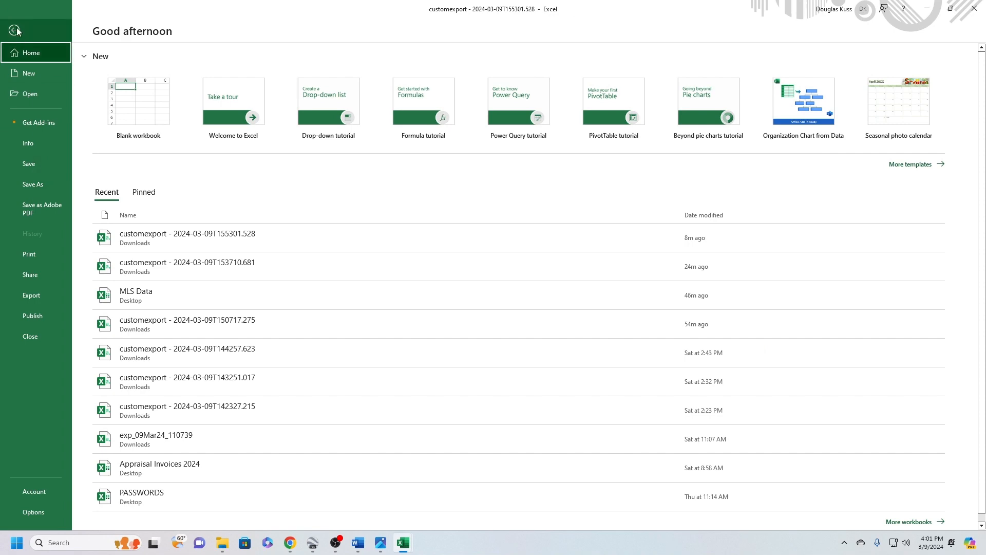
left_click(36, 186)
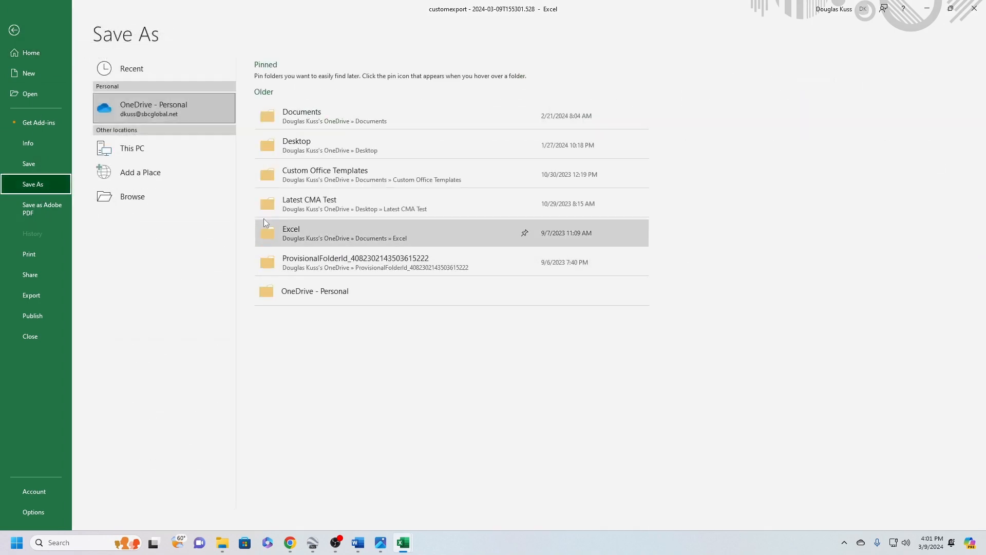
left_click(200, 210)
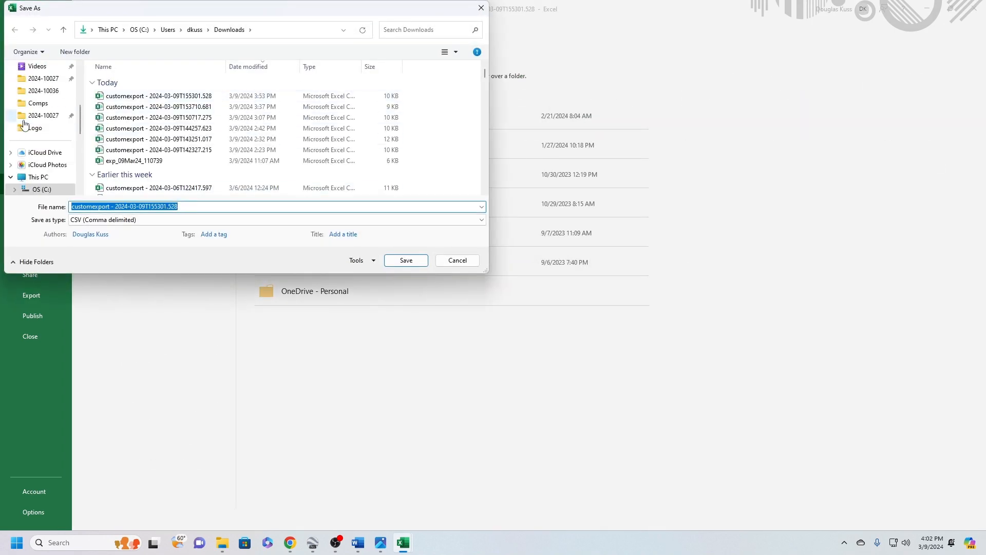
scroll(24, 124, "up", 3)
left_click(52, 81)
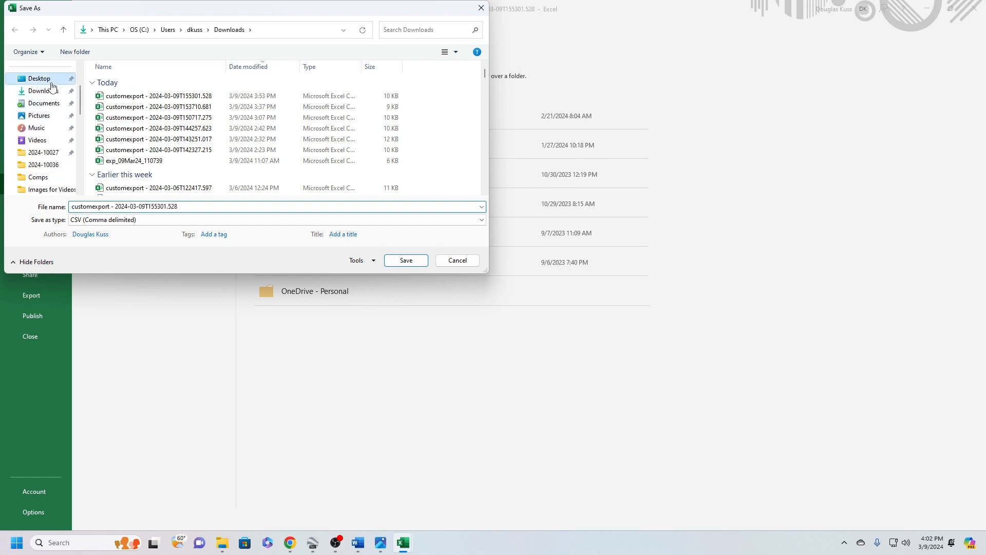
Save the export as MLS Data in a workbook format instead of CSV, and return to the ValuPro360 MLS_Data sheet
left_click(204, 210)
type("M L")
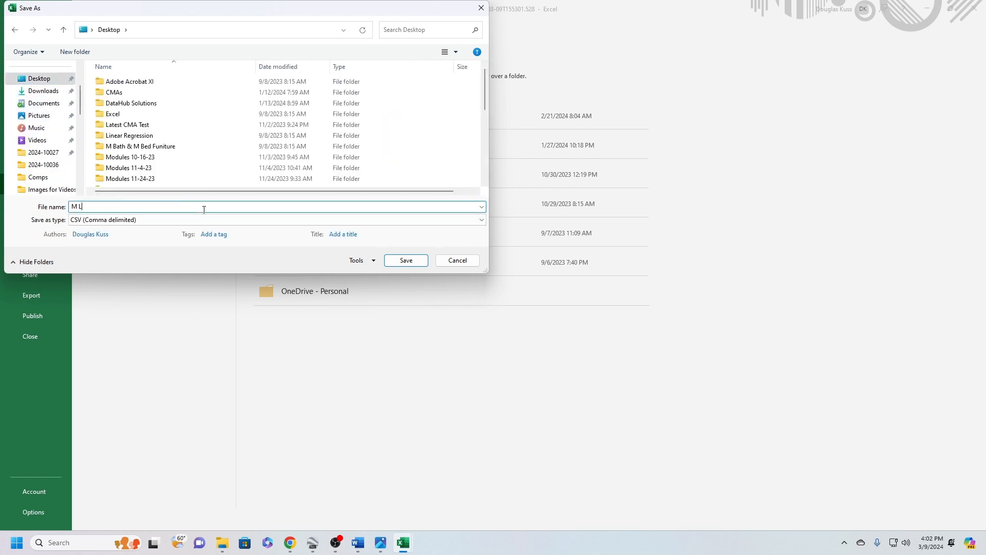
type("S")
key("BackSpace")
key("BackSpace")
key("BackSpace")
type("L")
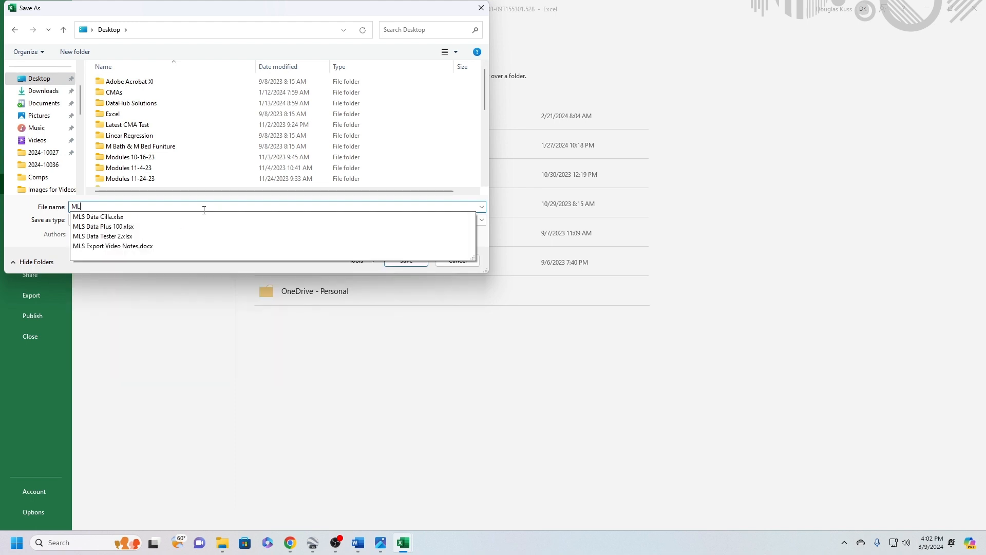
type("S Data")
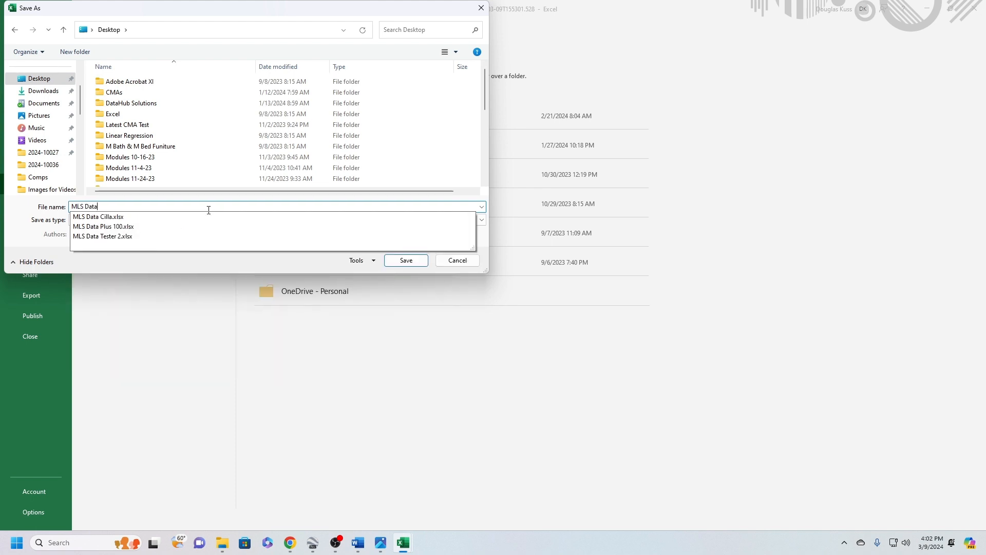
left_click(117, 220)
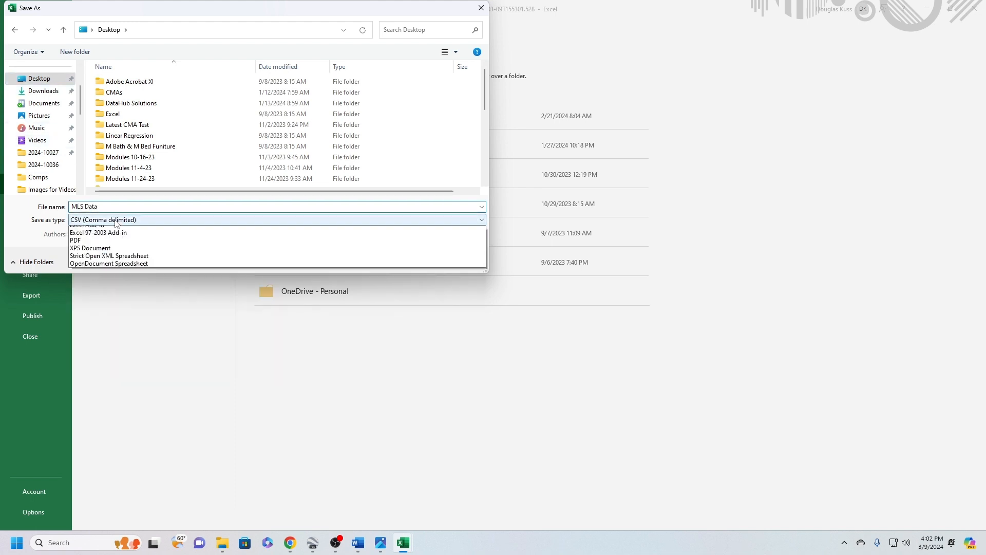
left_click(123, 231)
left_click(395, 275)
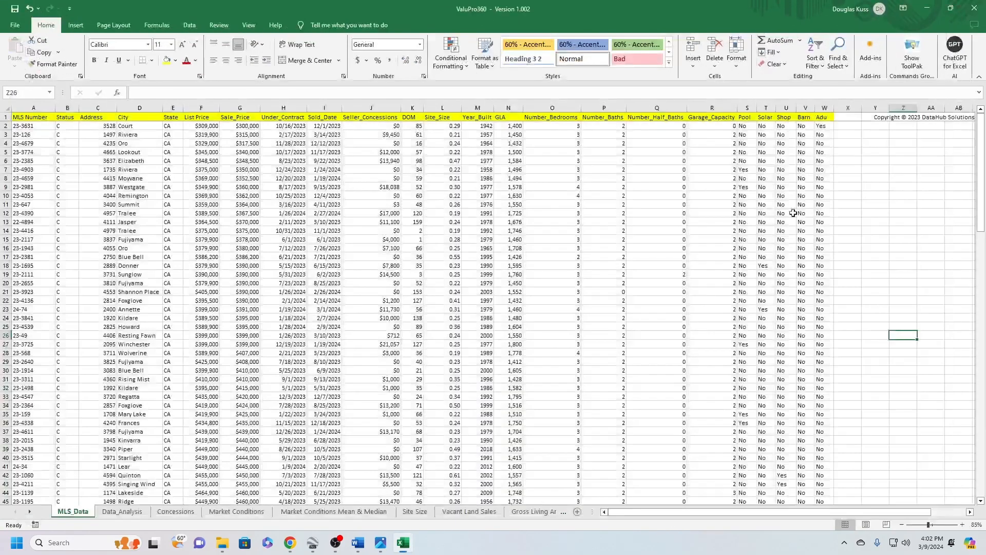
left_click(590, 263)
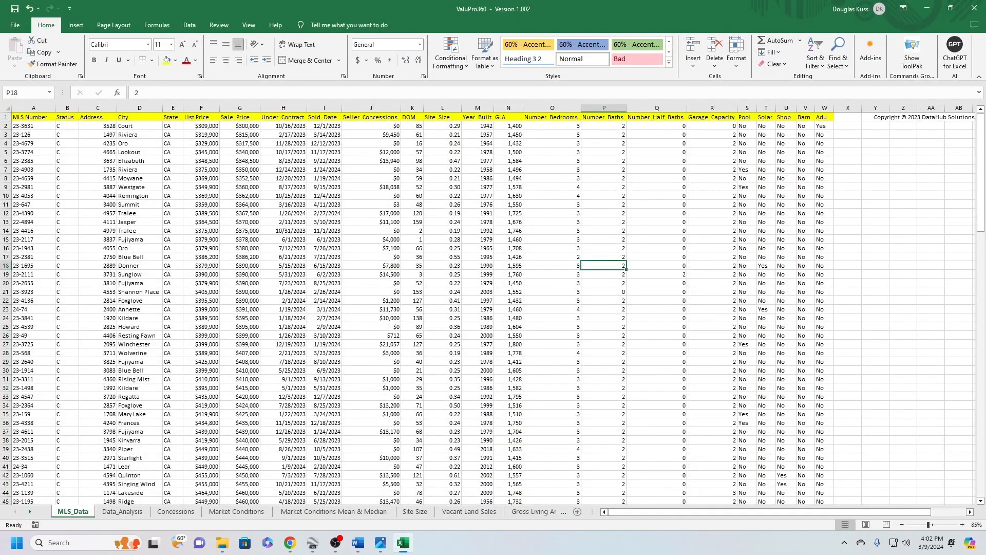